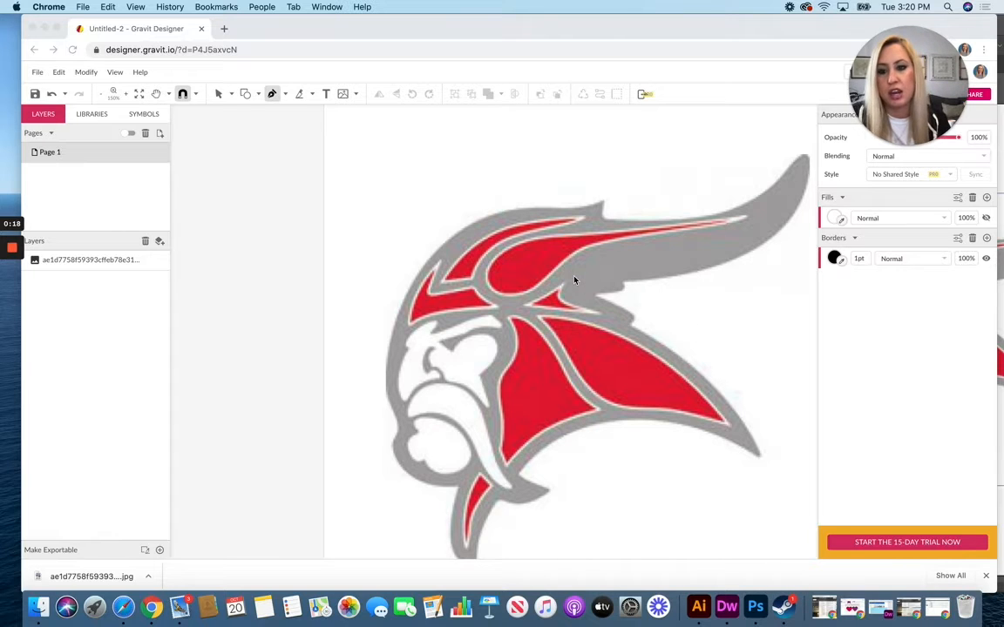
Step: Lock the Viking logo image layer and add a new empty layer above it for the tracing
left_click(119, 260)
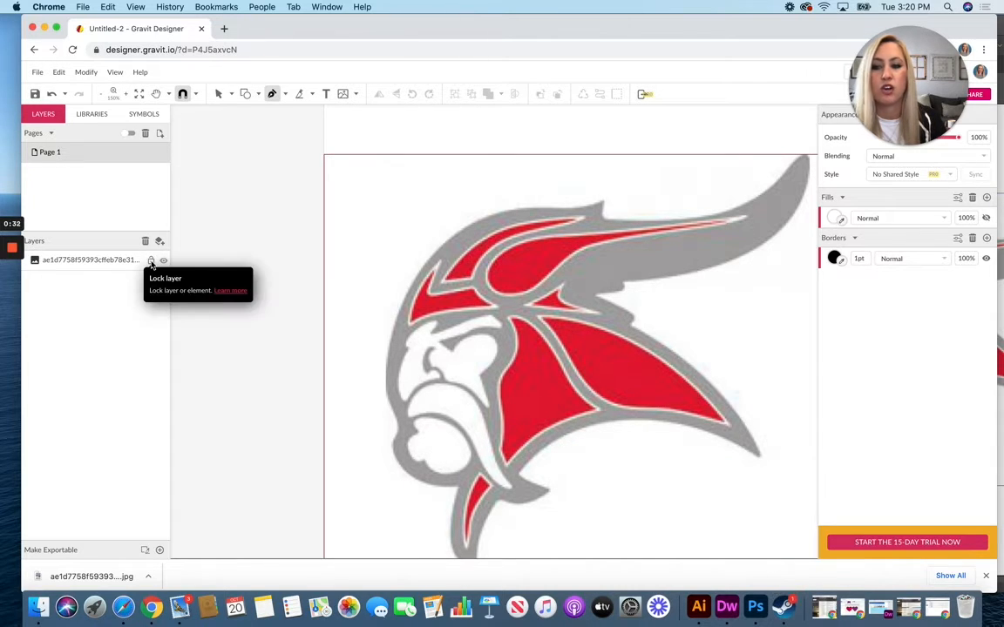
left_click(151, 261)
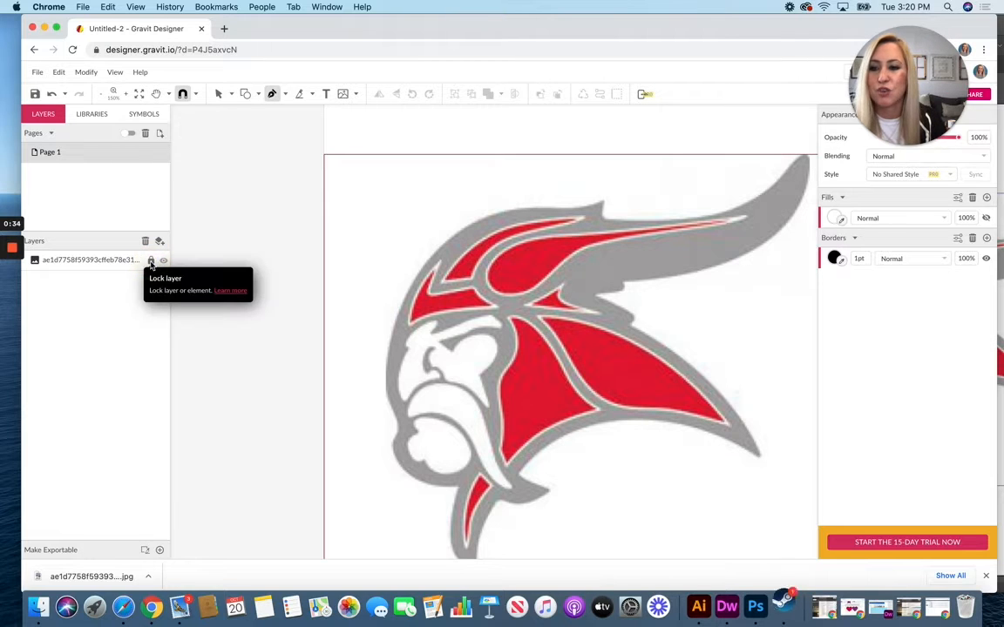
left_click_drag(490, 301, 487, 231)
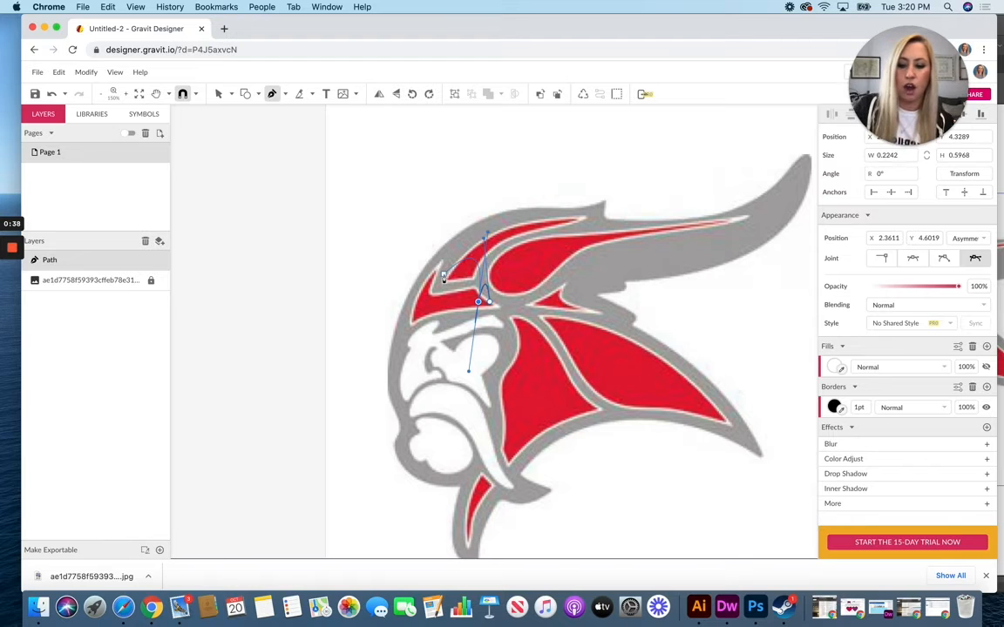
key("super+z")
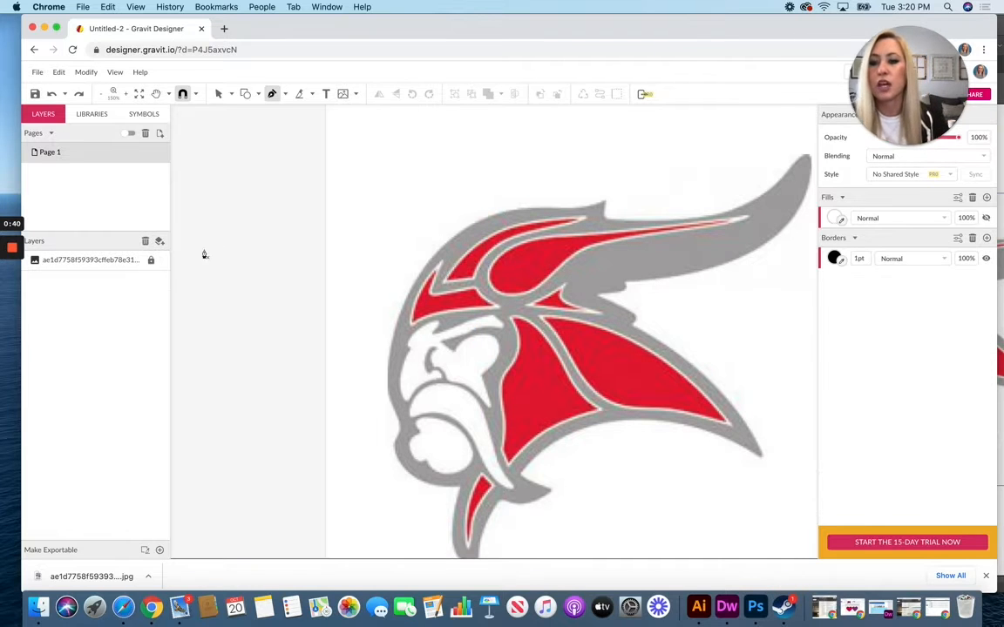
left_click(217, 94)
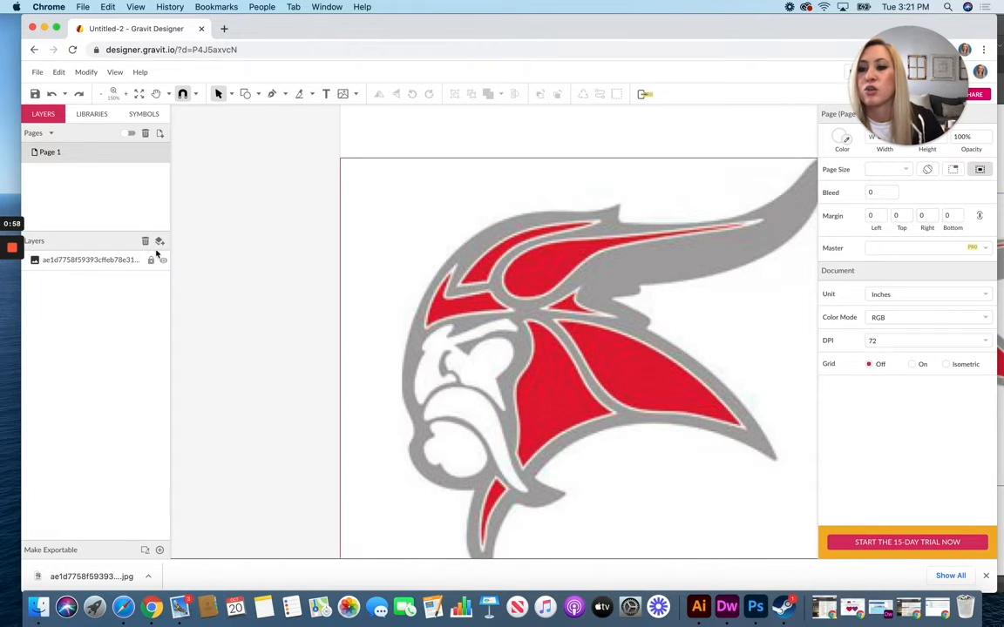
left_click(160, 241)
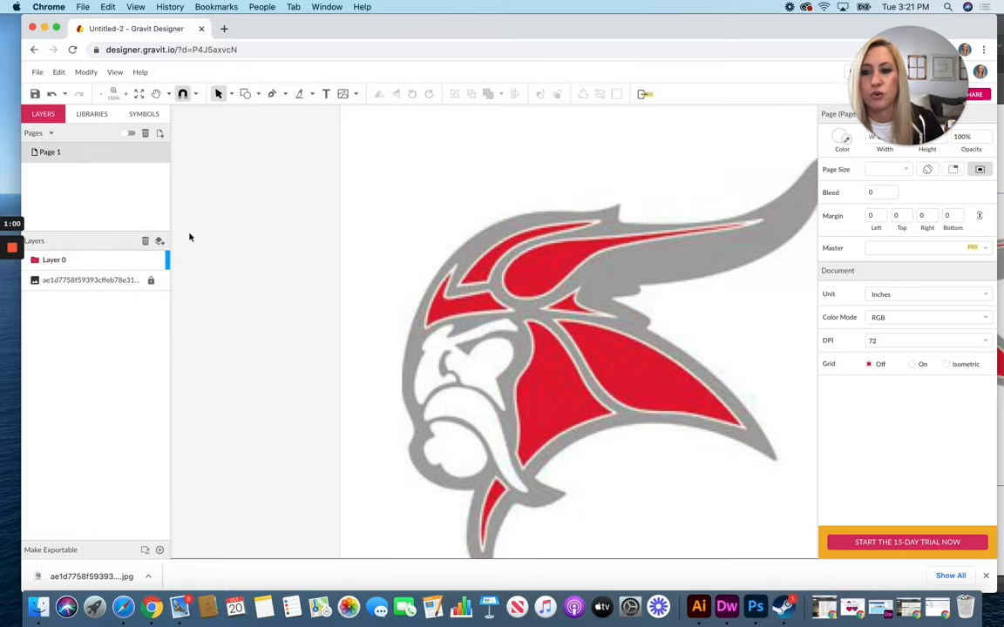
Step: Start a Pen tool path at the notch above the chin and trace the helmet's outer edge over the crown to its small spike
scroll(463, 331, "down", 3)
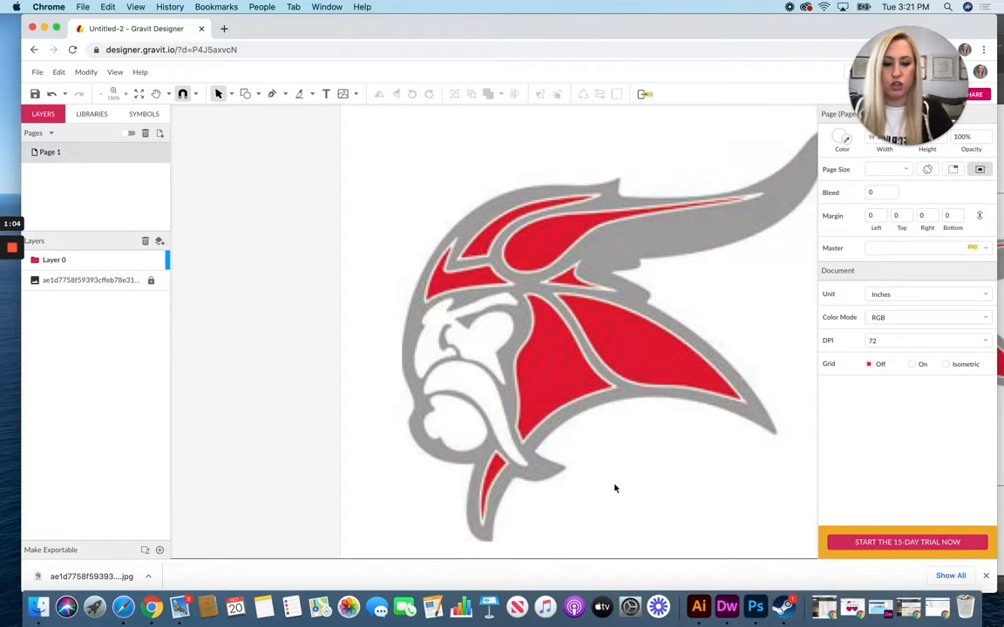
scroll(614, 488, "right", 5)
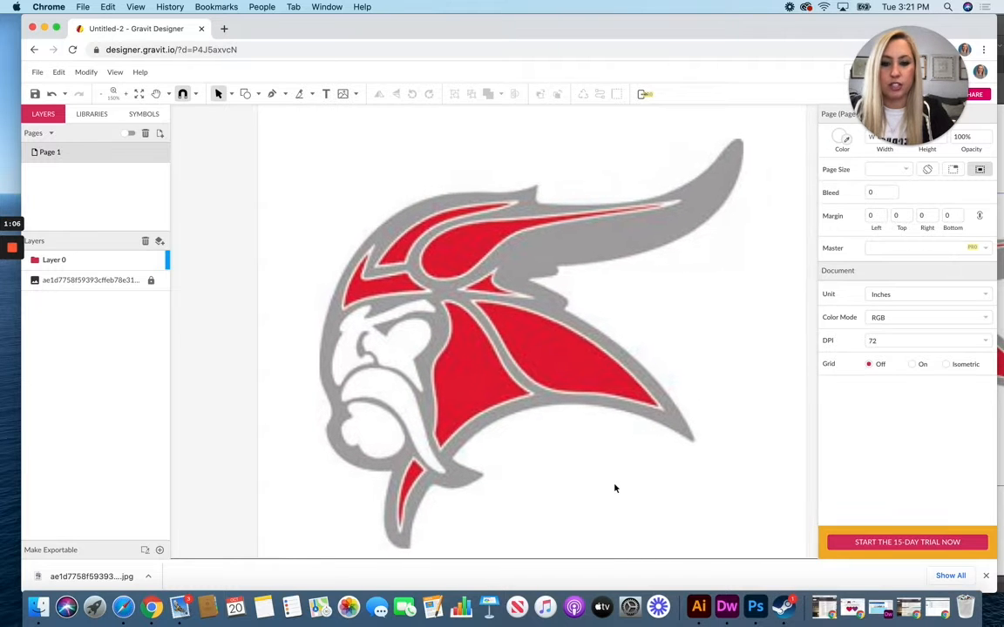
scroll(615, 488, "down", 1)
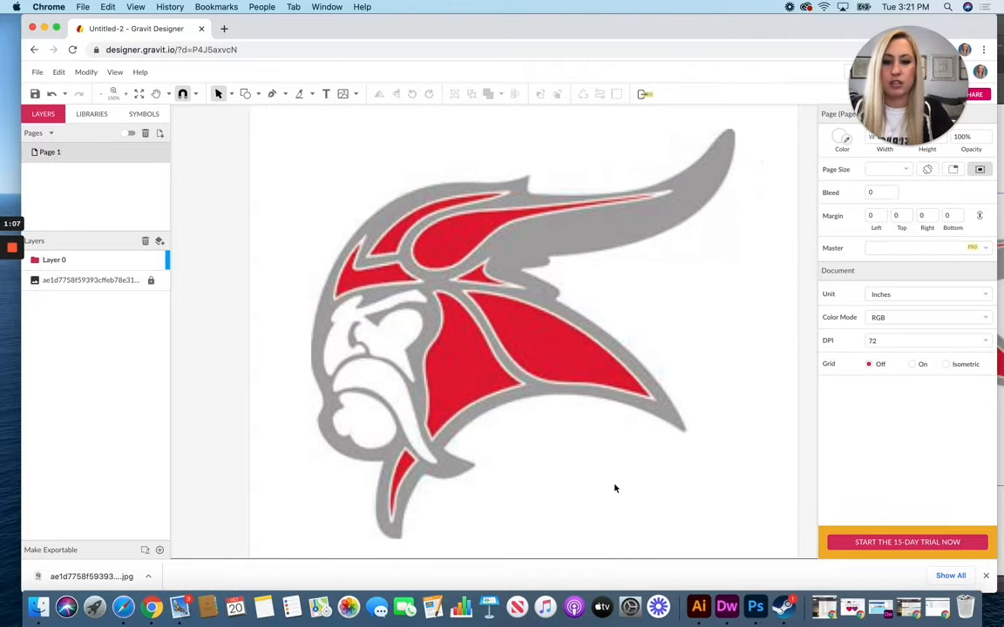
left_click(271, 94)
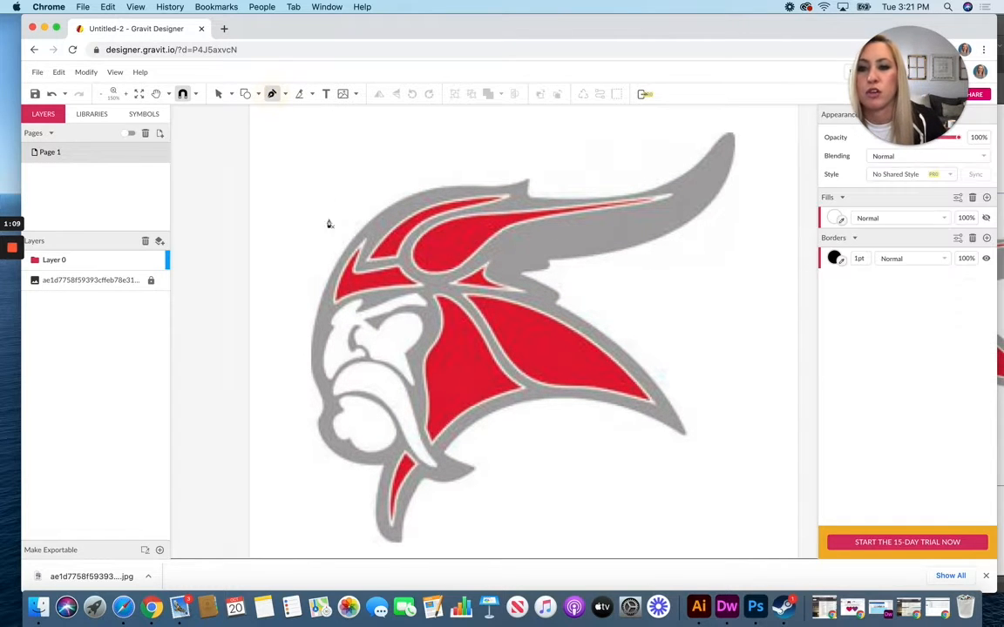
left_click(323, 399)
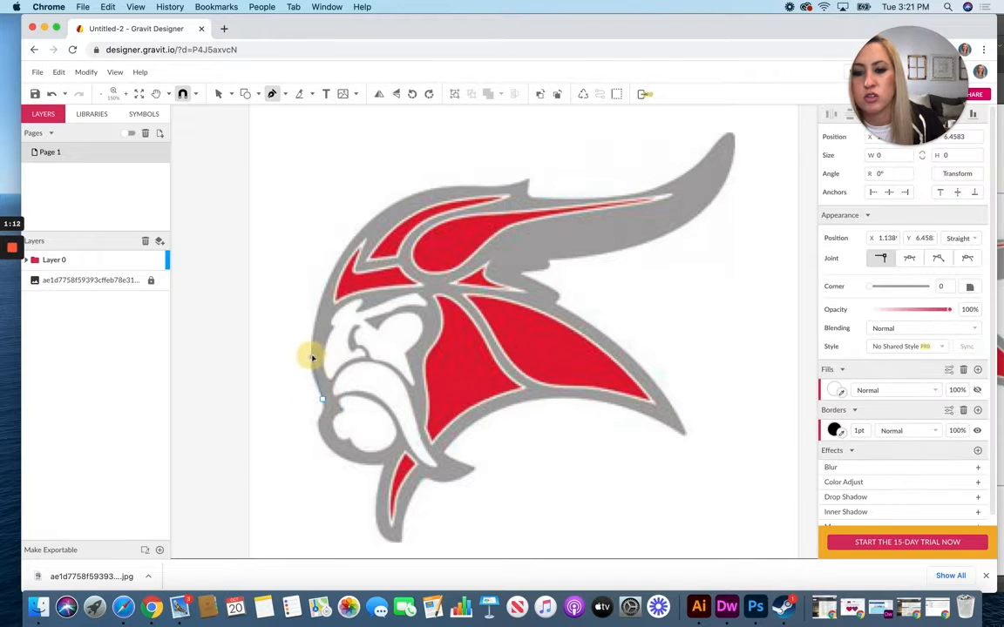
left_click_drag(311, 348, 314, 336)
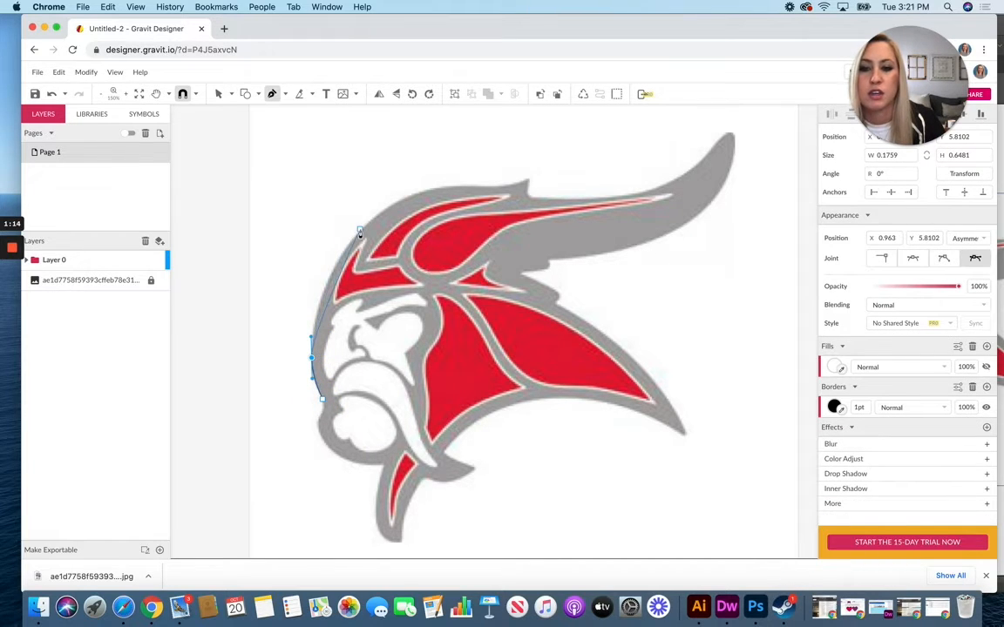
left_click_drag(370, 225, 384, 206)
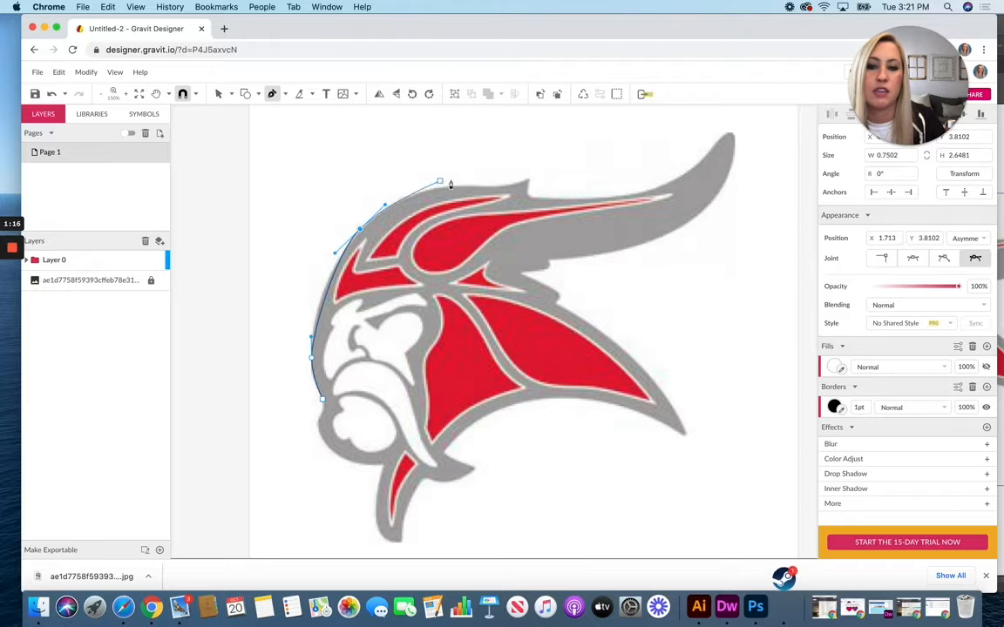
left_click_drag(476, 185, 518, 189)
left_click(522, 181)
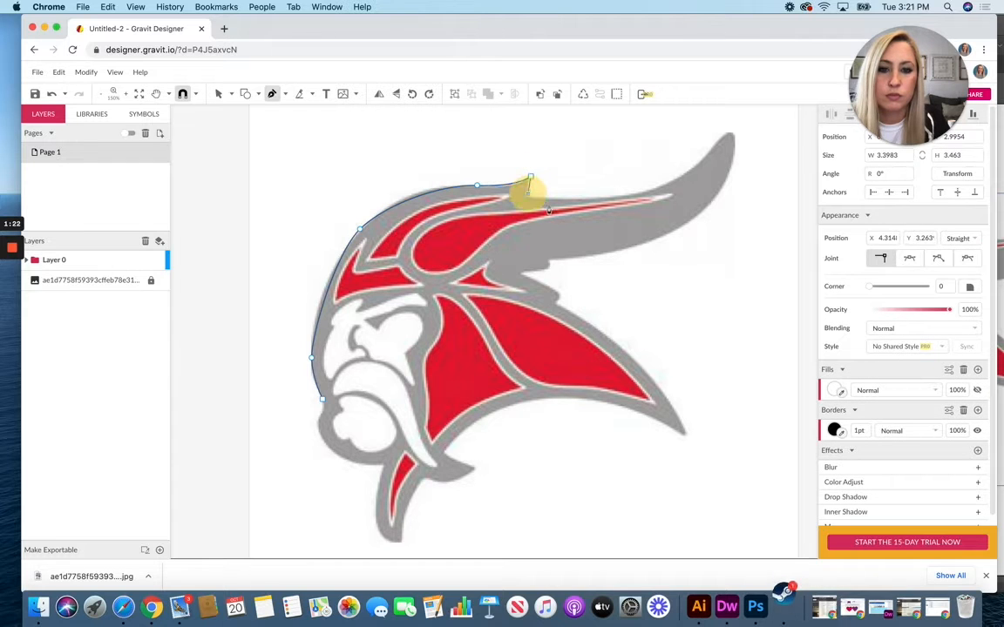
Step: Continue the path from the helmet's small spike along the upper edge of the horn to the horn's tip
left_click(597, 196)
left_click_drag(599, 200, 621, 195)
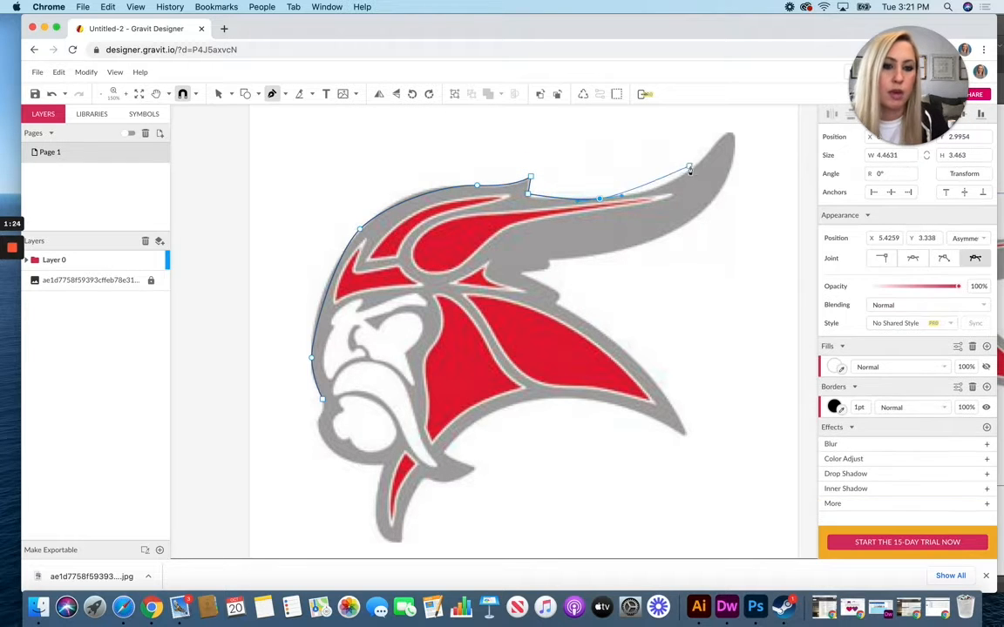
left_click_drag(696, 169, 705, 152)
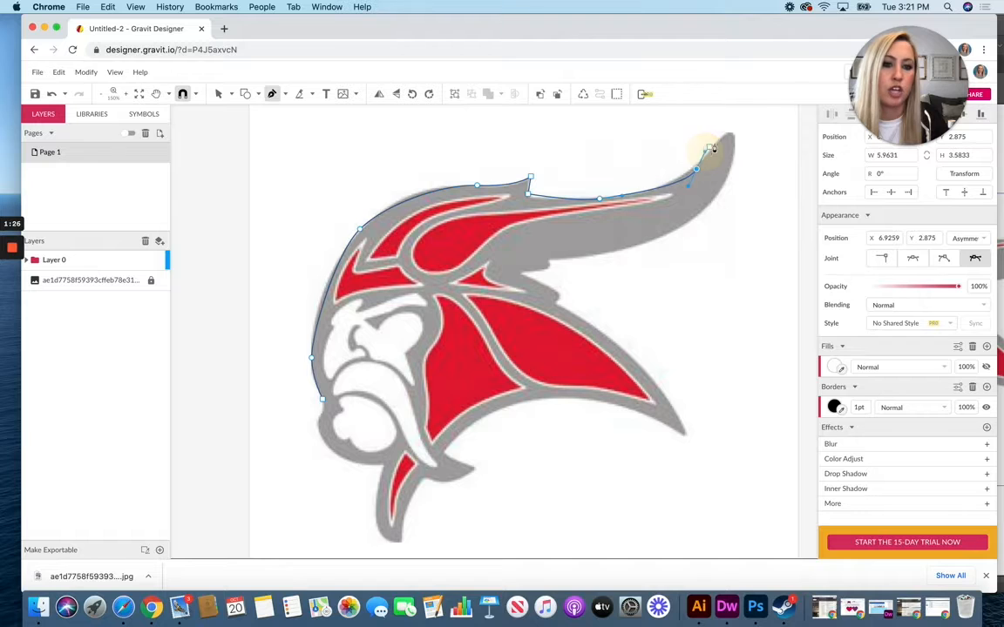
scroll(729, 143, "up", 1)
left_click(731, 153)
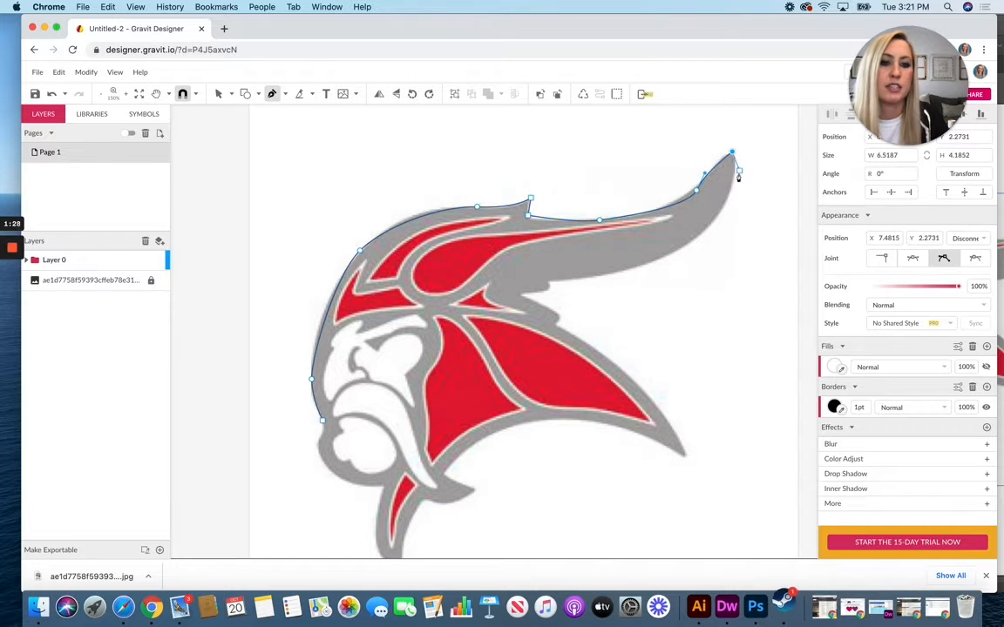
Step: Trace around the horn tip, back along the horn's underside, and through the jagged notches beneath it
left_click_drag(734, 190, 726, 194)
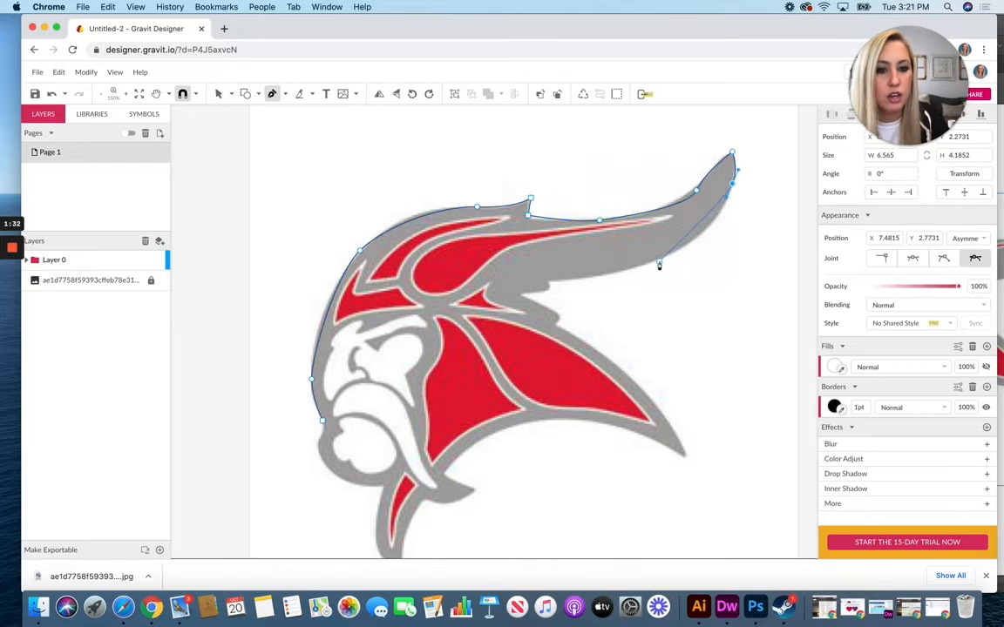
left_click_drag(658, 264, 615, 275)
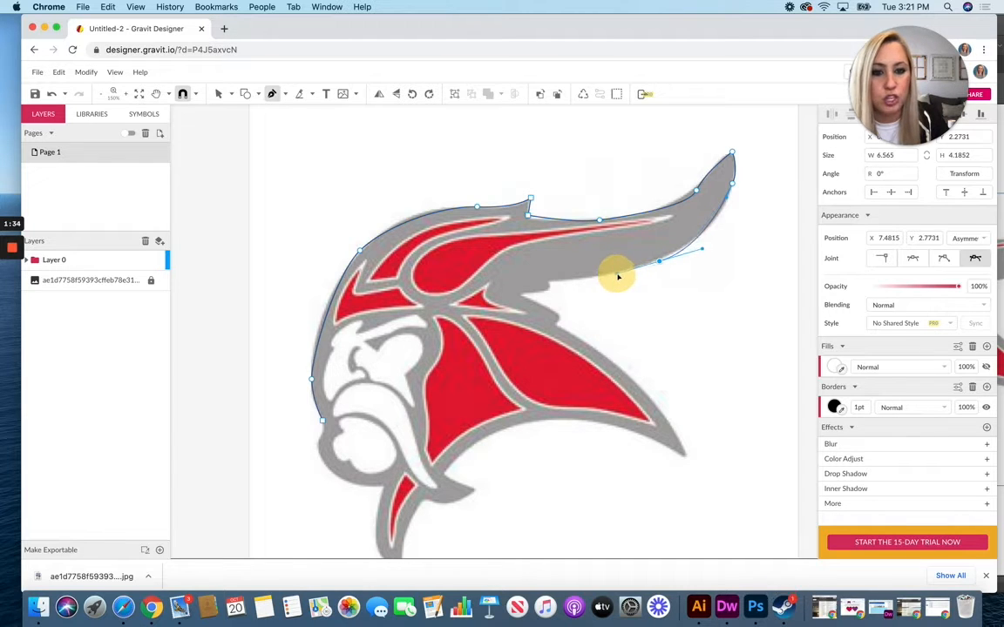
left_click(550, 281)
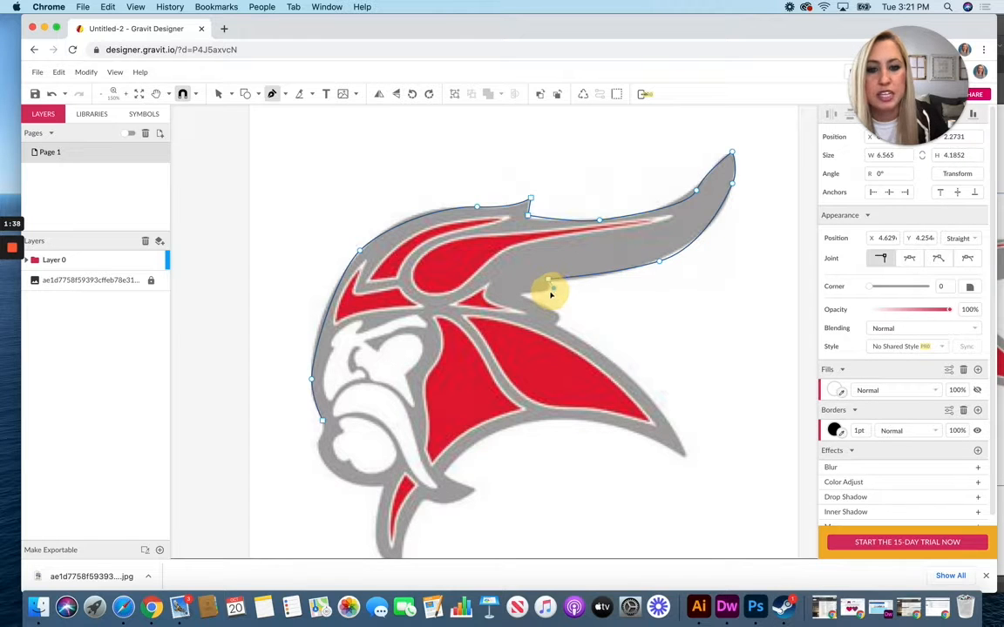
left_click_drag(553, 287, 548, 292)
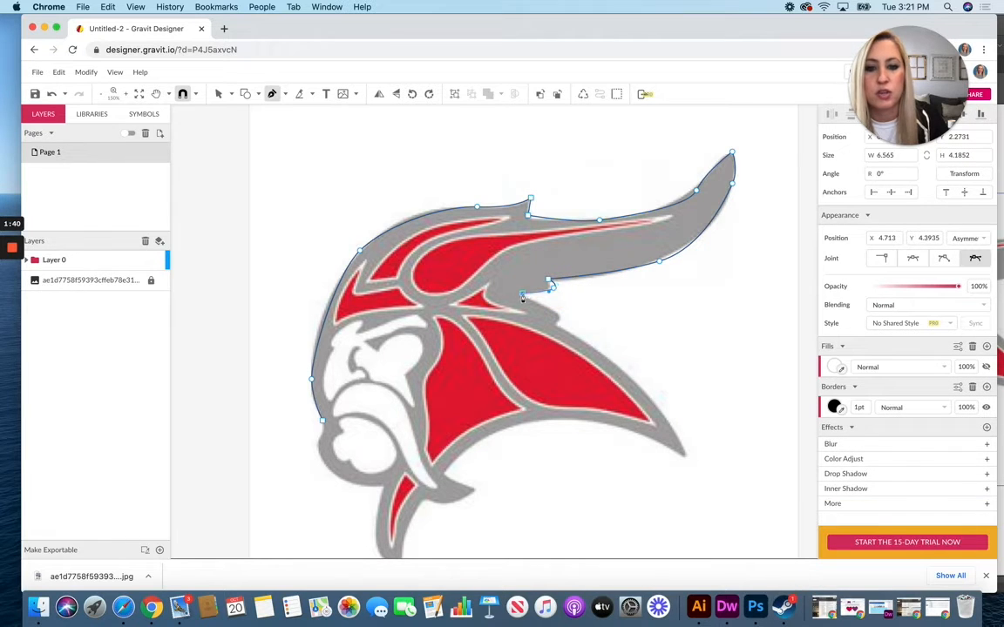
left_click(522, 294)
left_click(559, 318)
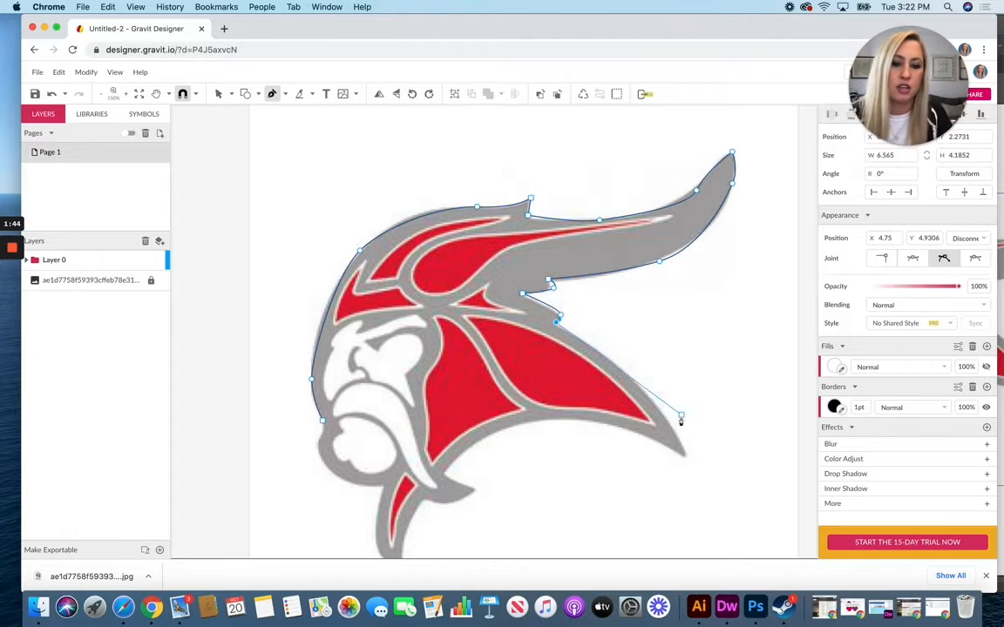
Step: Trace the wing's outer edge down to its point and back along the curved lower edge to the end of the mustache
left_click(684, 455)
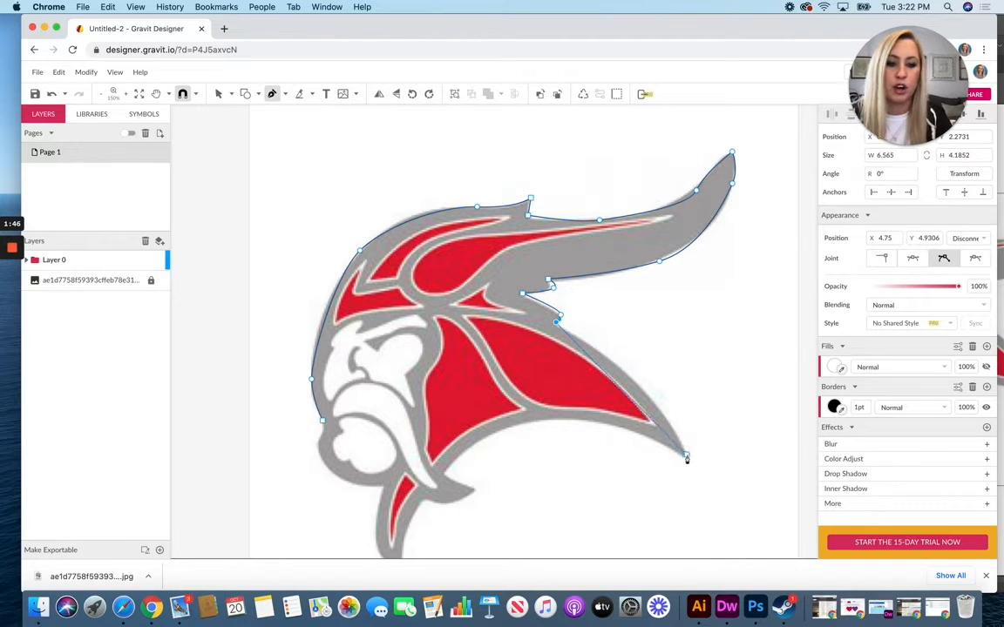
left_click_drag(686, 460, 647, 444)
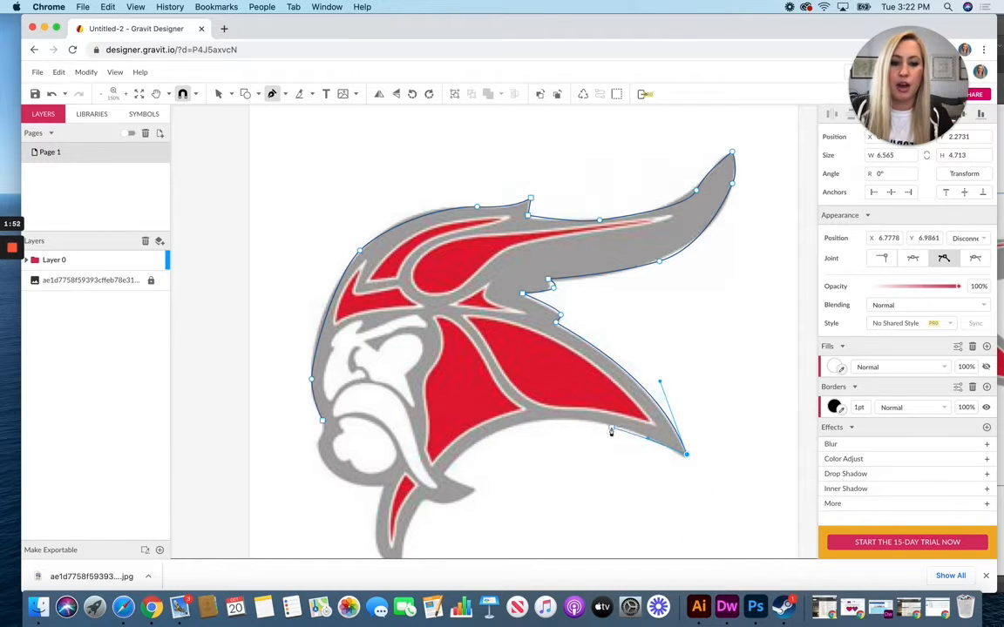
left_click_drag(579, 421, 457, 460)
left_click(444, 476)
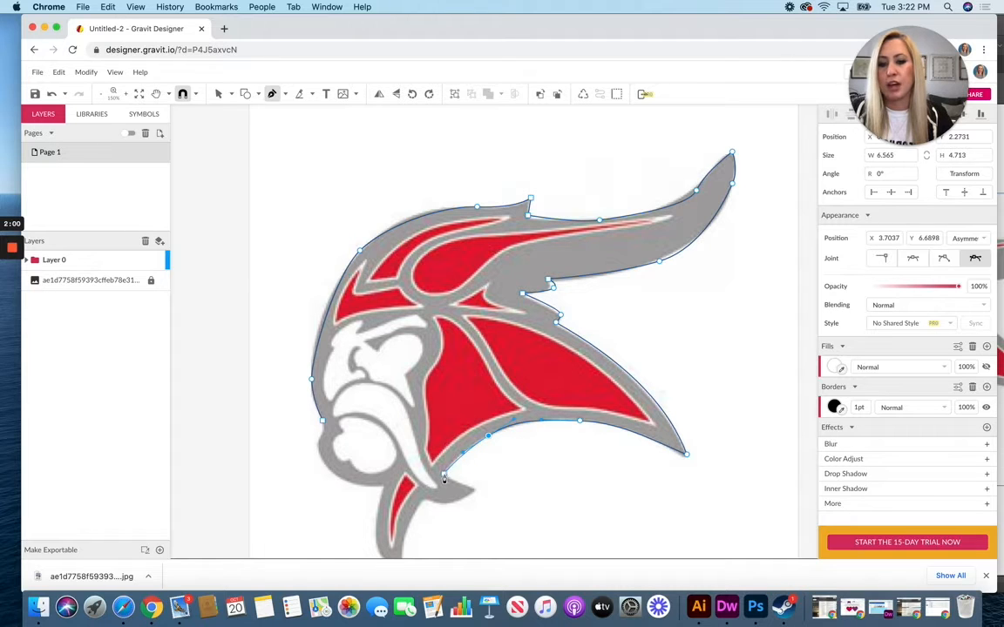
left_click(444, 477)
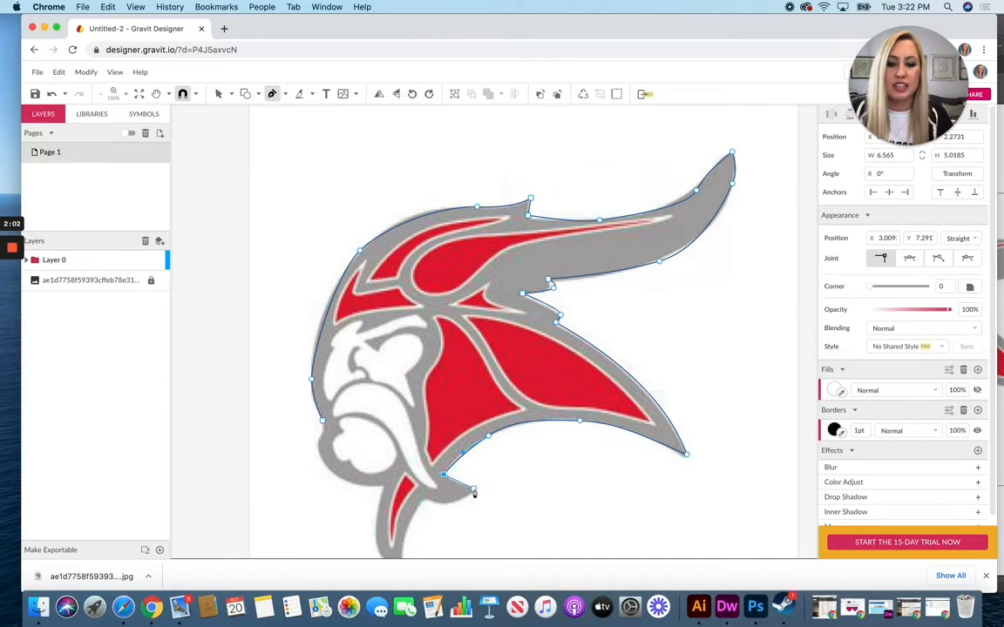
Step: Trace around the small spike beside the mustache and down the beard's right edge to its bottom end
left_click_drag(471, 489, 422, 496)
left_click(435, 509)
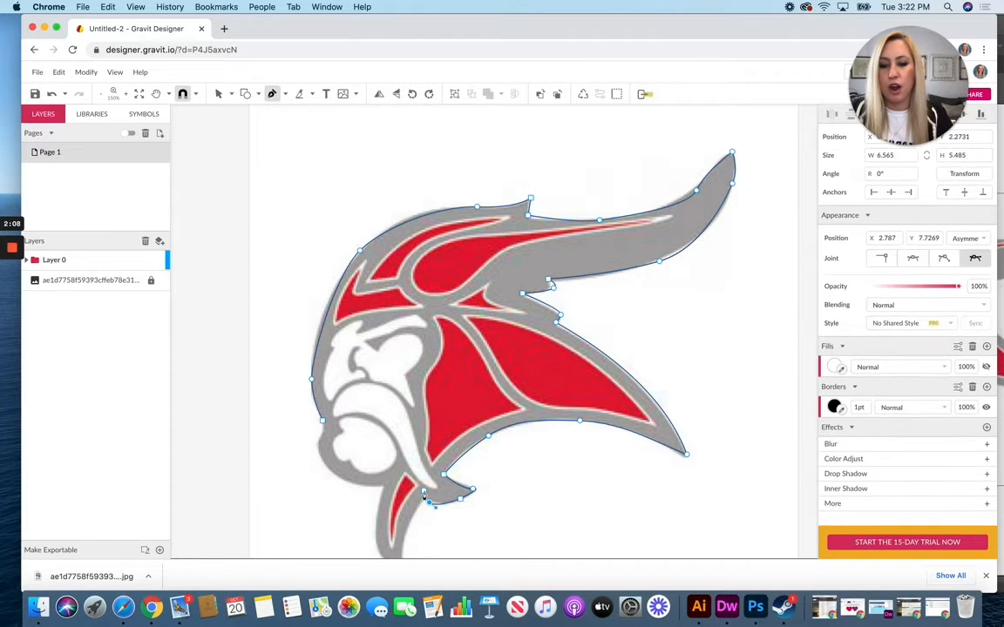
scroll(429, 493, "down", 2)
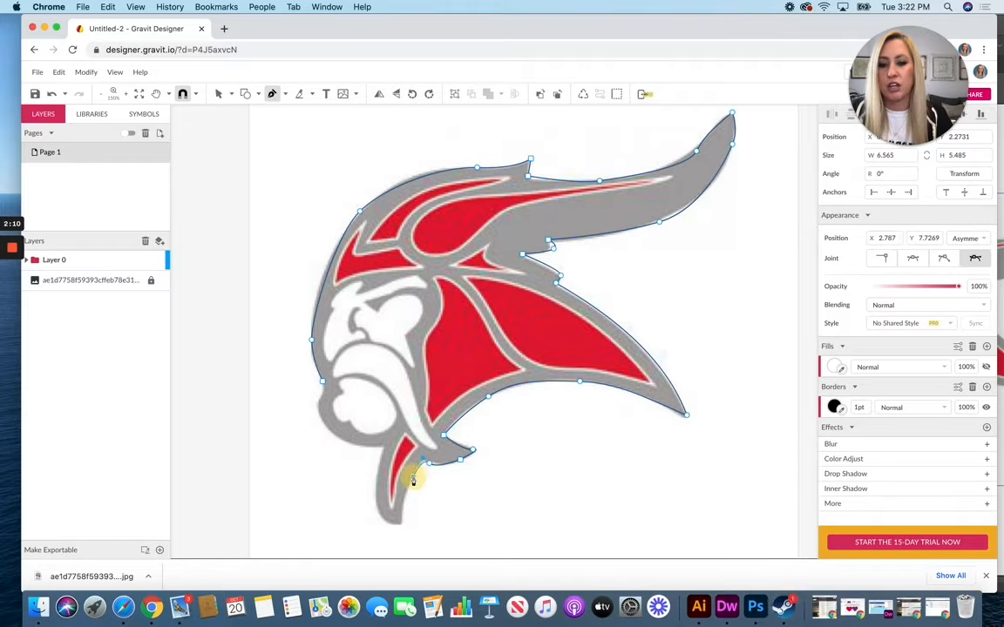
left_click(404, 516)
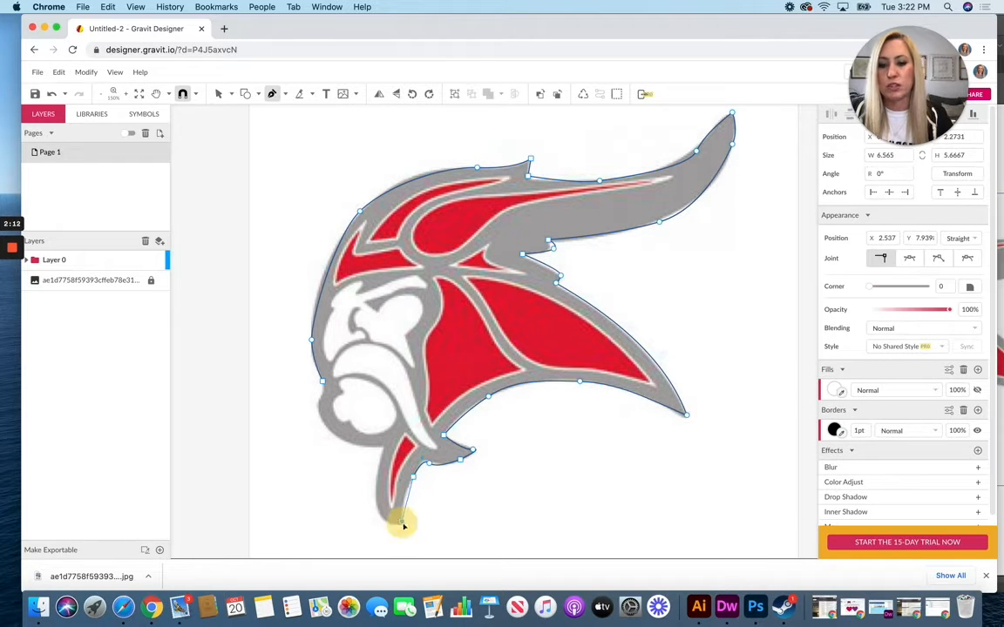
left_click_drag(406, 526, 398, 535)
scroll(394, 528, "down", 1)
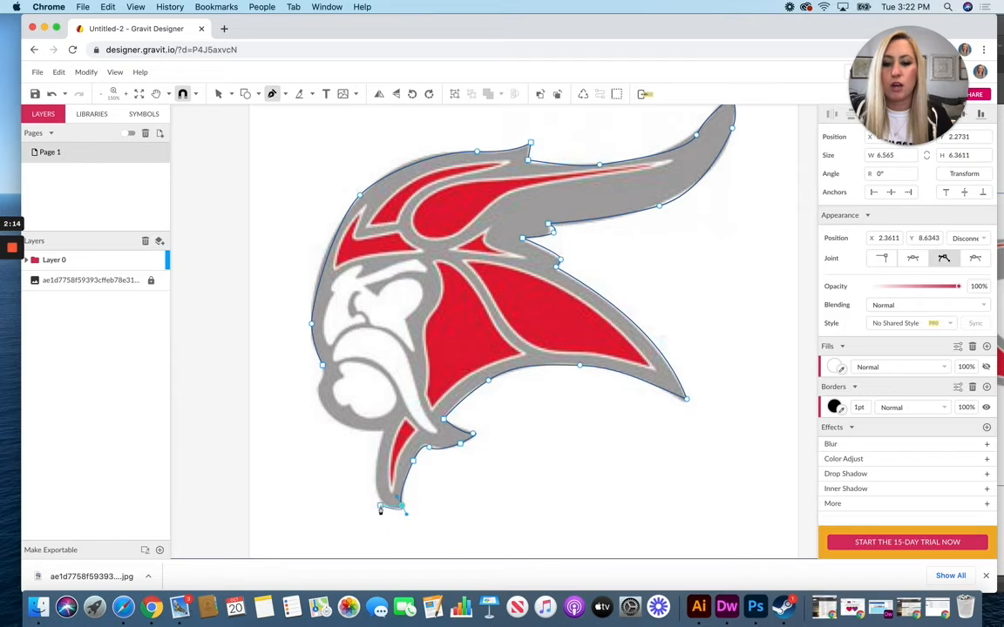
Step: Trace around the beard's bottom end and up its outer left edge to the corner beneath the chin
left_click(378, 452)
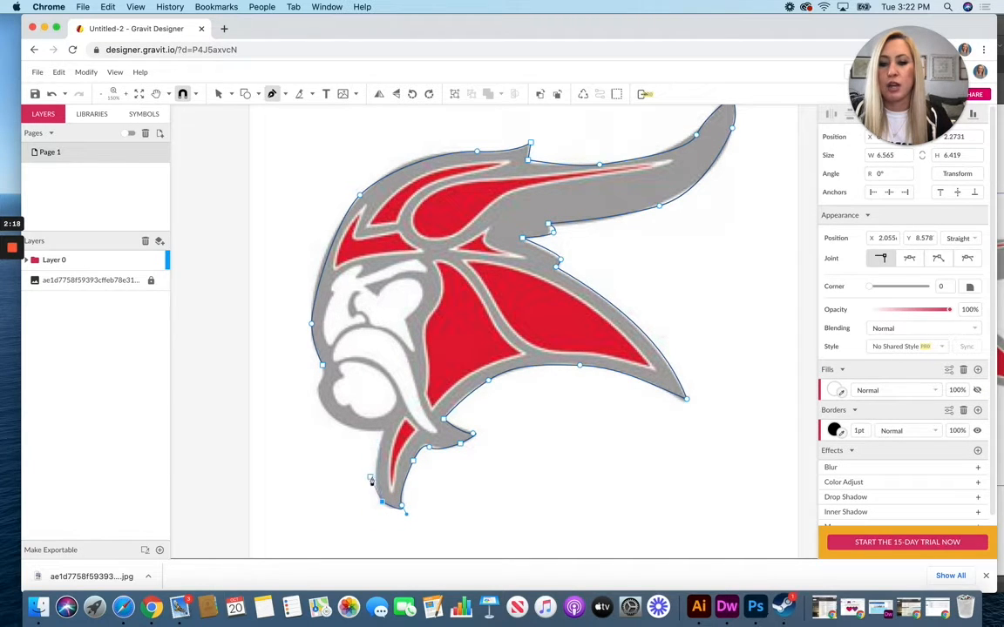
left_click_drag(373, 474, 374, 464)
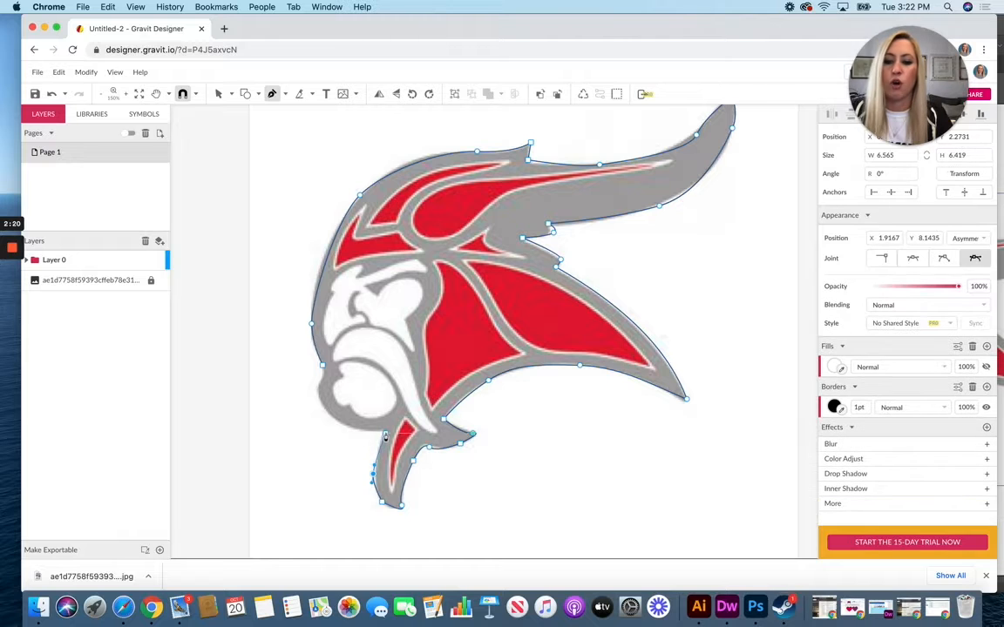
left_click(384, 430)
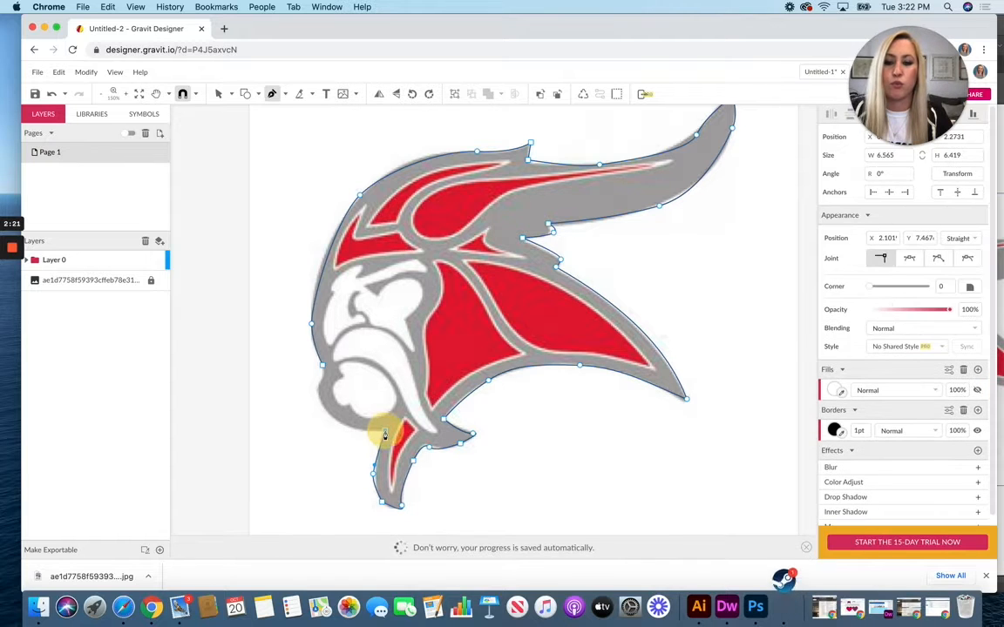
Step: Continue the path around the chin and the small notch below the nose, closing the outline at its starting point
left_click(324, 410)
left_click_drag(322, 407, 327, 416)
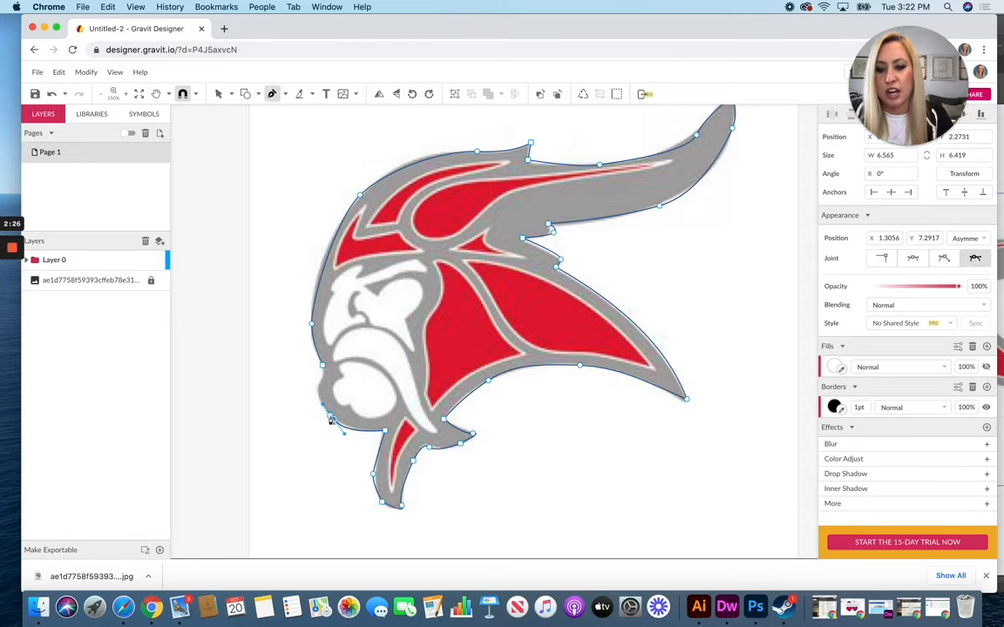
left_click(321, 388)
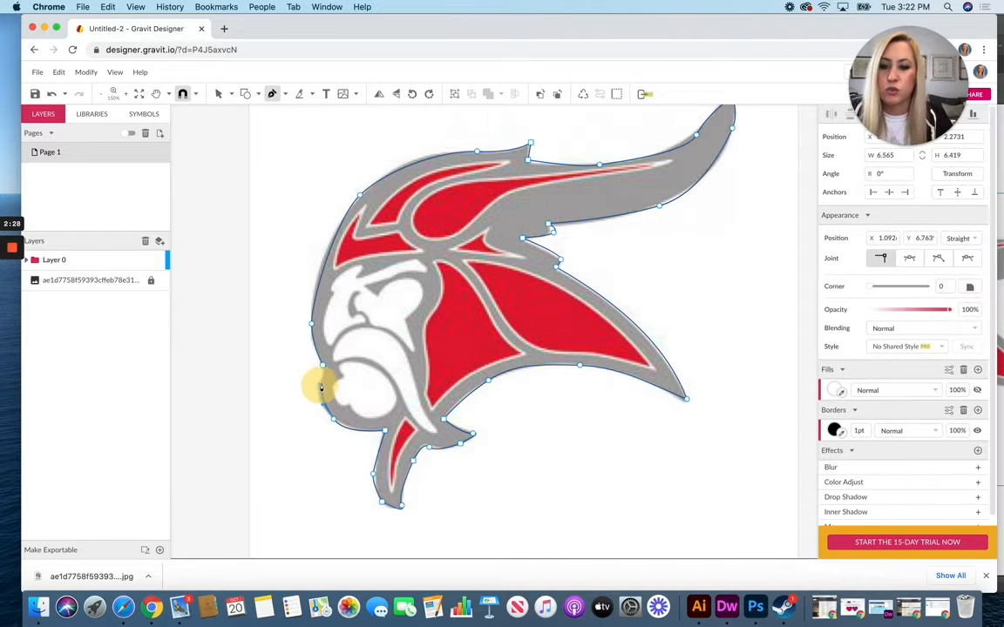
left_click(324, 372)
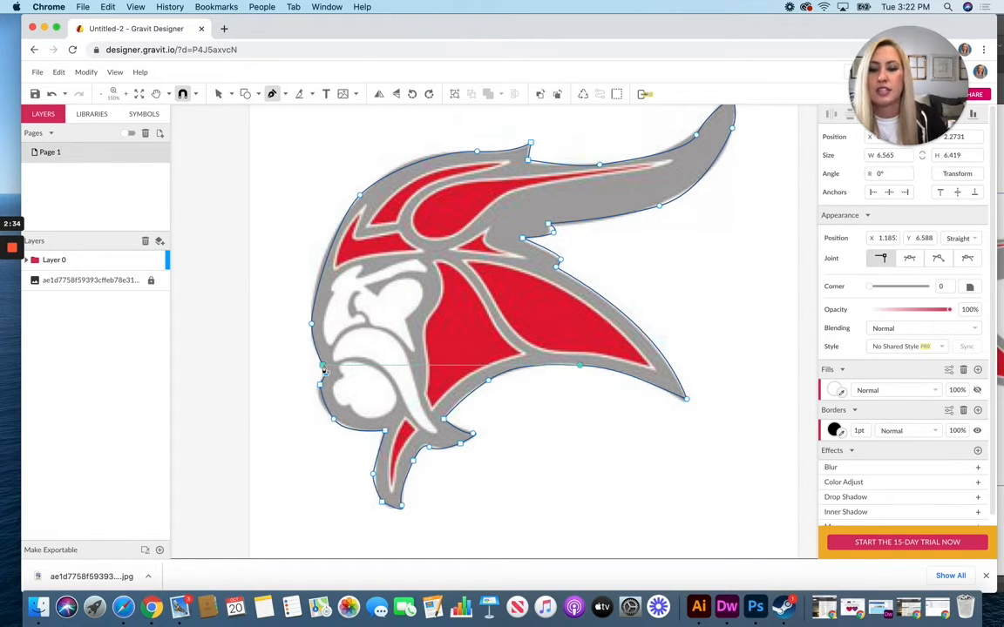
left_click(321, 363)
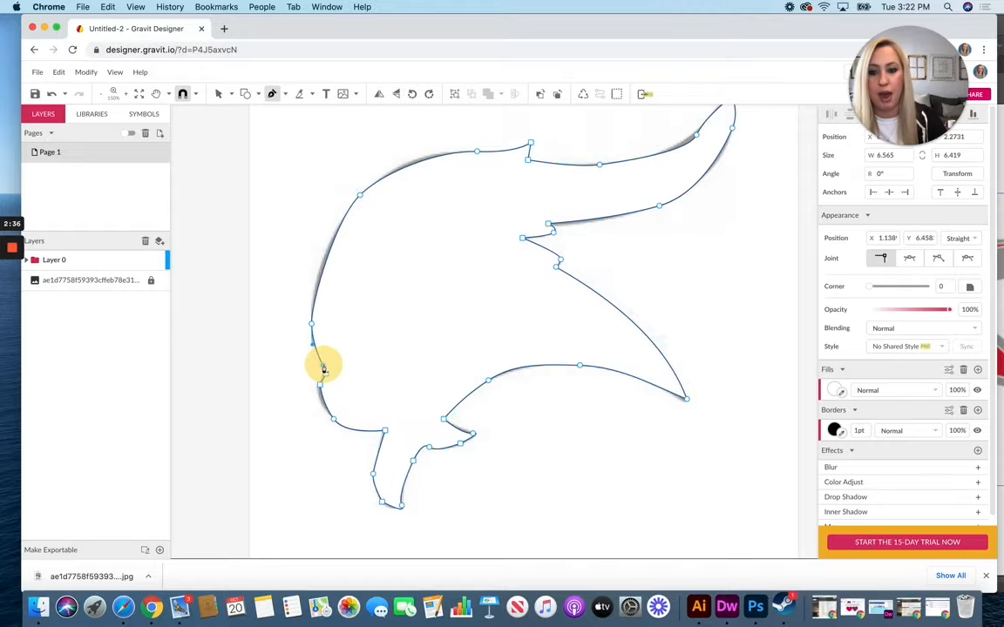
scroll(410, 131, "up", 5)
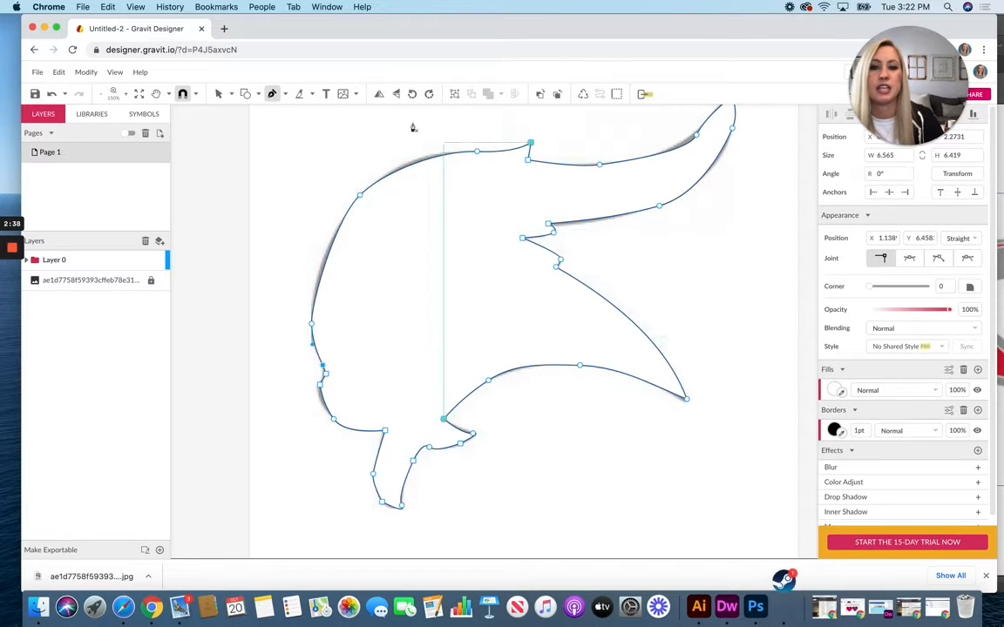
Step: Set the closed outline's fill opacity to 80% so the reference image shows through
left_click(219, 96)
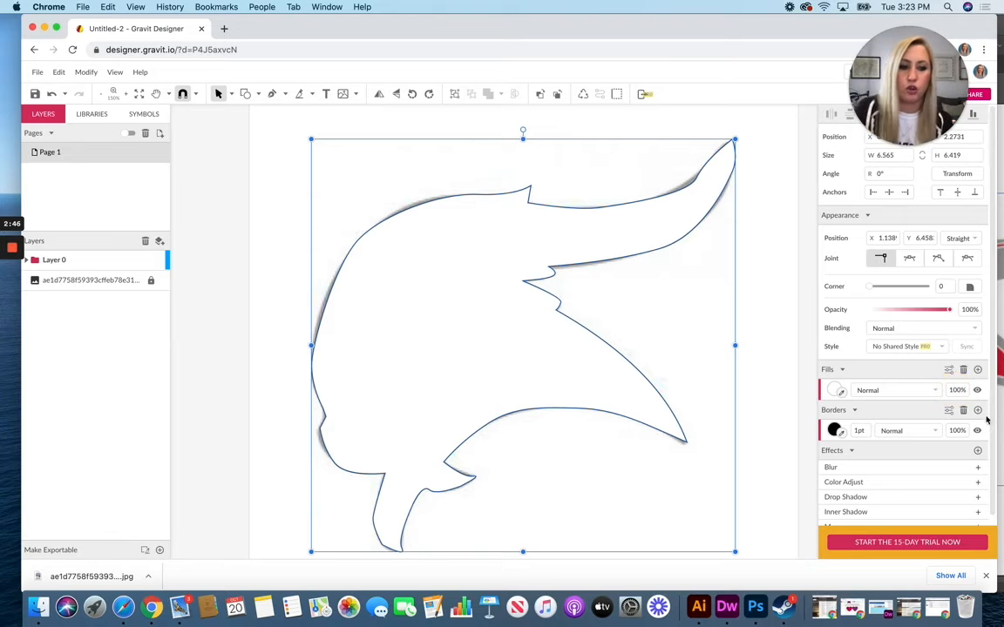
left_click(955, 390)
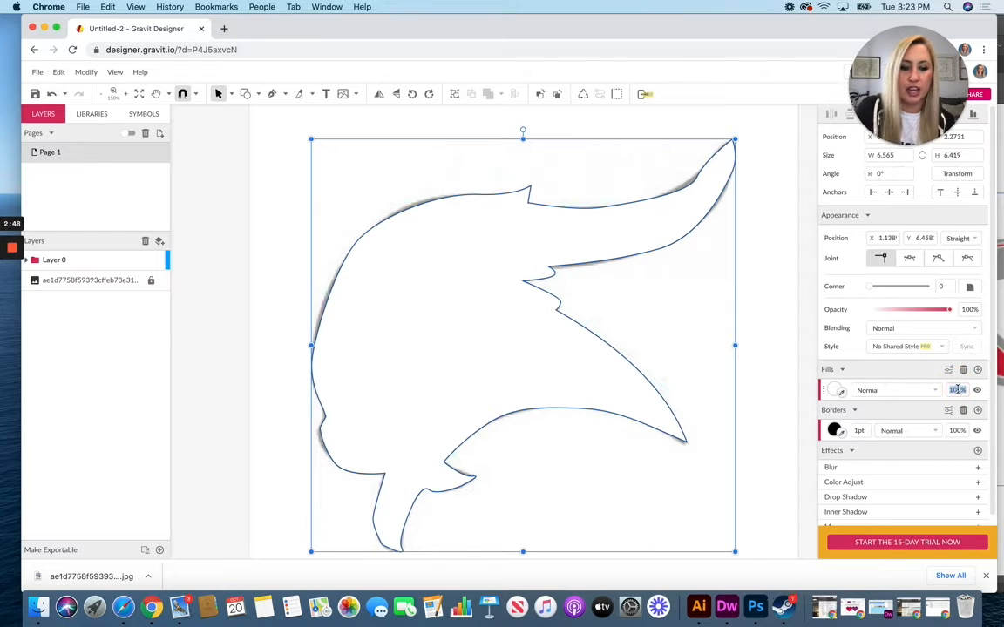
left_click(790, 413)
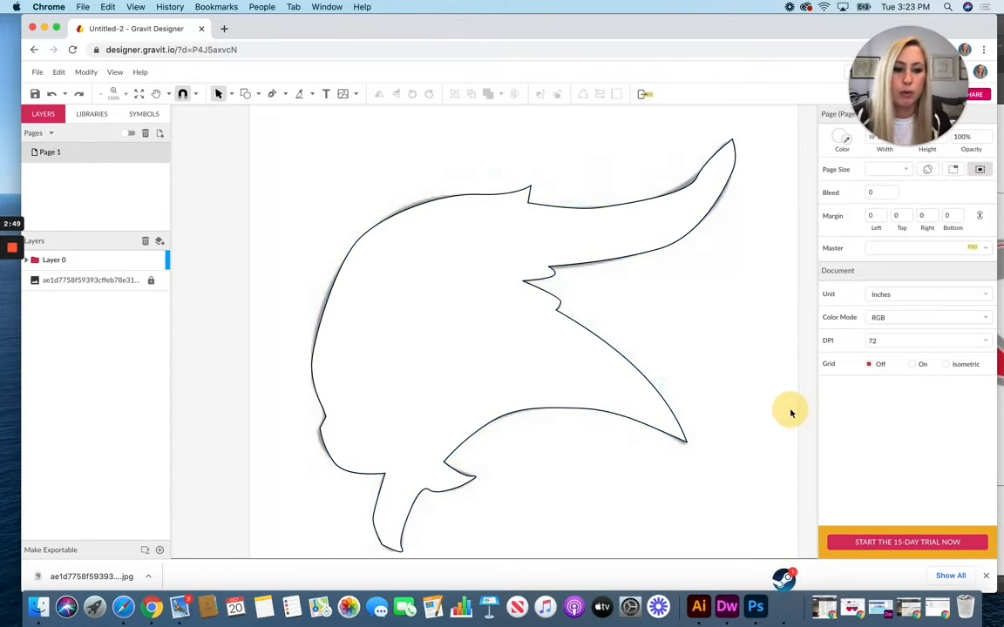
left_click(555, 341)
left_click(966, 342)
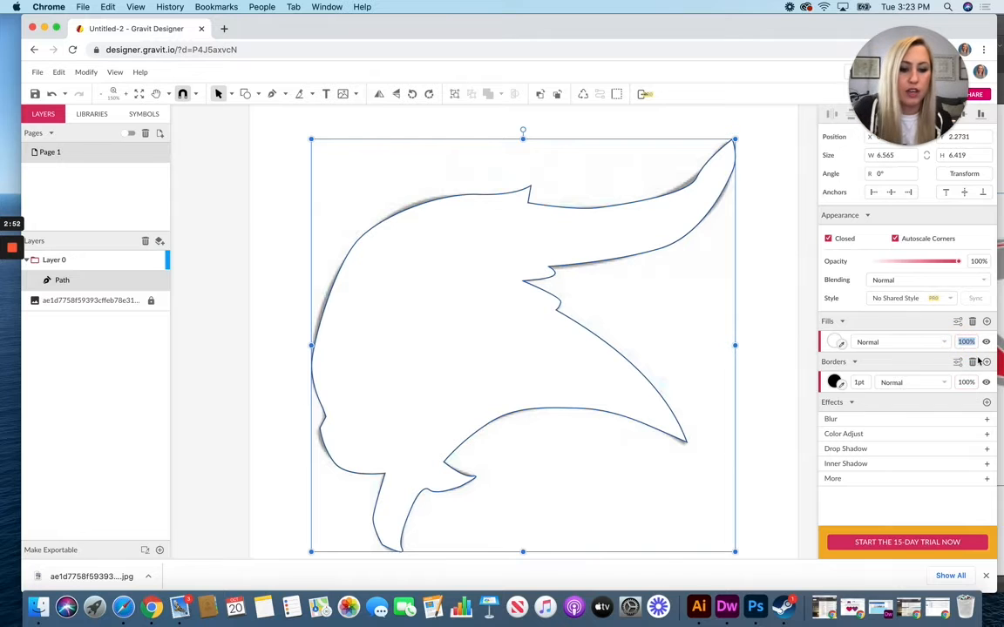
type("80")
left_click(941, 355)
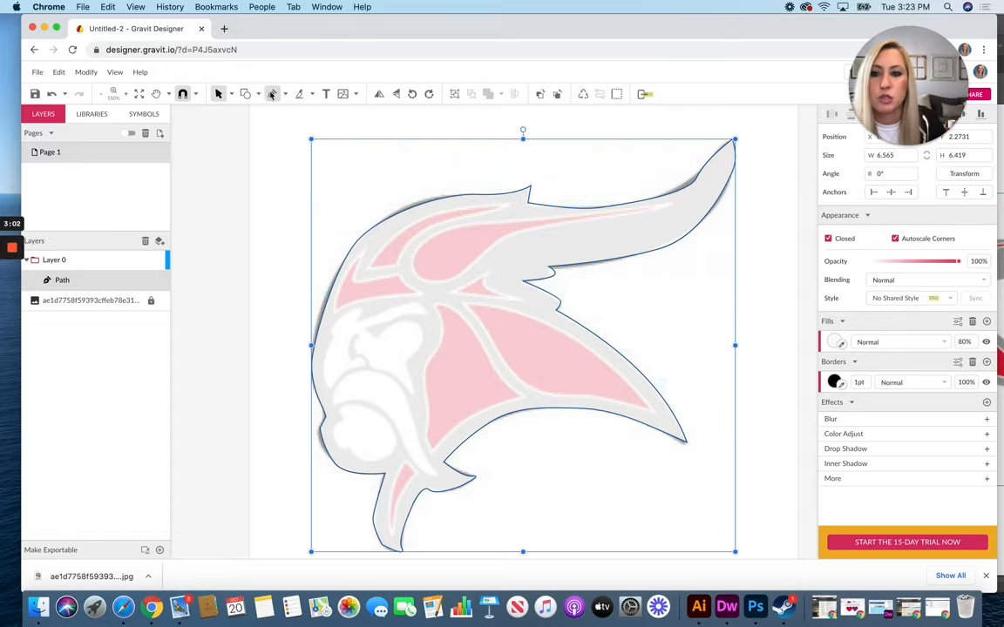
Step: With the Subselect tool, nudge the anchor near the horn tip's upper edge up and left, and adjust its curve handle to fit
left_click(231, 94)
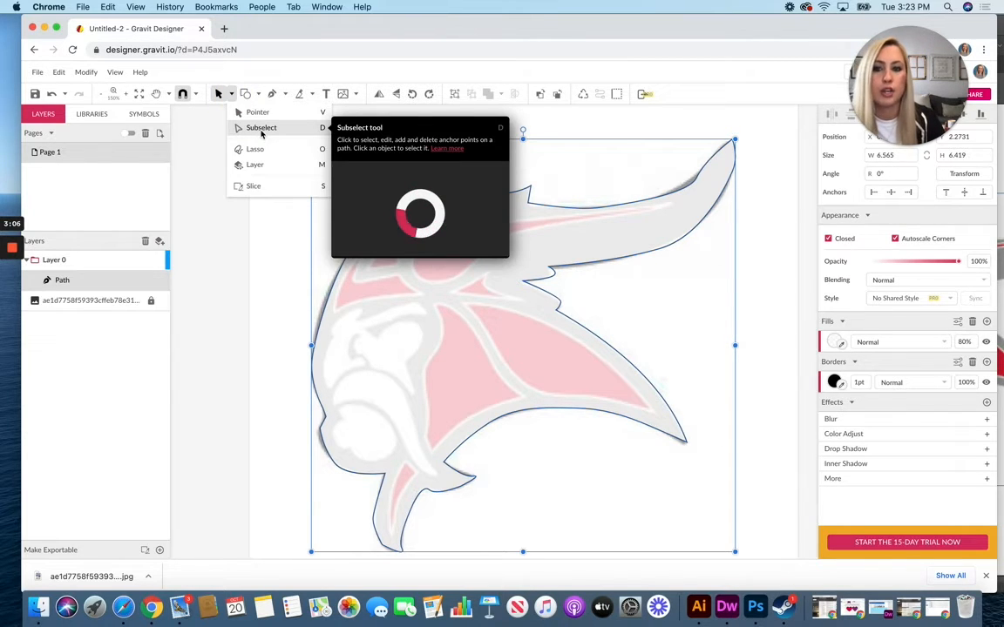
left_click(260, 130)
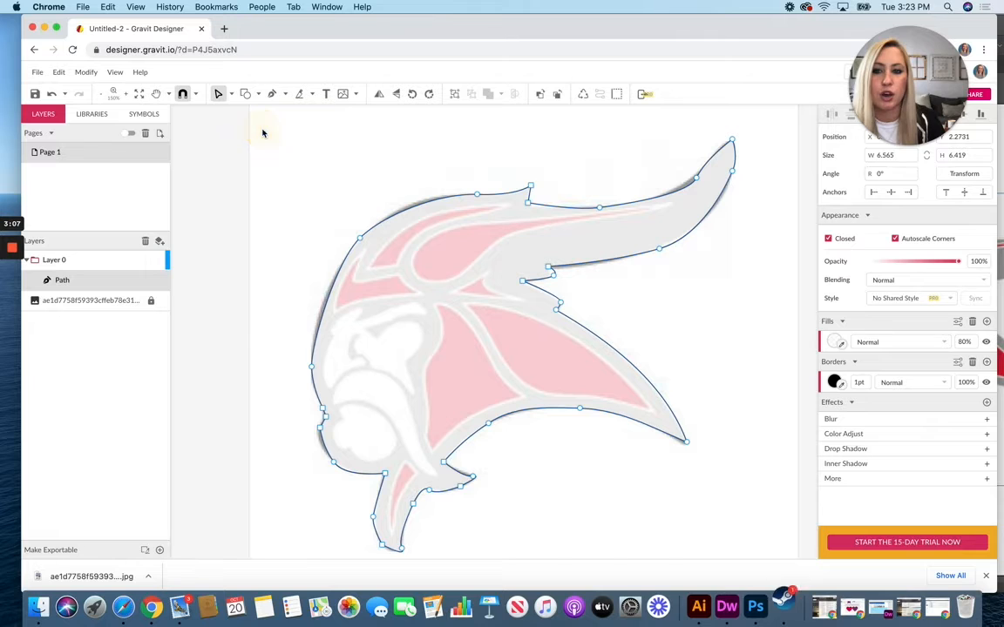
left_click(697, 181)
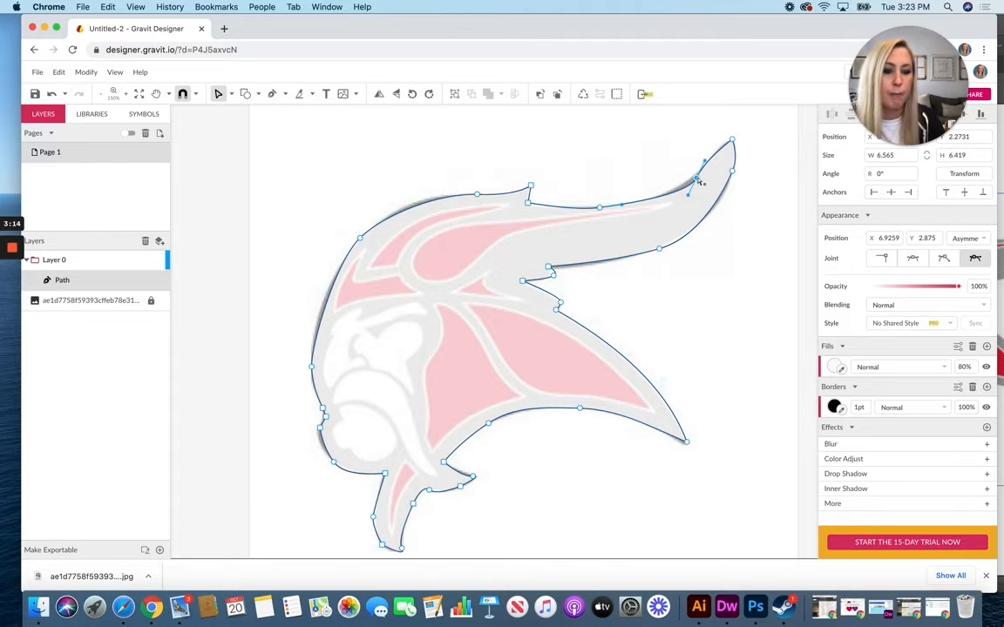
key("Up")
key("Up")
key("Left")
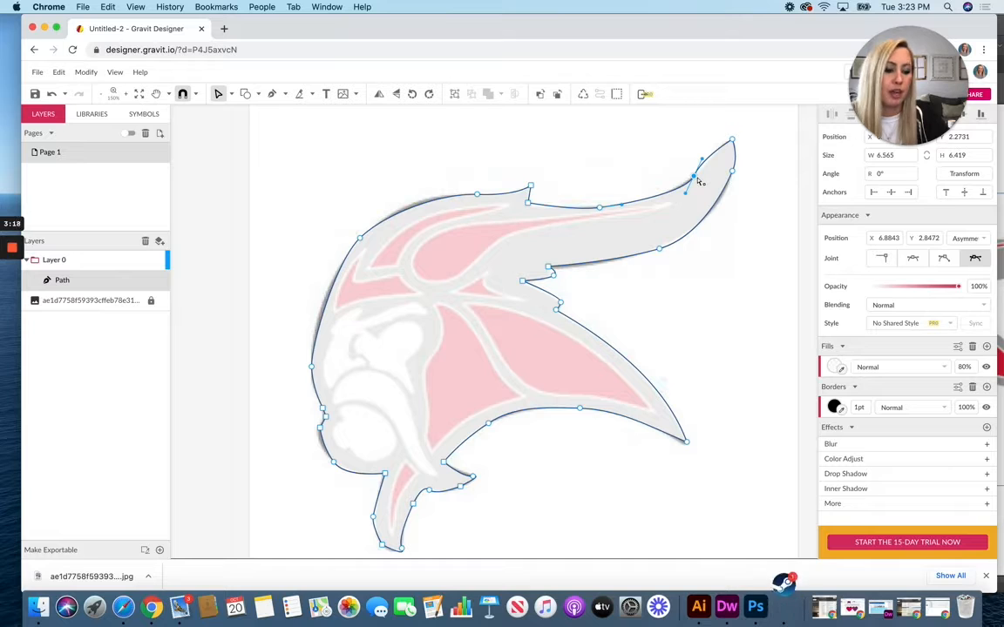
key("Left")
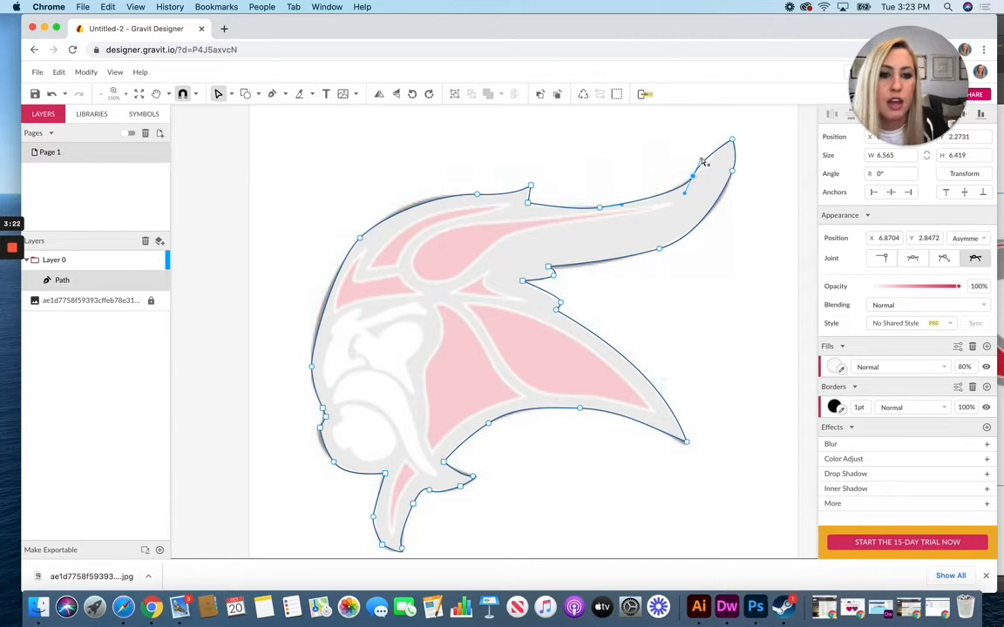
left_click(705, 162)
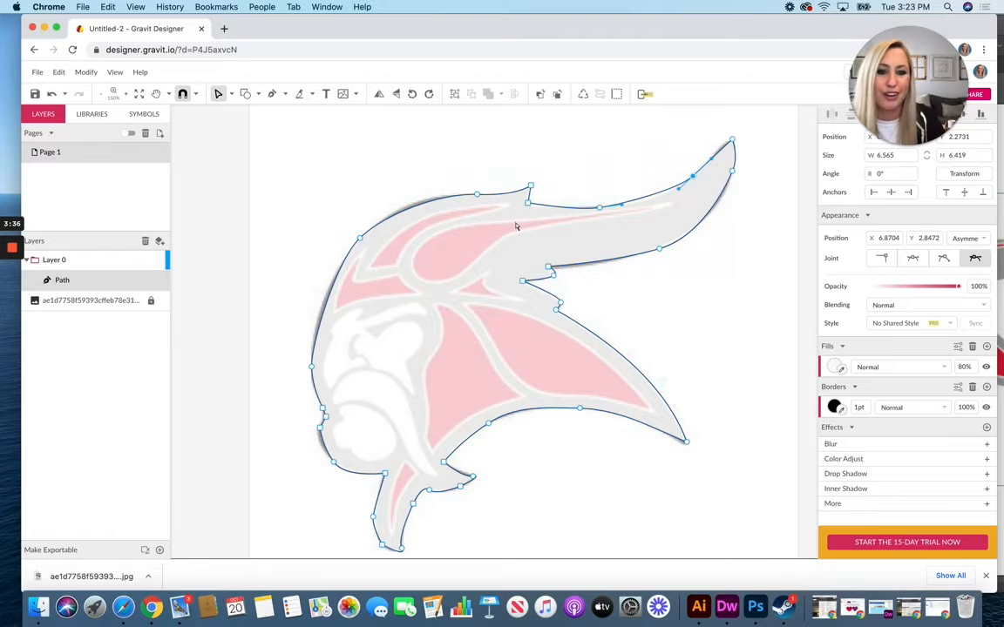
Step: Use the Pen tool to reset the anchor on the horn's underside and pull new handles so the curve follows the reference
left_click(284, 96)
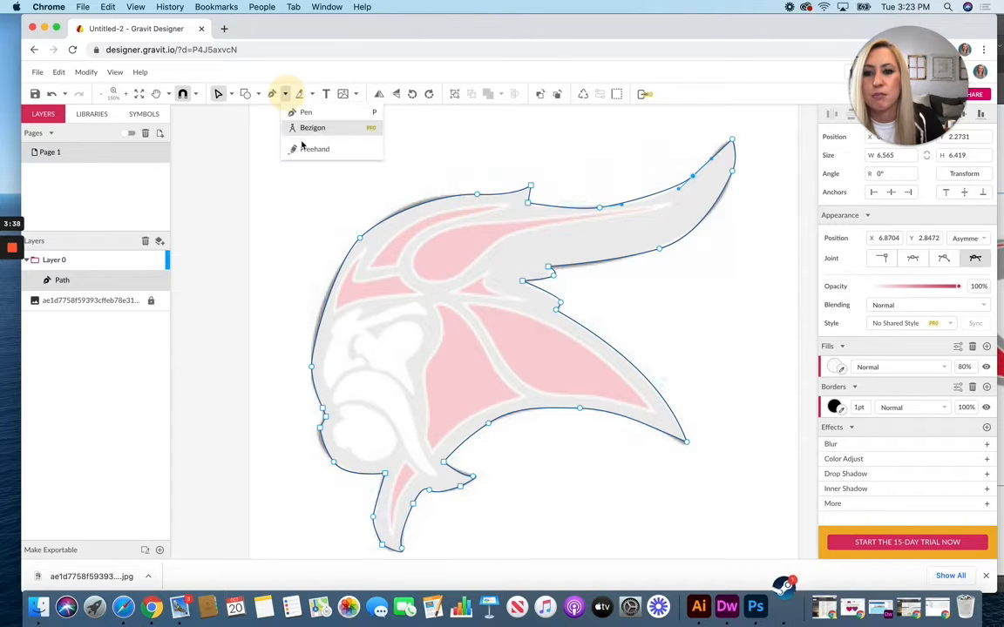
left_click(308, 112)
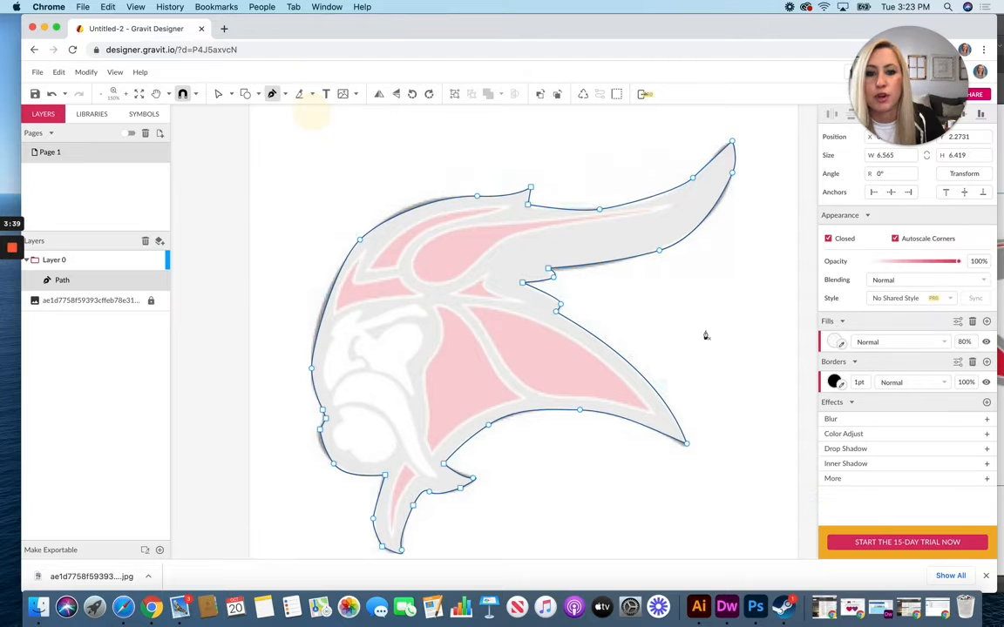
left_click(660, 253)
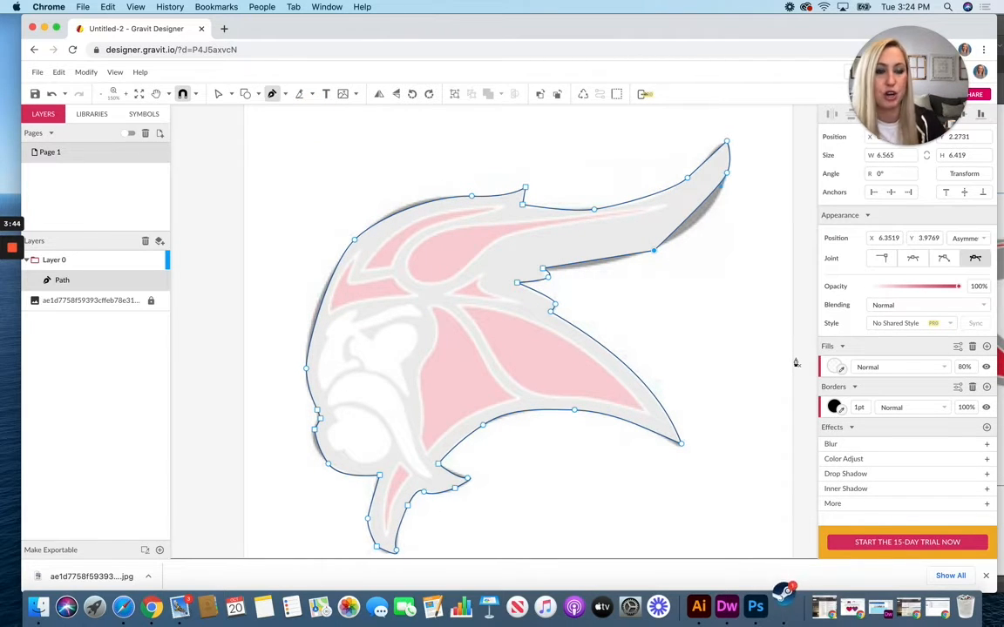
scroll(781, 347, "right", 1)
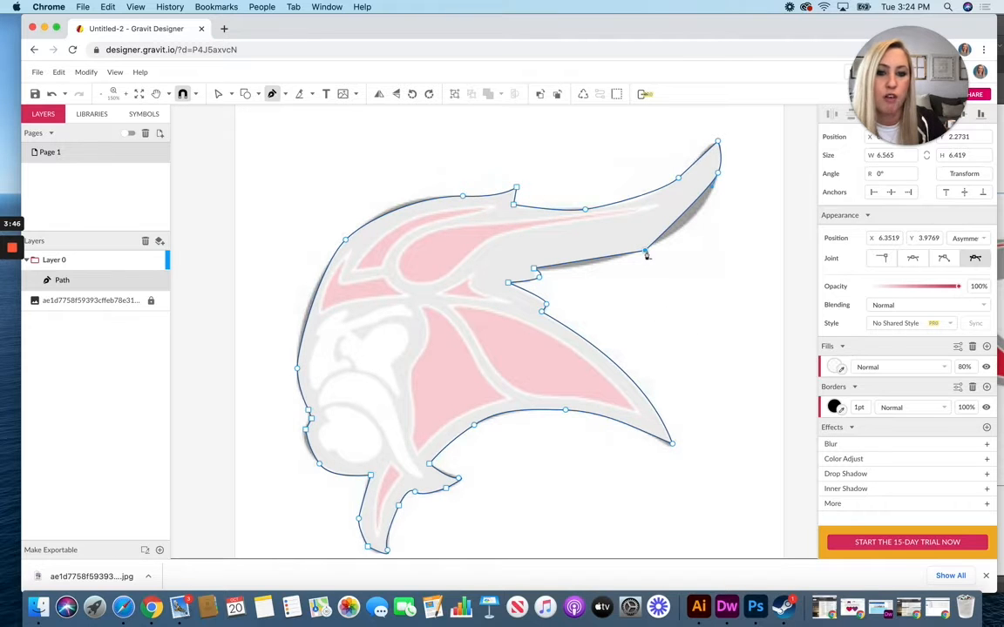
scroll(488, 262, "up", 3)
left_click(285, 95)
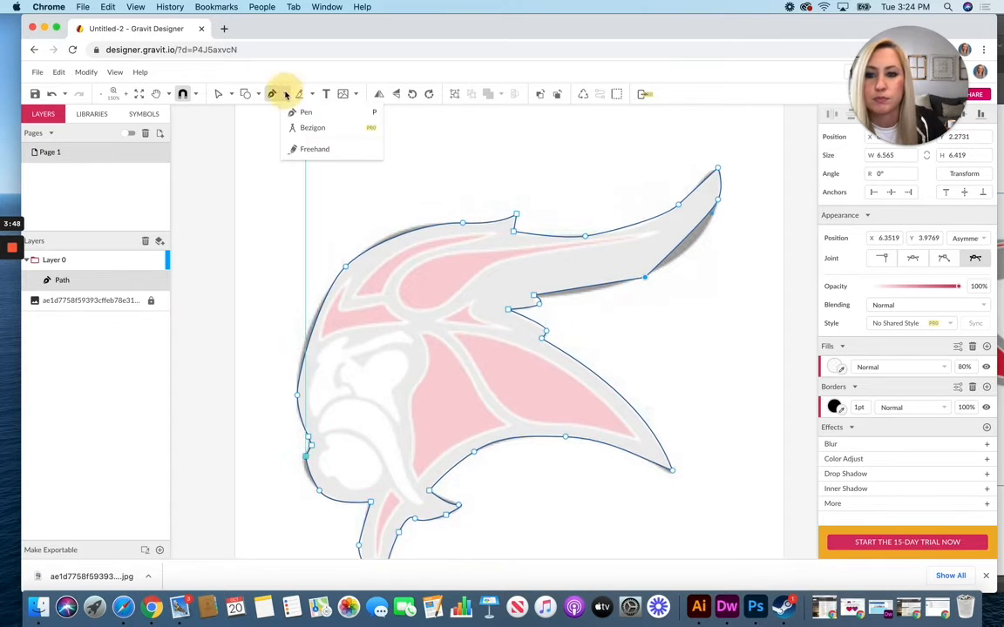
left_click(304, 109)
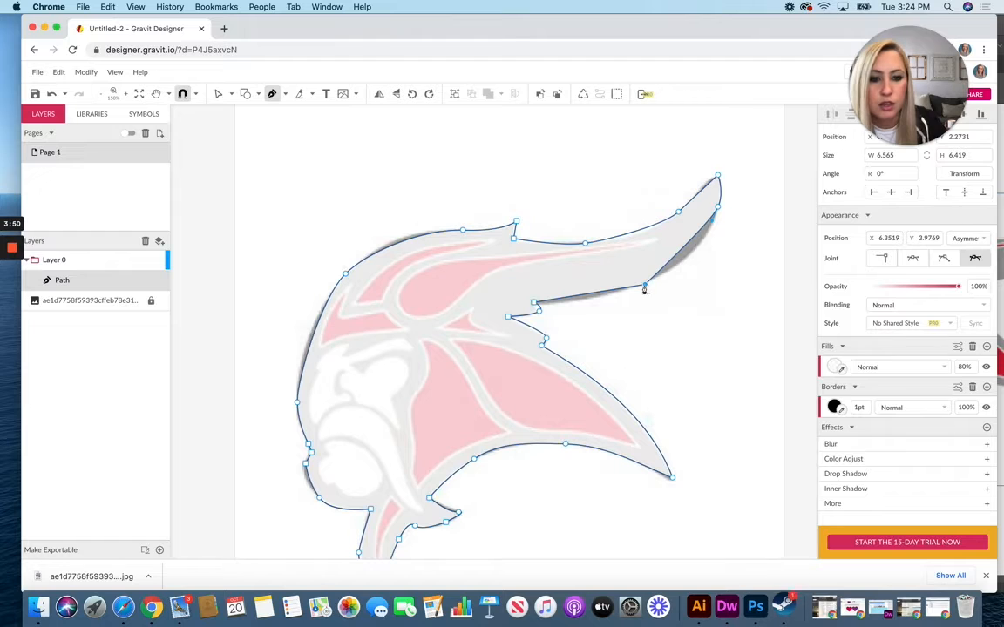
left_click_drag(645, 288, 598, 303)
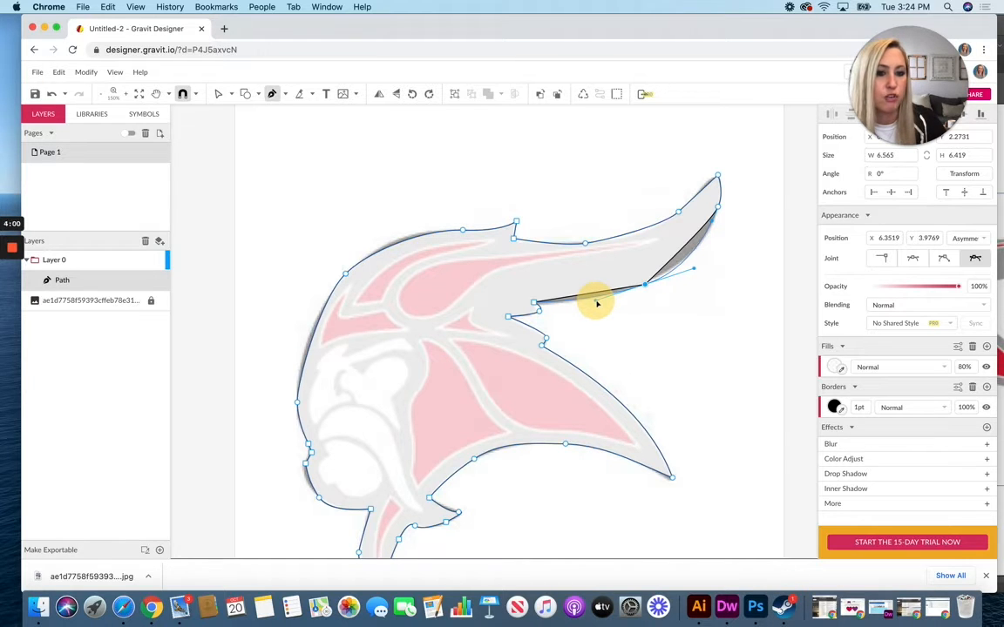
left_click_drag(597, 303, 598, 303)
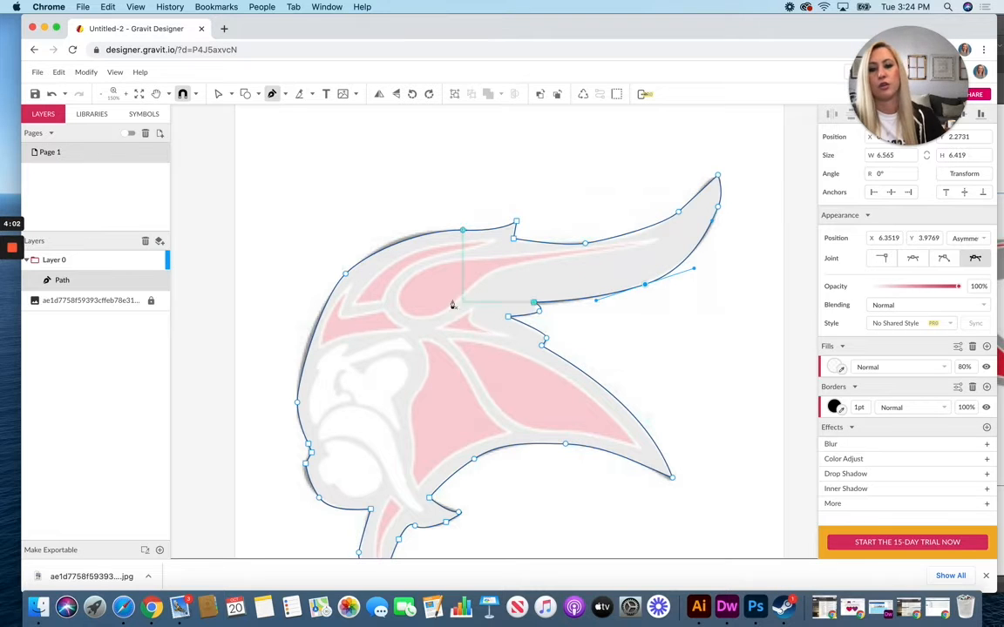
Step: Fill the outline with the gray (#A7A5A6) sampled from the reference image's horn and hide its black border
scroll(427, 296, "down", 4)
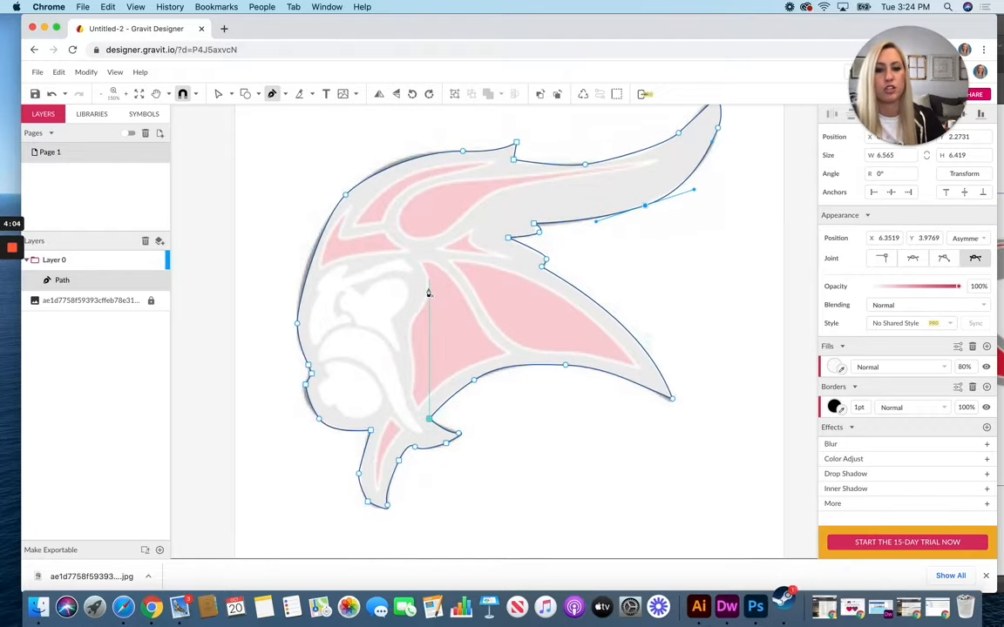
left_click(217, 93)
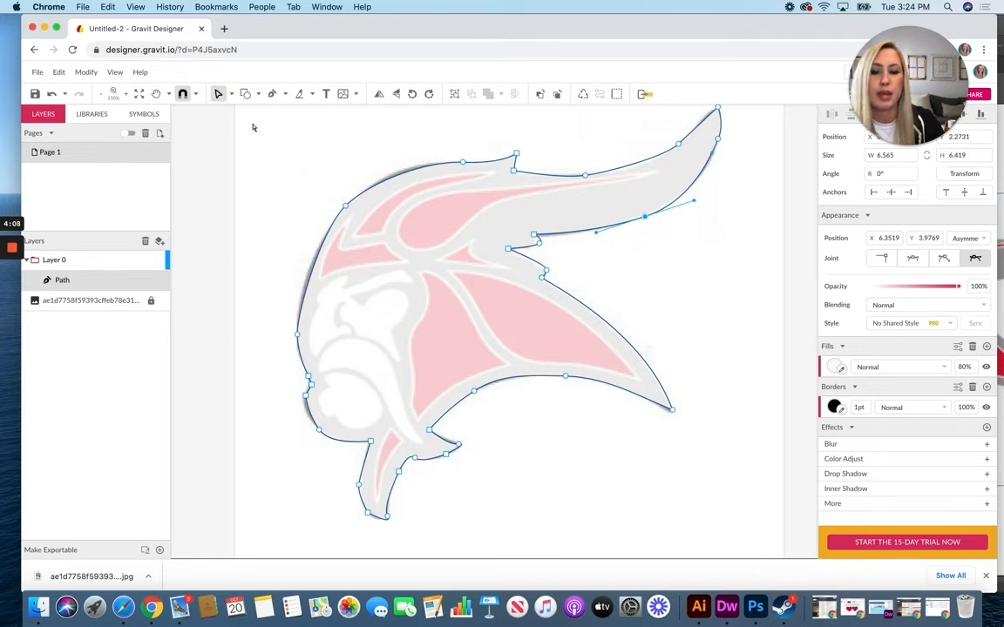
left_click(232, 93)
left_click(252, 110)
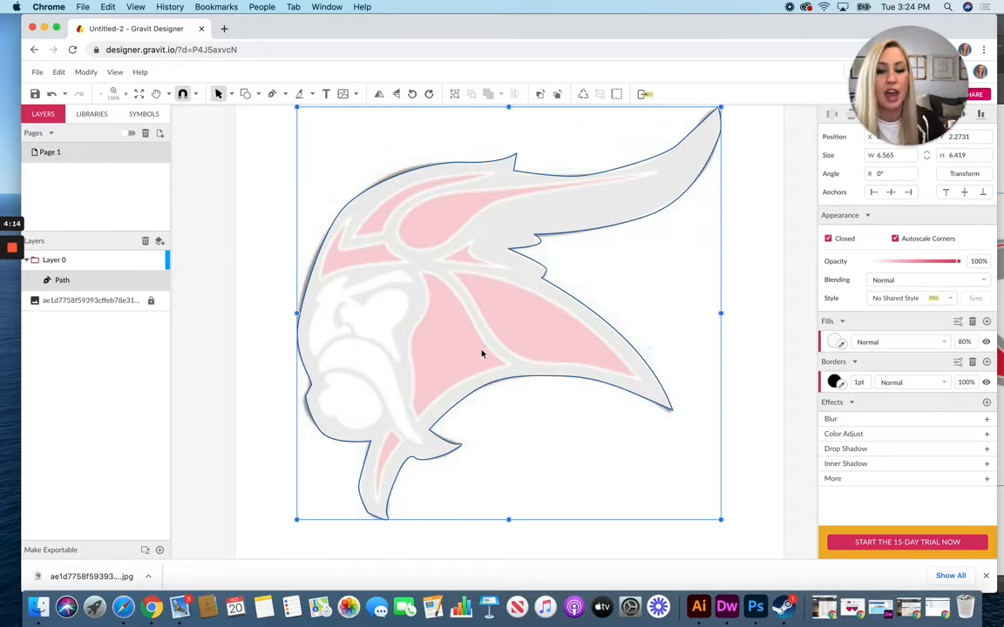
scroll(645, 357, "down", 1)
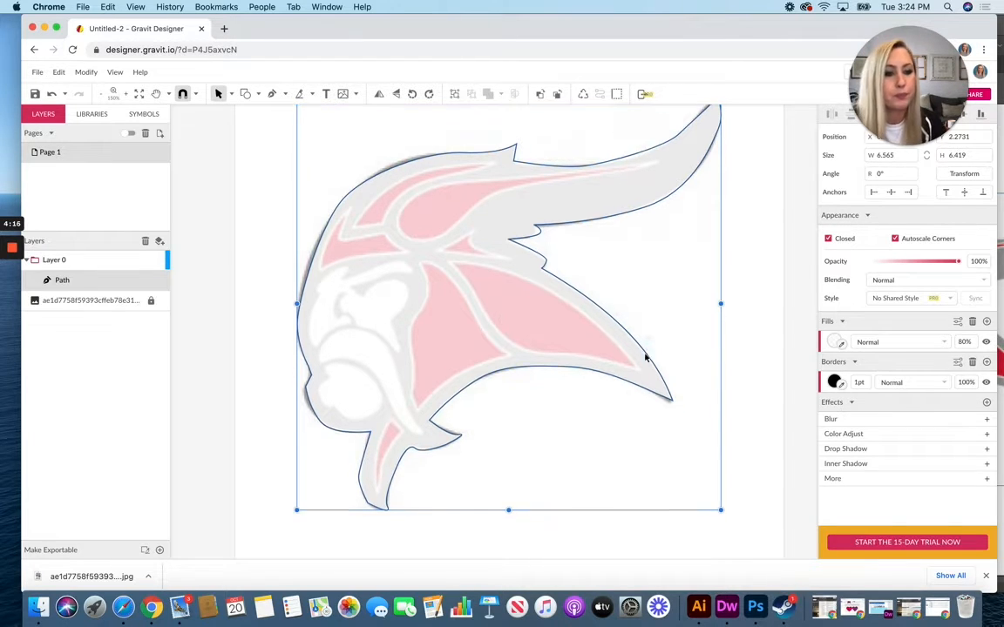
left_click(986, 343)
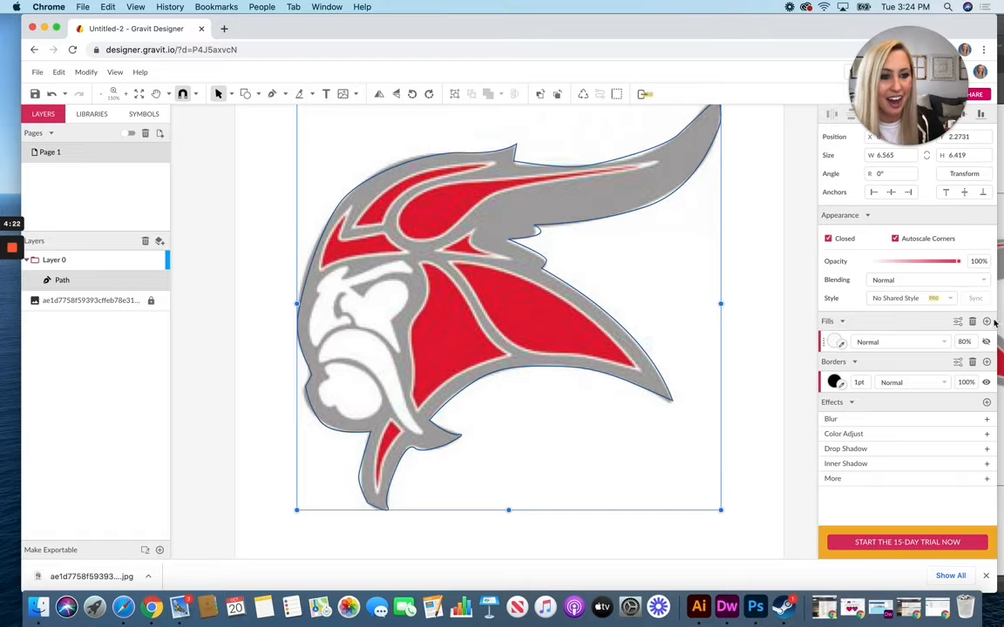
left_click(841, 345)
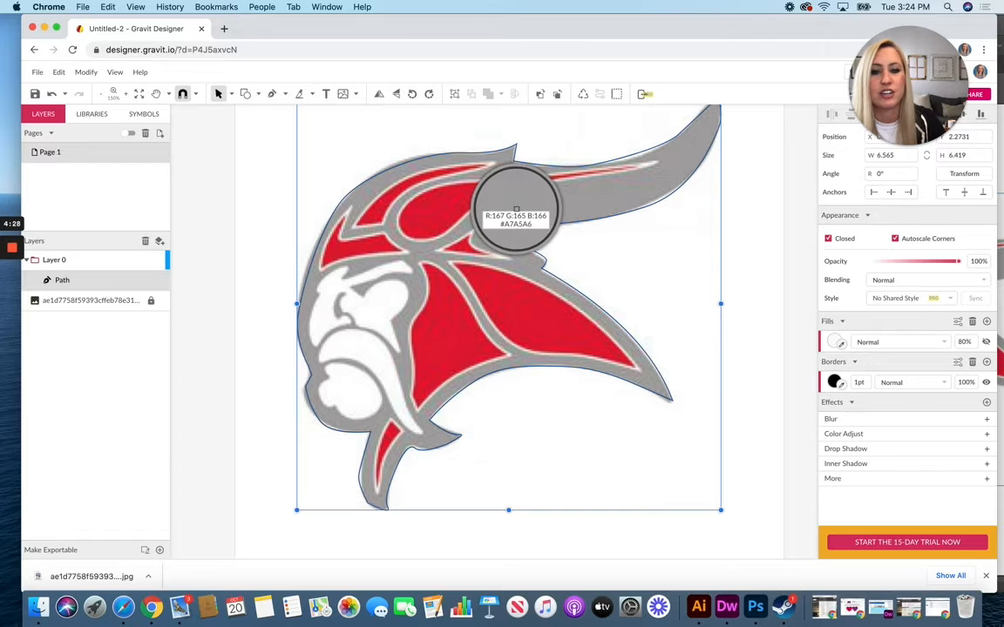
left_click(516, 211)
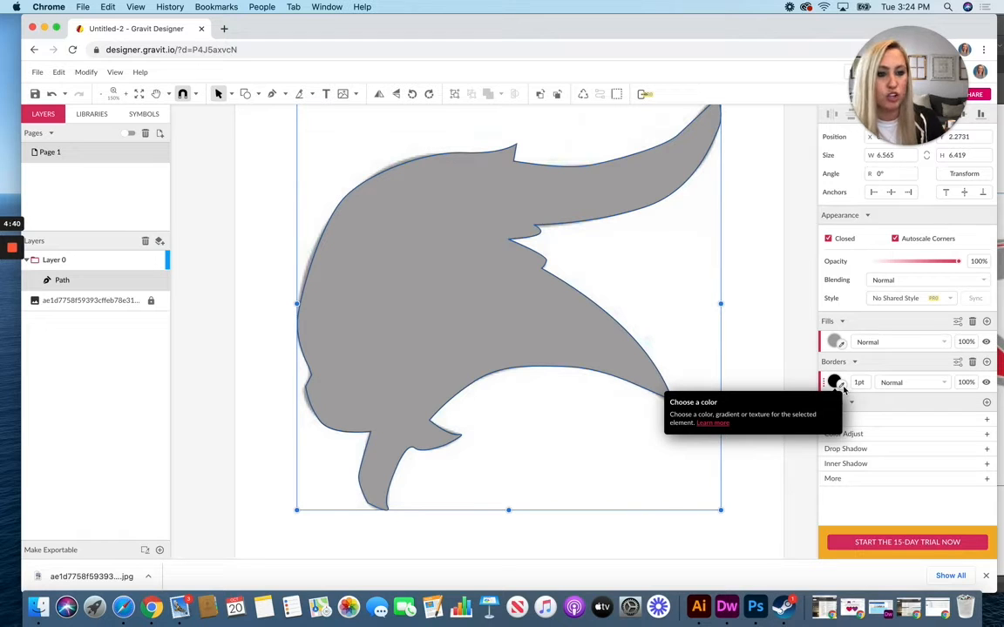
left_click(986, 383)
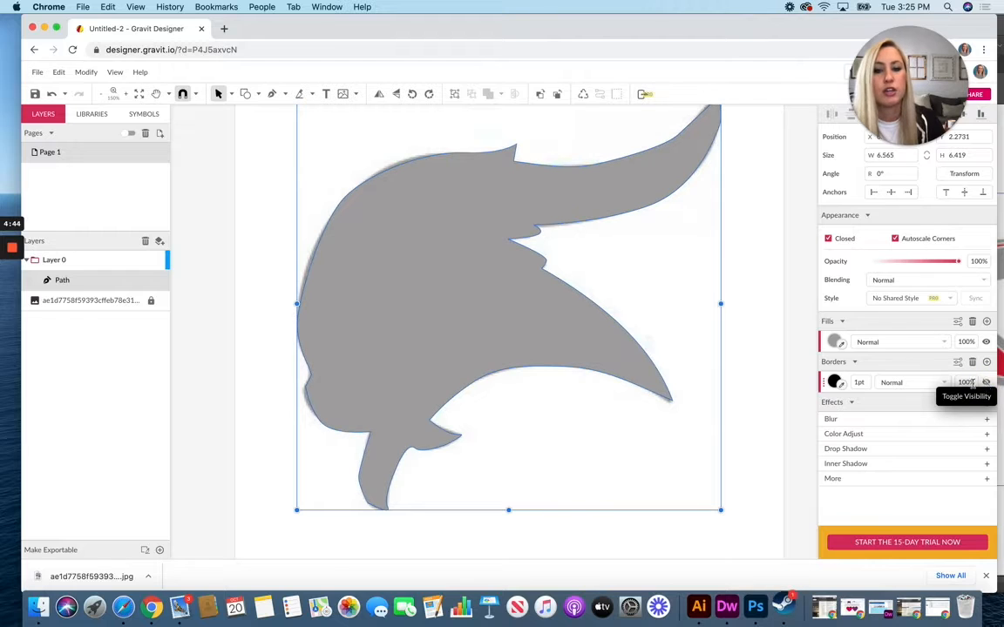
Step: Lock and hide Layer 0 with the gray outline and create a new layer above it
left_click(243, 207)
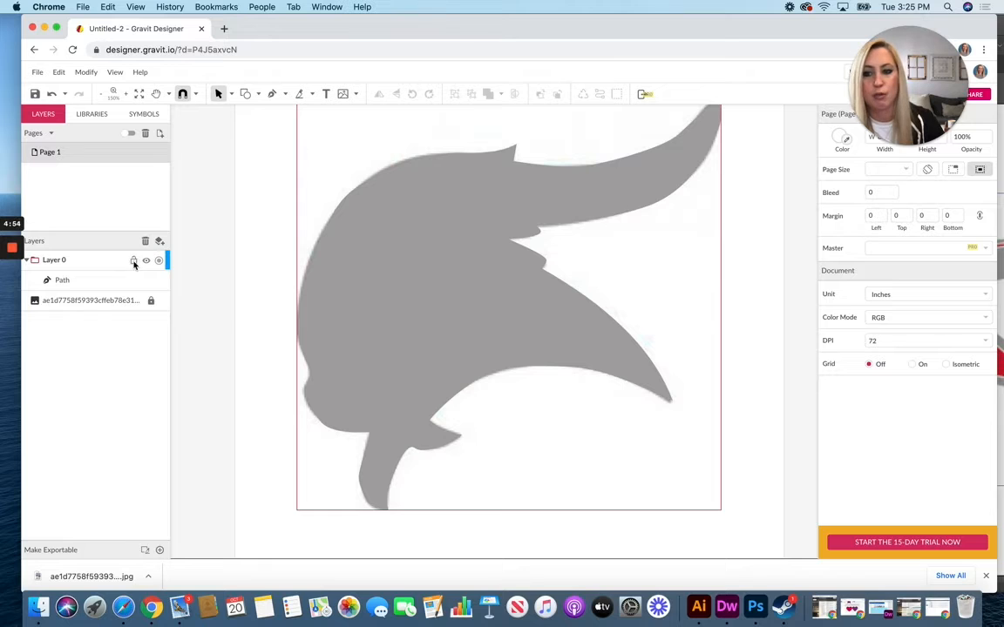
left_click(134, 260)
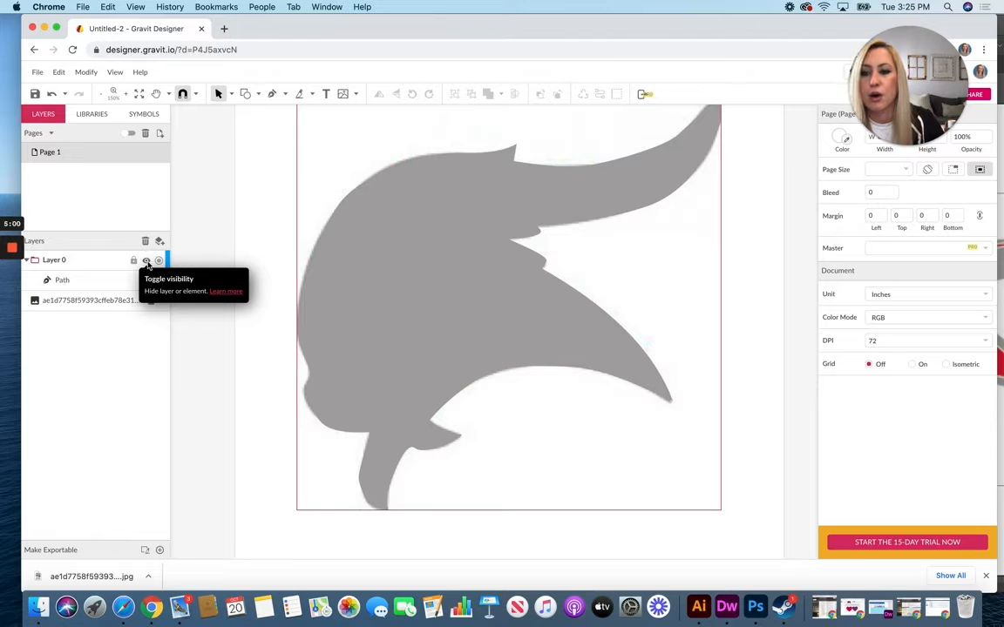
left_click(147, 262)
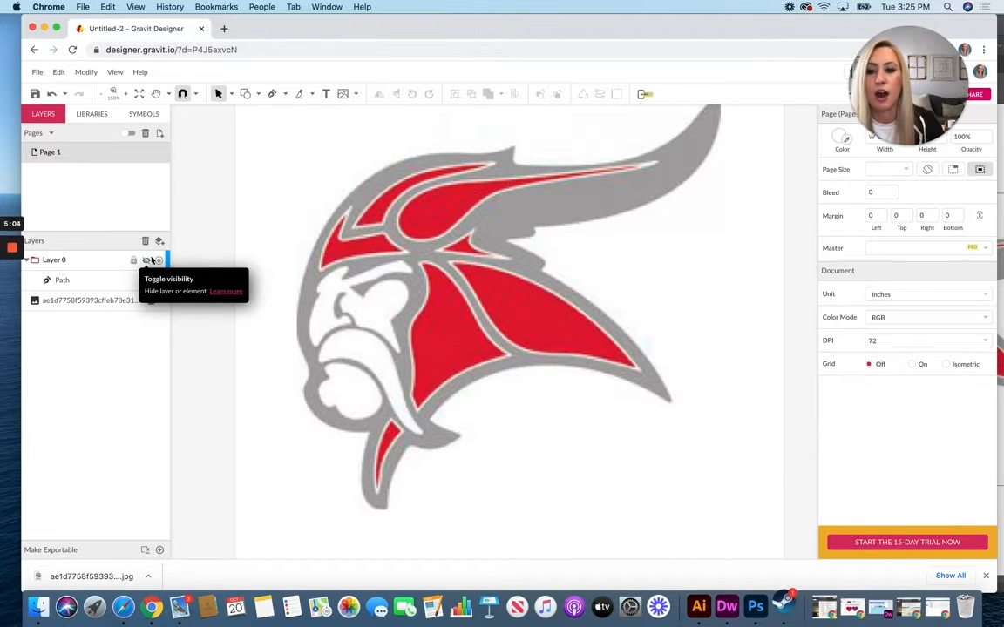
left_click(160, 241)
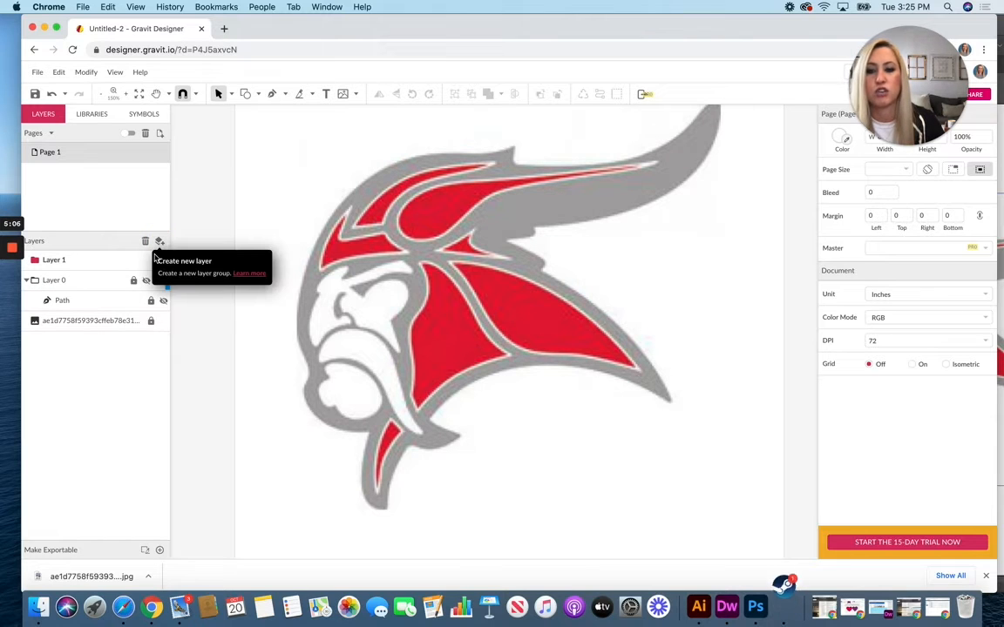
Step: Start a Pen tool path at the tip of the red forehead shape and trace its outer edge down to the lower corner
left_click(272, 95)
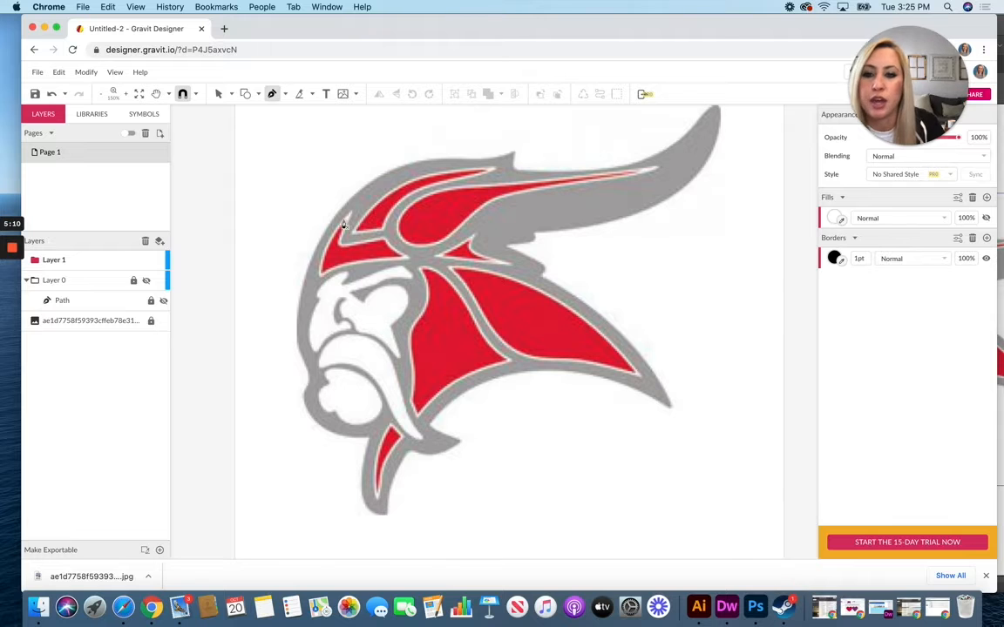
scroll(344, 227, "up", 5)
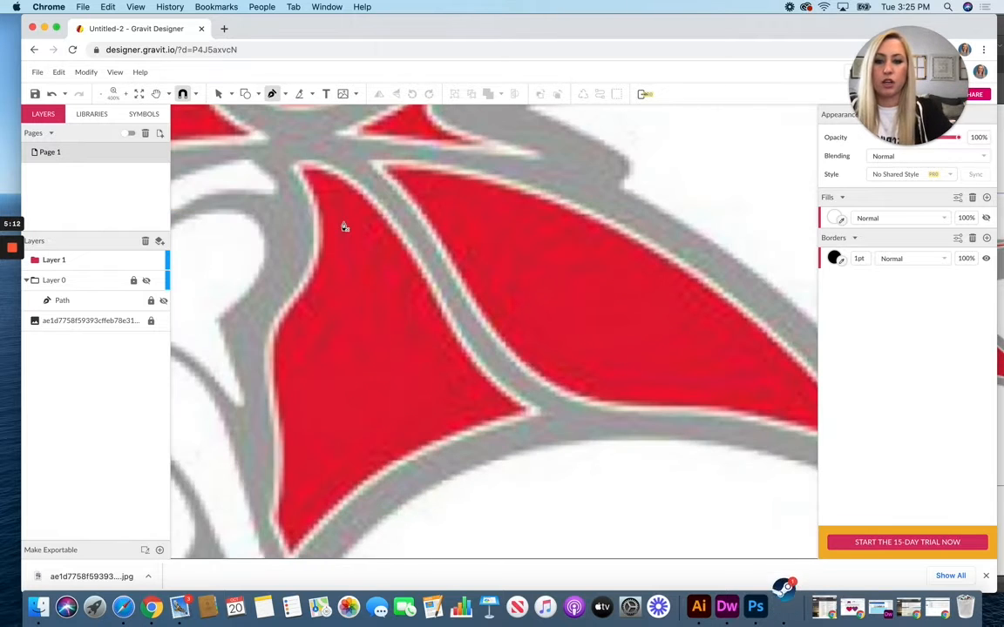
scroll(345, 228, "left", 3)
scroll(345, 227, "up", 2)
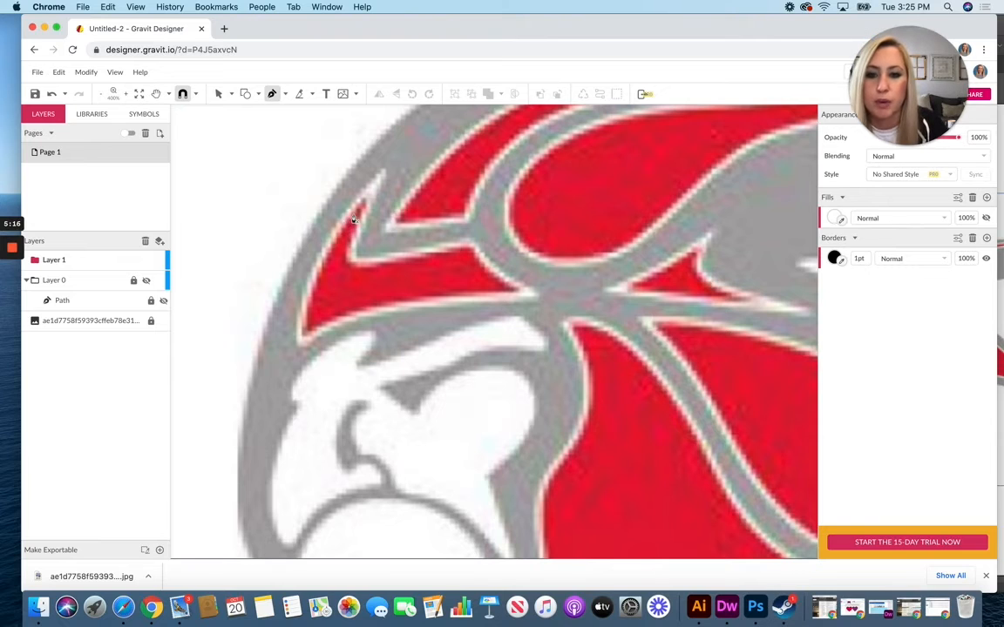
left_click(381, 172)
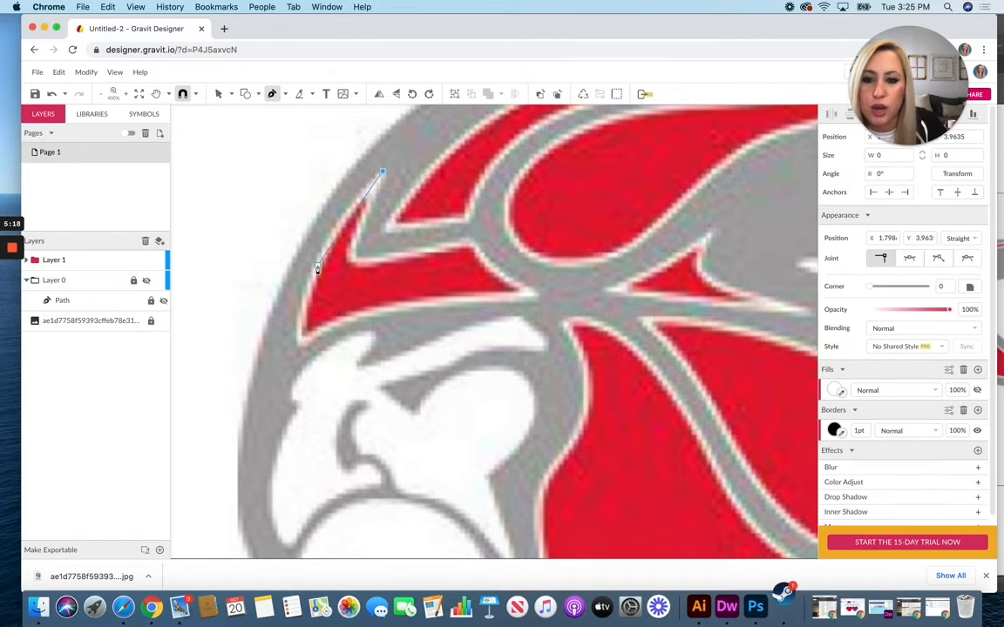
left_click_drag(319, 261, 308, 291)
left_click(303, 341)
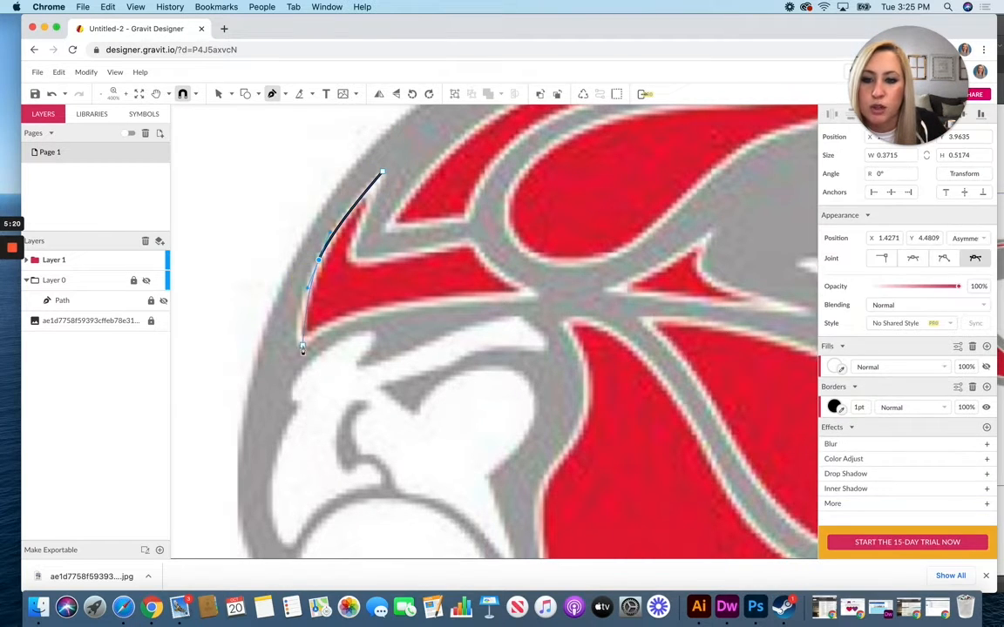
left_click(302, 346)
Step: Continue the path along the forehead shape's lower edge, around its inner point and notch, and close it at the starting tip
left_click_drag(379, 307, 417, 300)
left_click_drag(533, 297, 471, 242)
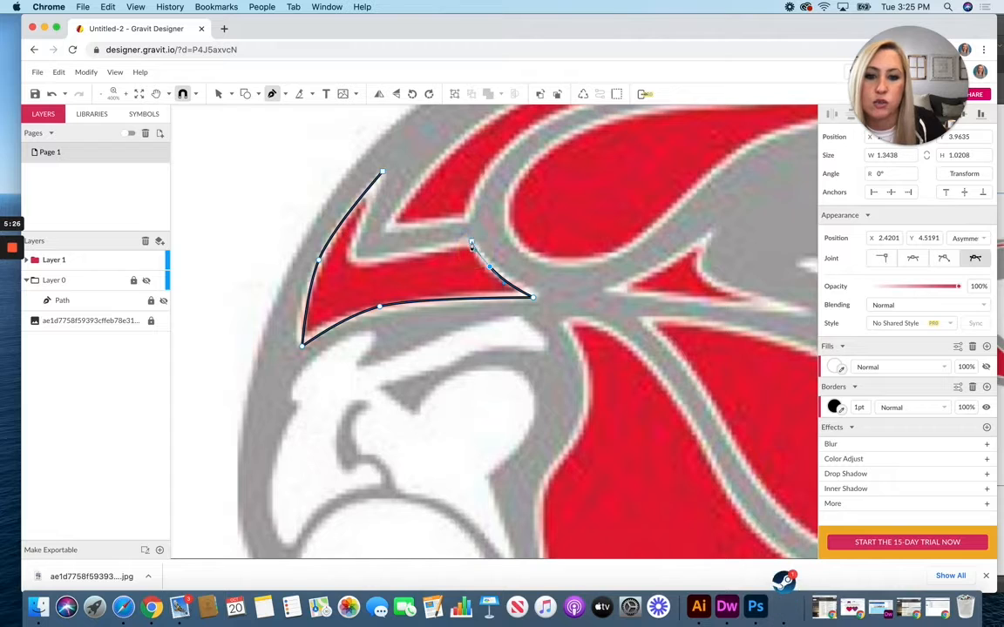
left_click(472, 242)
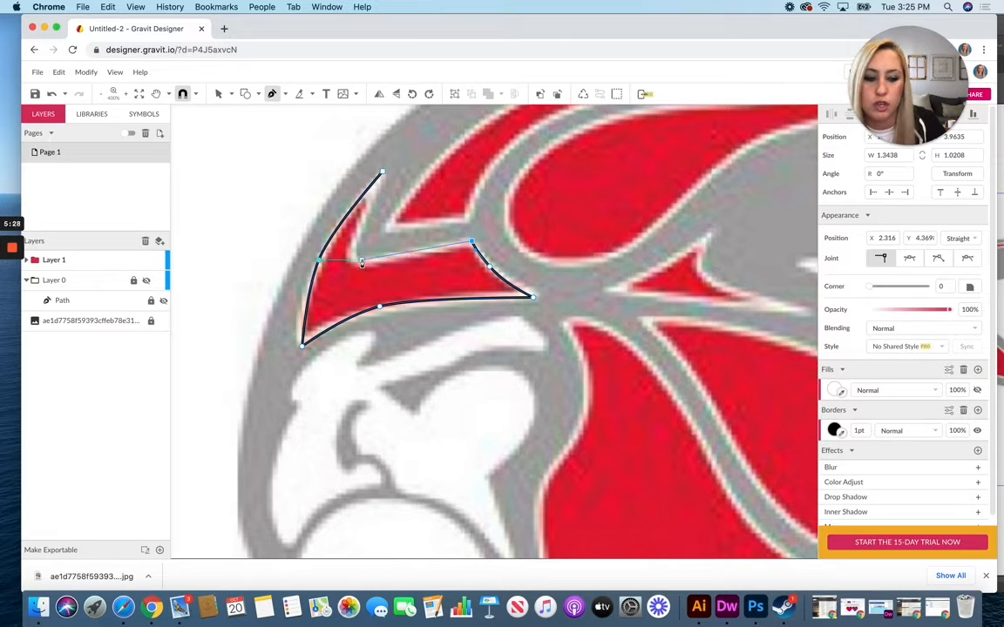
left_click_drag(364, 261, 348, 251)
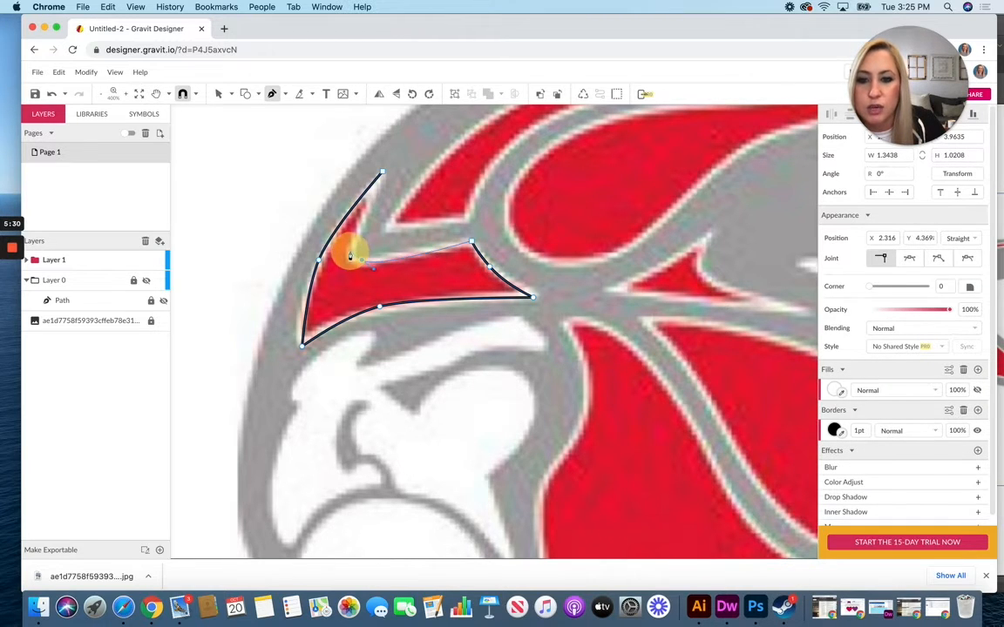
left_click(362, 223)
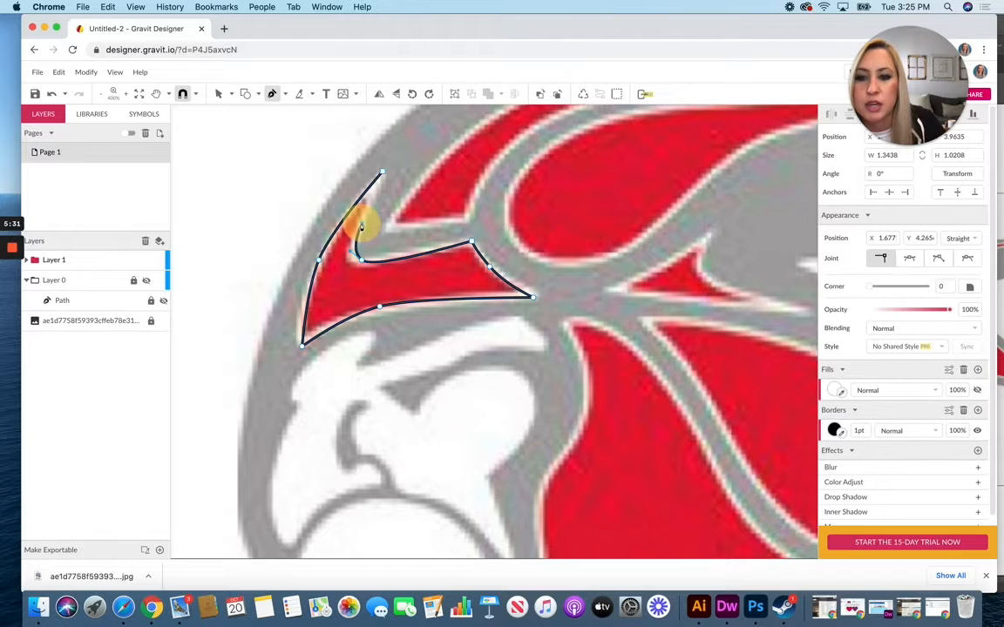
left_click(382, 172)
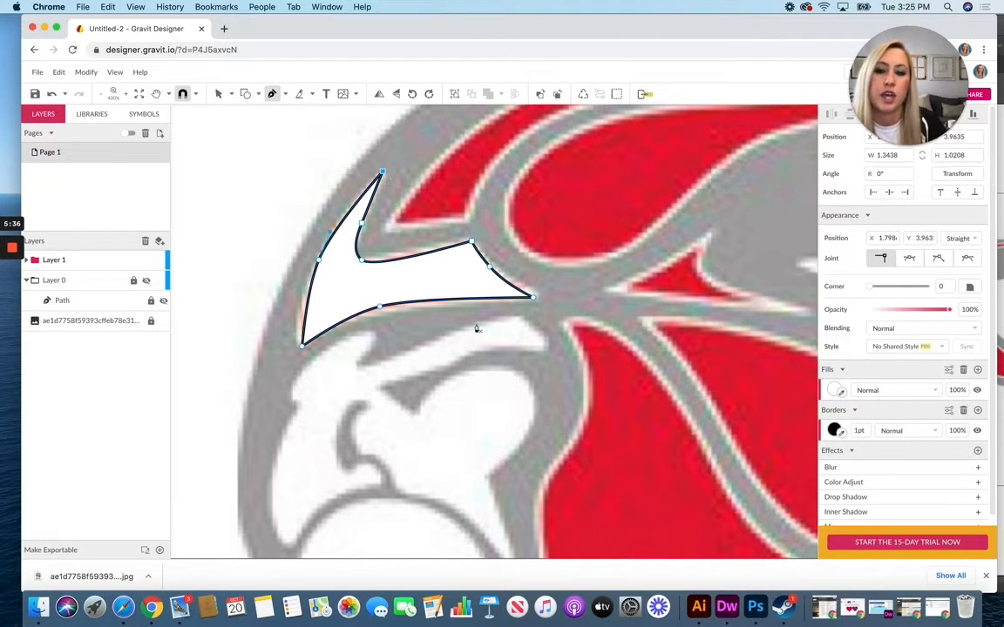
Step: Fill the closed forehead shape with the red sampled from the reference image and color its border with the sampled white
scroll(789, 394, "right", 1)
left_click(841, 392)
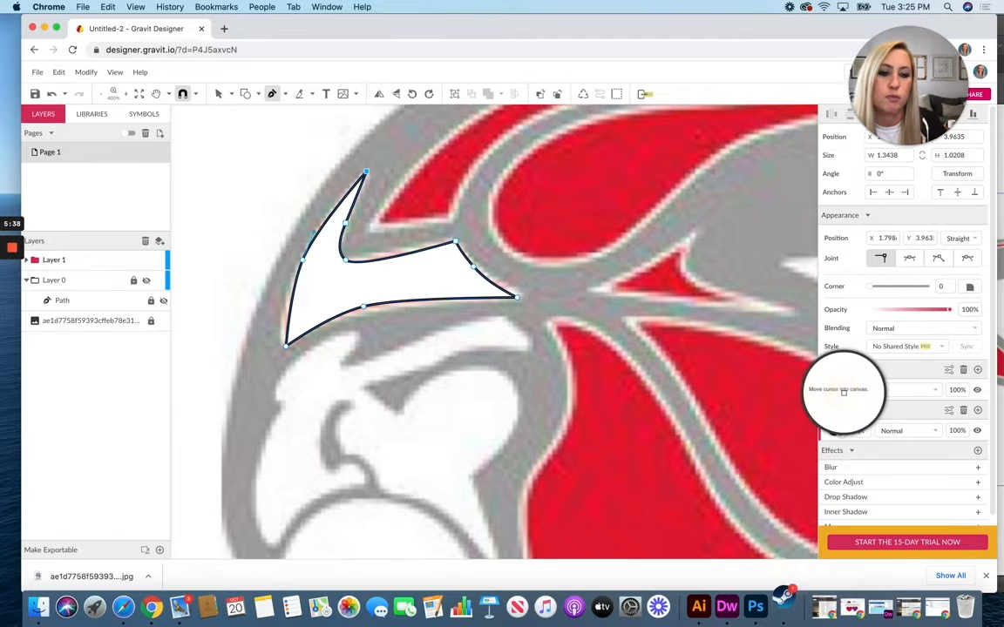
left_click(567, 190)
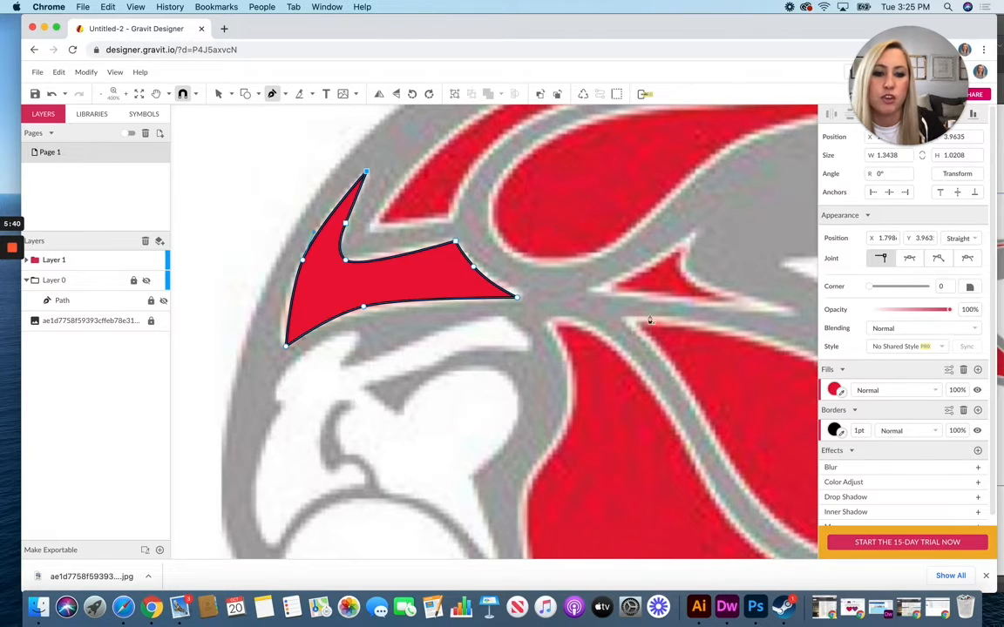
scroll(650, 320, "right", 1)
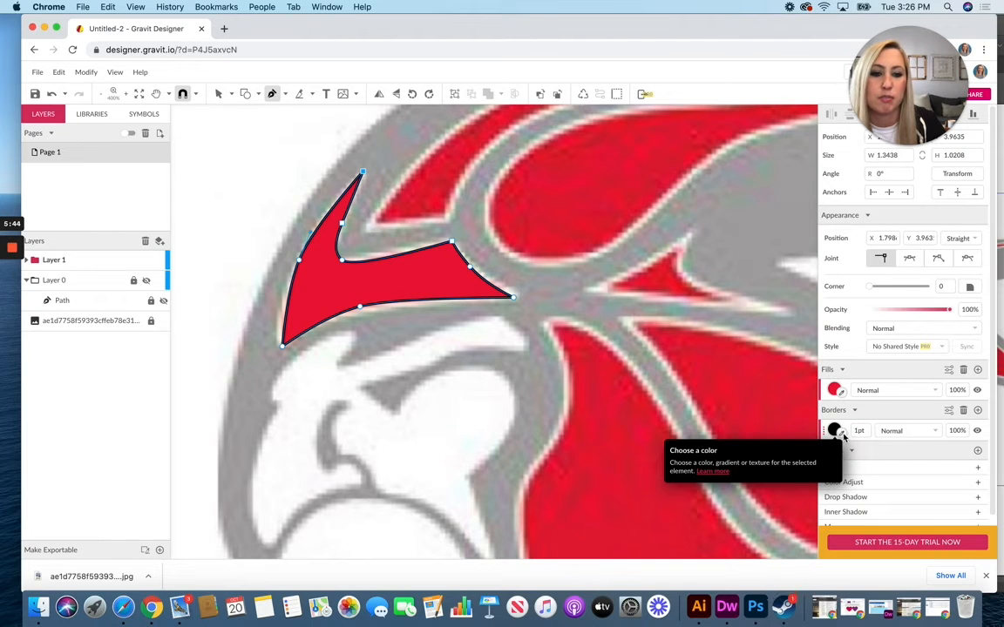
left_click(841, 435)
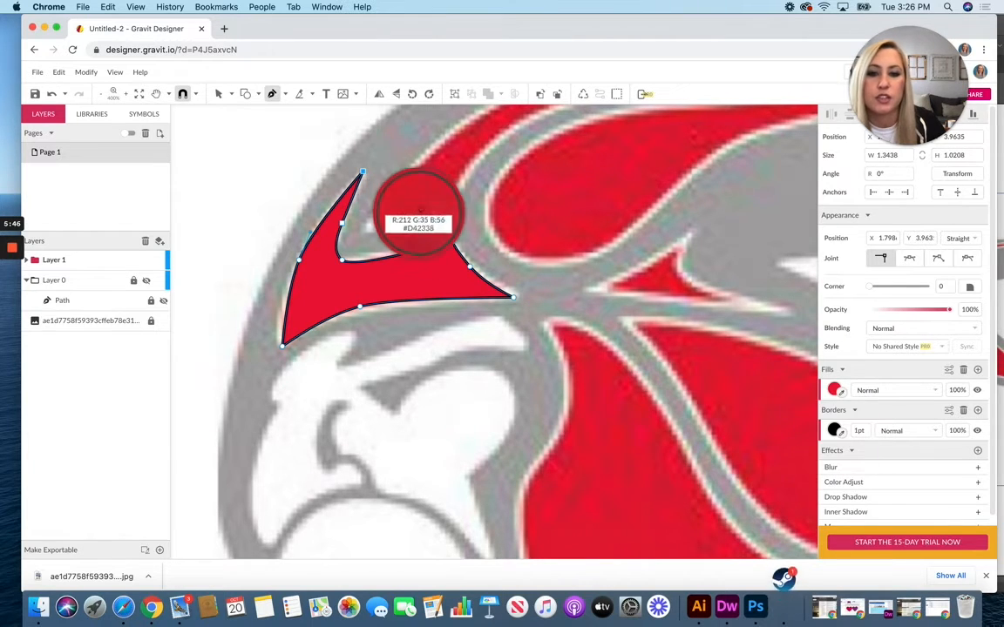
left_click(458, 426)
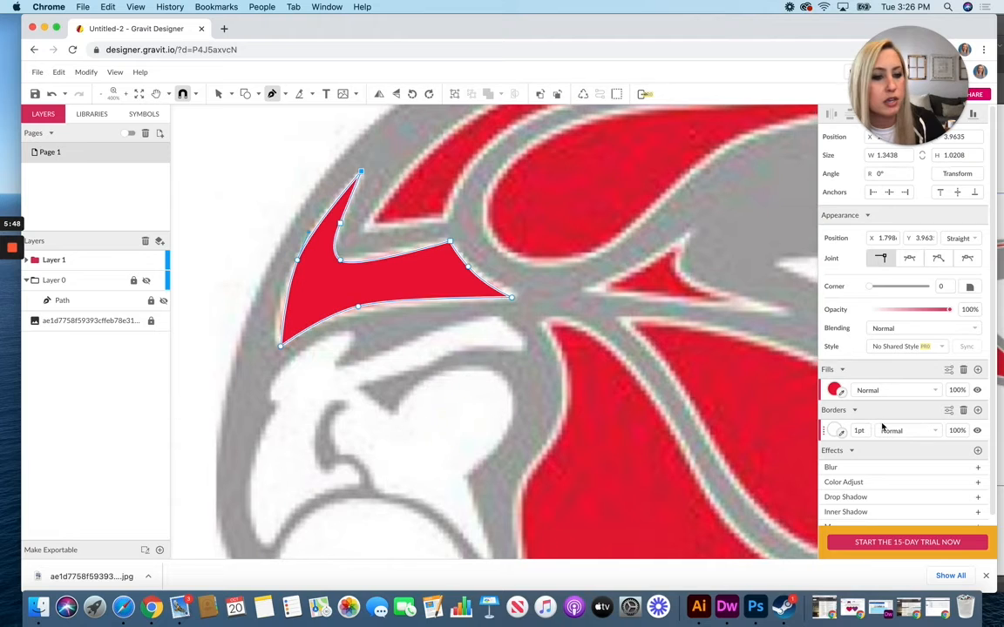
Step: Set the forehead shape's border width to 3 pt and deselect the shape
scroll(648, 373, "right", 1)
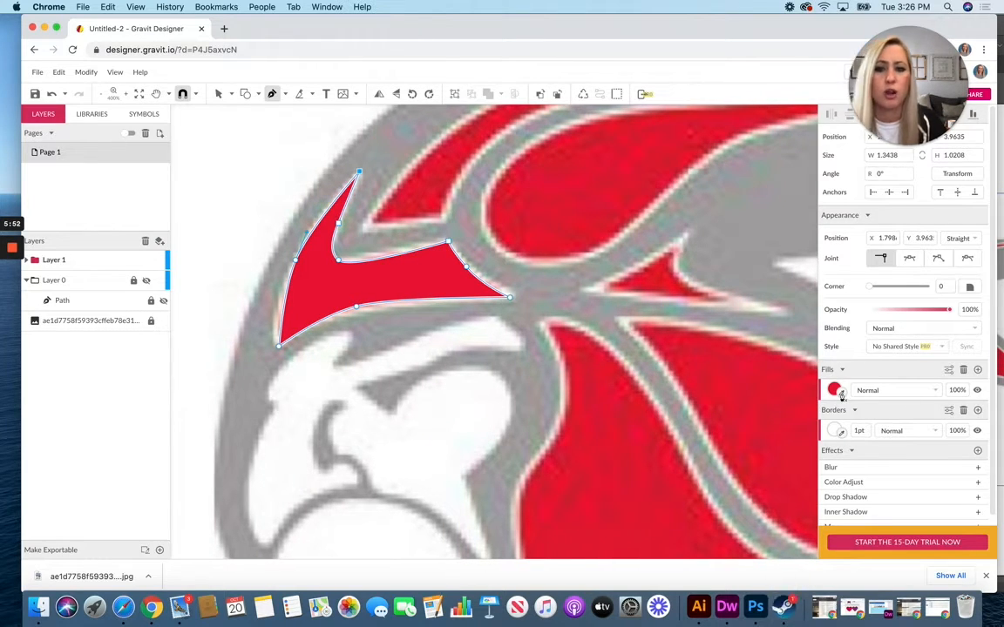
left_click(859, 430)
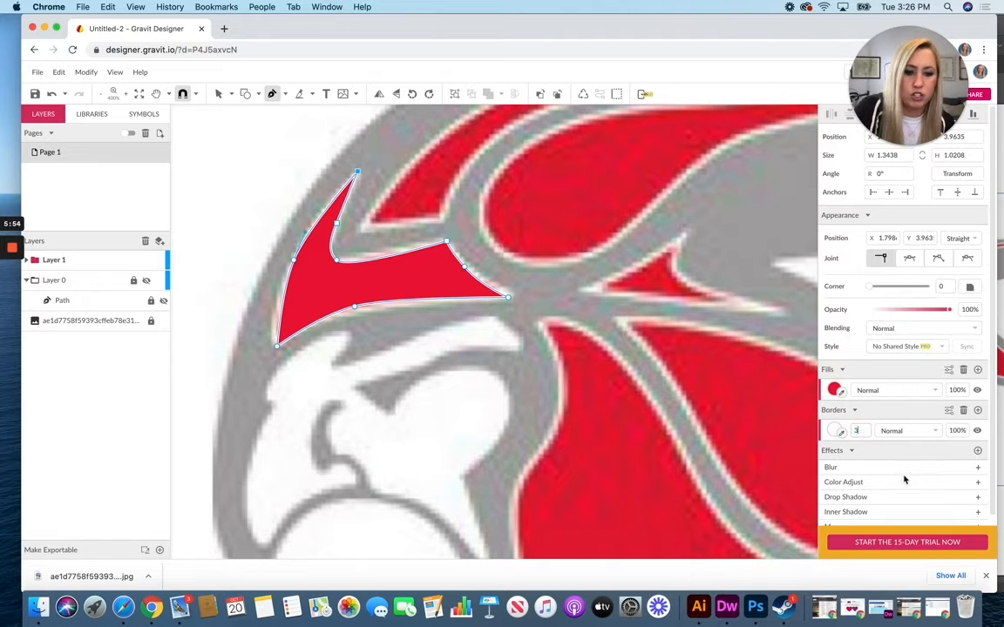
type("3")
key("Return")
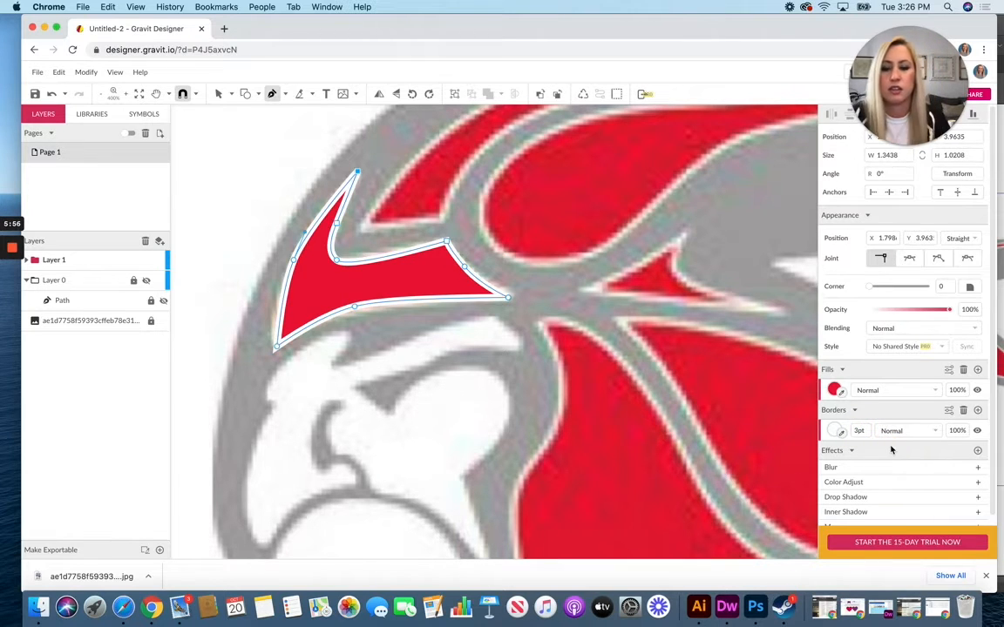
scroll(750, 419, "up", 3)
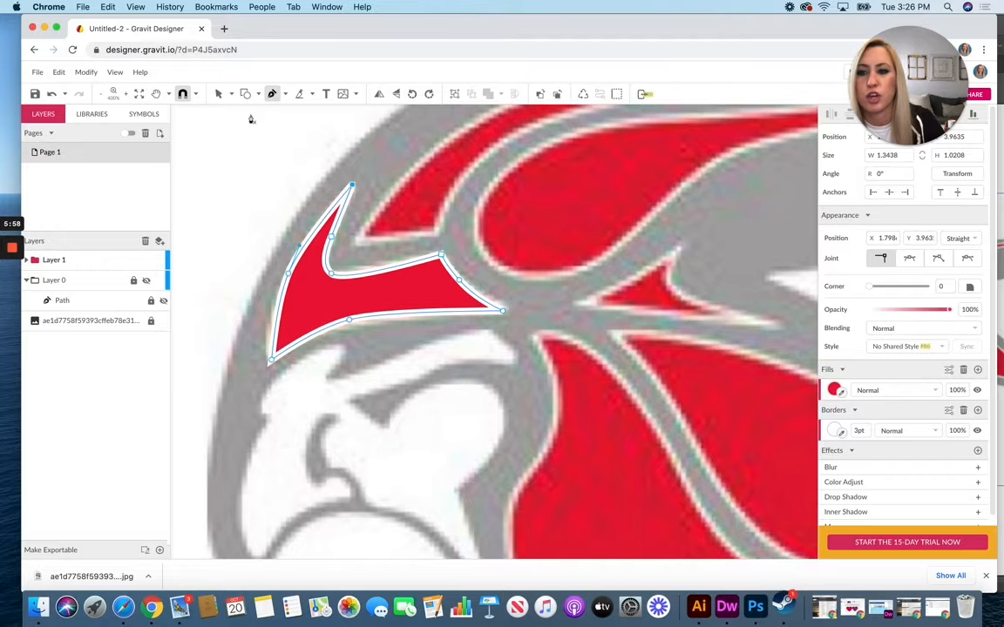
scroll(250, 119, "up", 4)
left_click(219, 93)
left_click(258, 170)
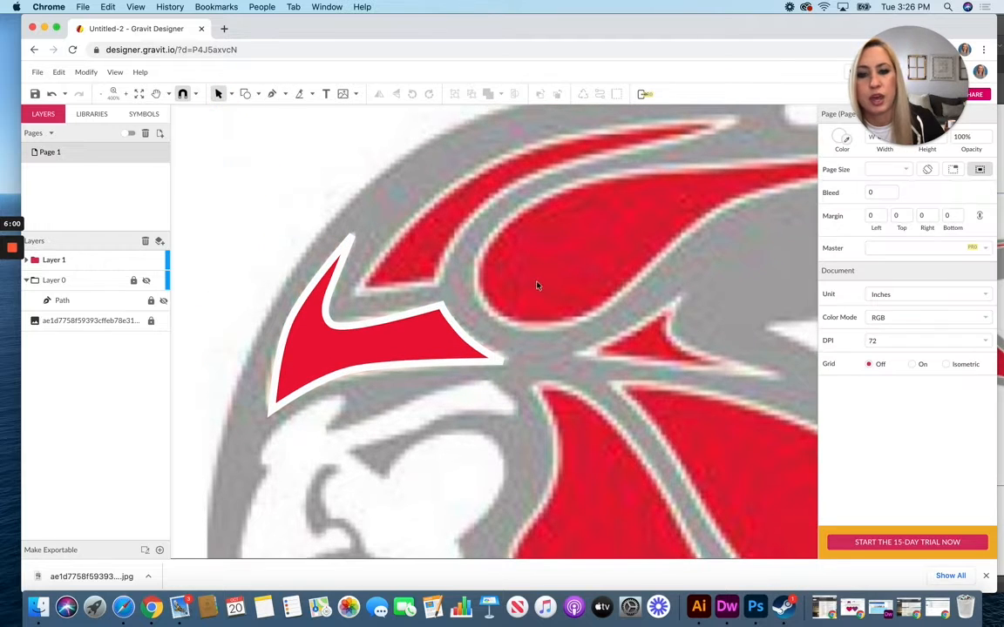
Step: Start a new Pen tool path at the white brow notch and trace the face's front edge down to its lower tip
scroll(536, 286, "down", 5)
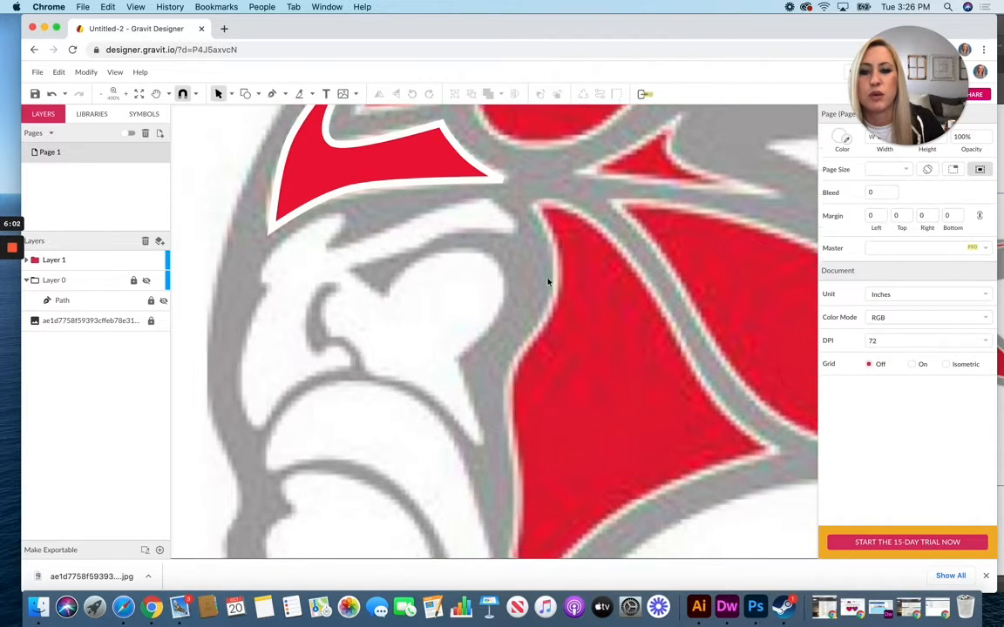
scroll(548, 281, "down", 1)
left_click(272, 93)
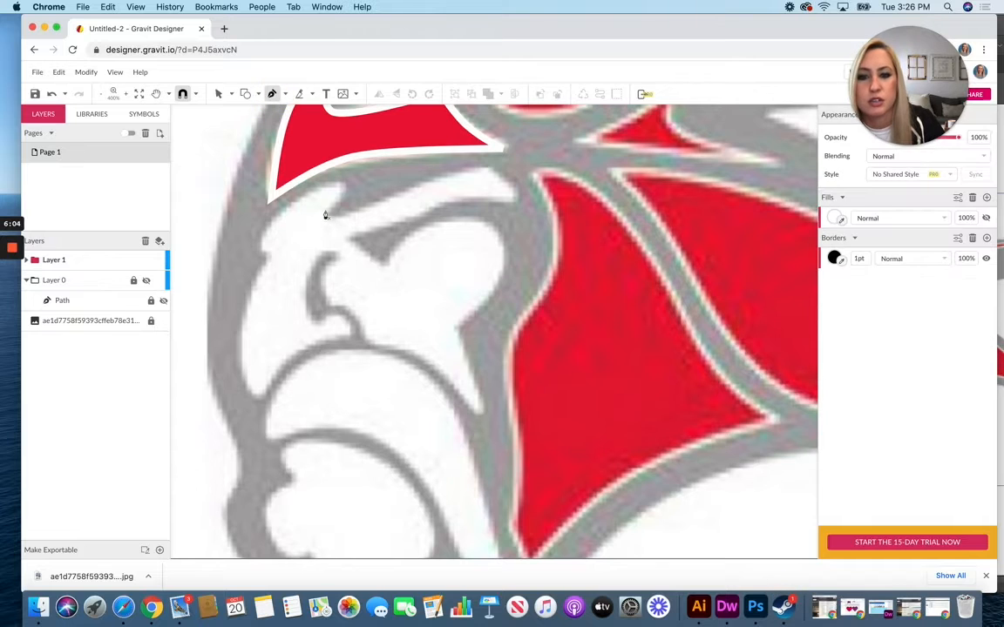
left_click(324, 220)
left_click_drag(339, 188, 326, 189)
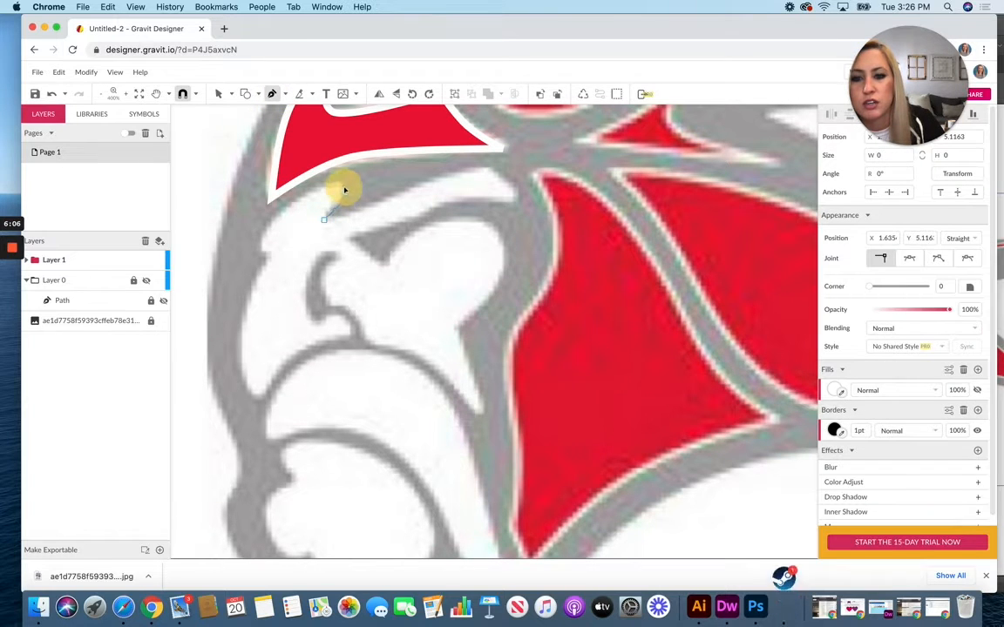
left_click_drag(268, 224, 256, 400)
left_click(263, 398)
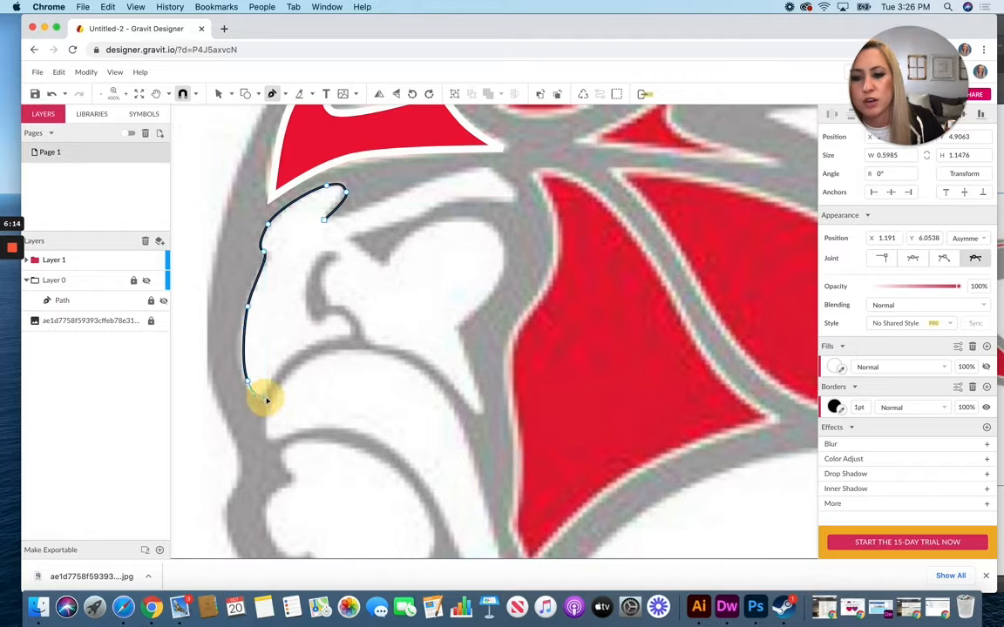
Step: Continue the face path around the nostril and above the mustache to the cheek's lower point, ending at the corner below the eye
left_click_drag(291, 358, 418, 349)
left_click_drag(452, 383, 485, 414)
left_click(480, 392)
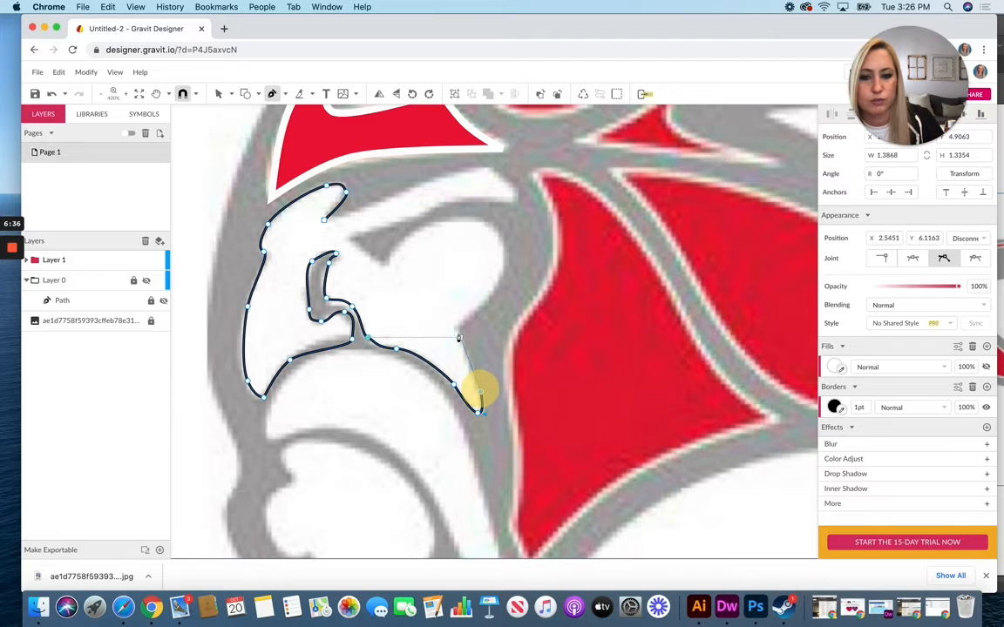
left_click(458, 331)
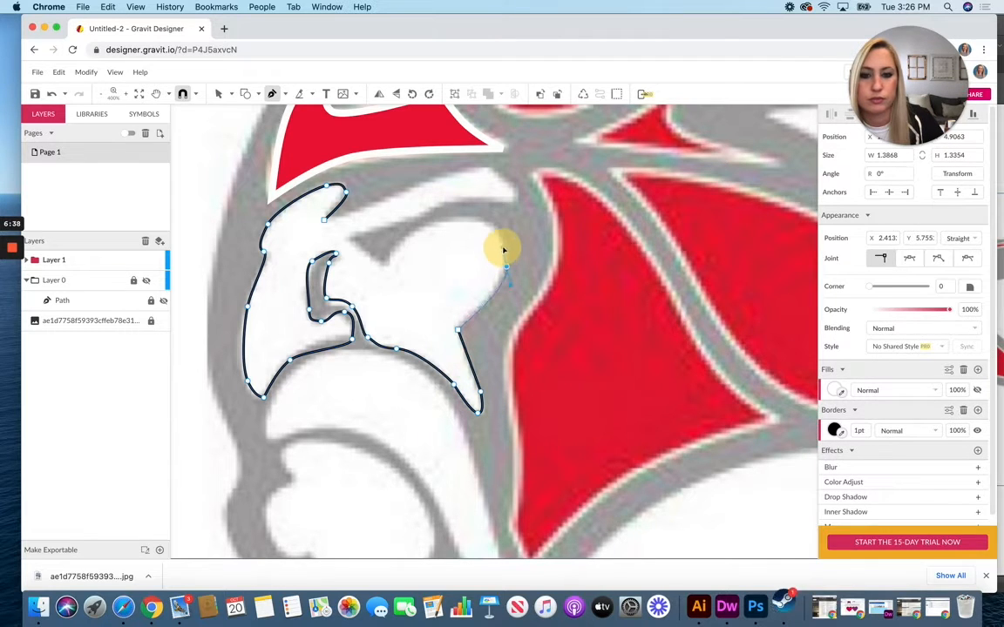
Step: Trace around the eye's edge, its inner notch and the white eyebrow, closing the face path at the brow notch
left_click_drag(502, 250, 429, 224)
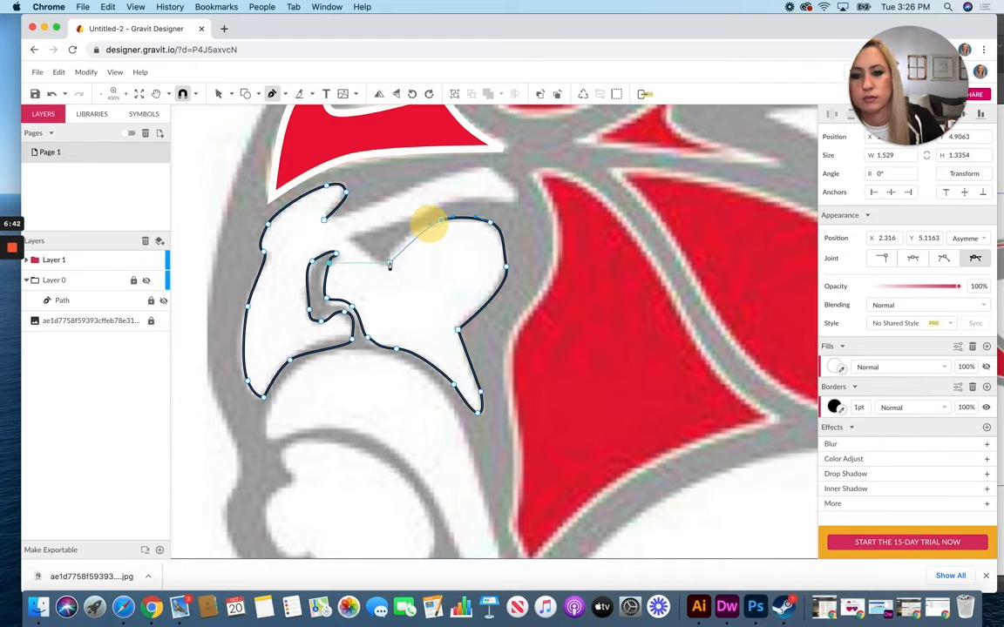
mouse_move(388, 260)
left_mouse_down()
mouse_move(386, 281)
mouse_move(374, 261)
left_mouse_up()
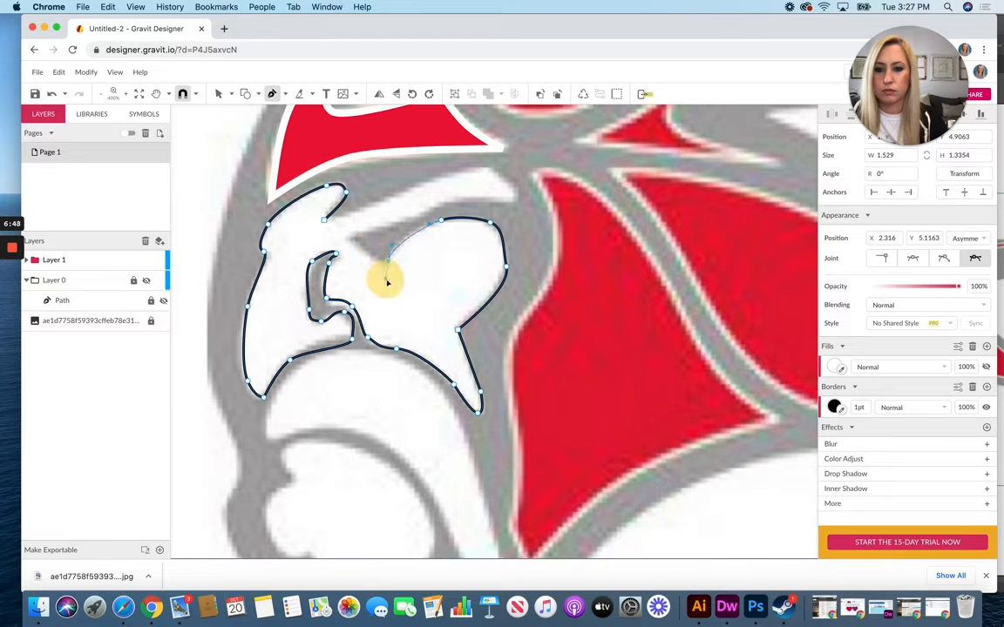
left_click(354, 241)
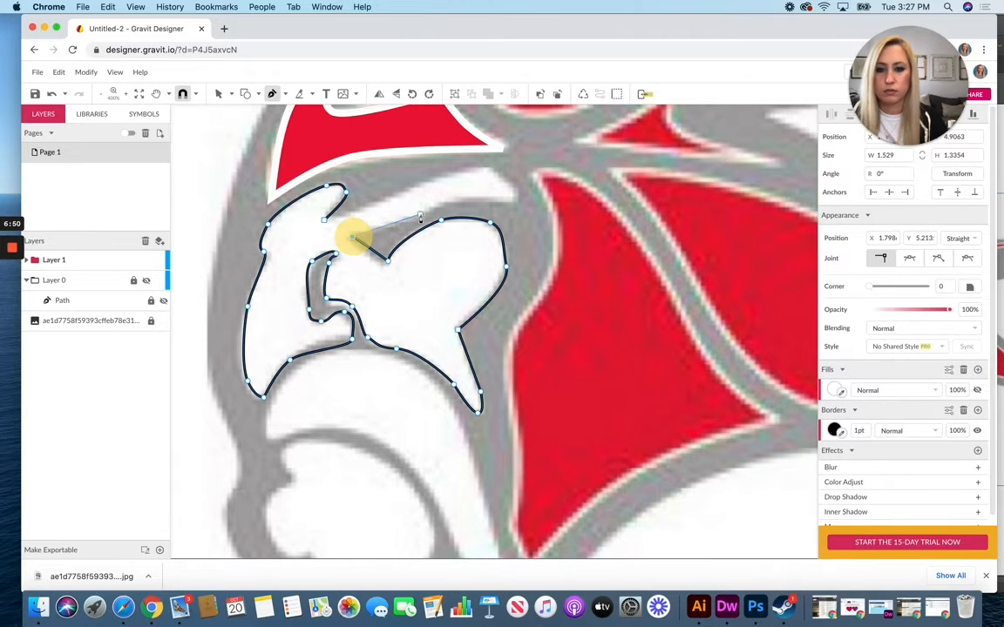
left_click_drag(441, 206, 452, 200)
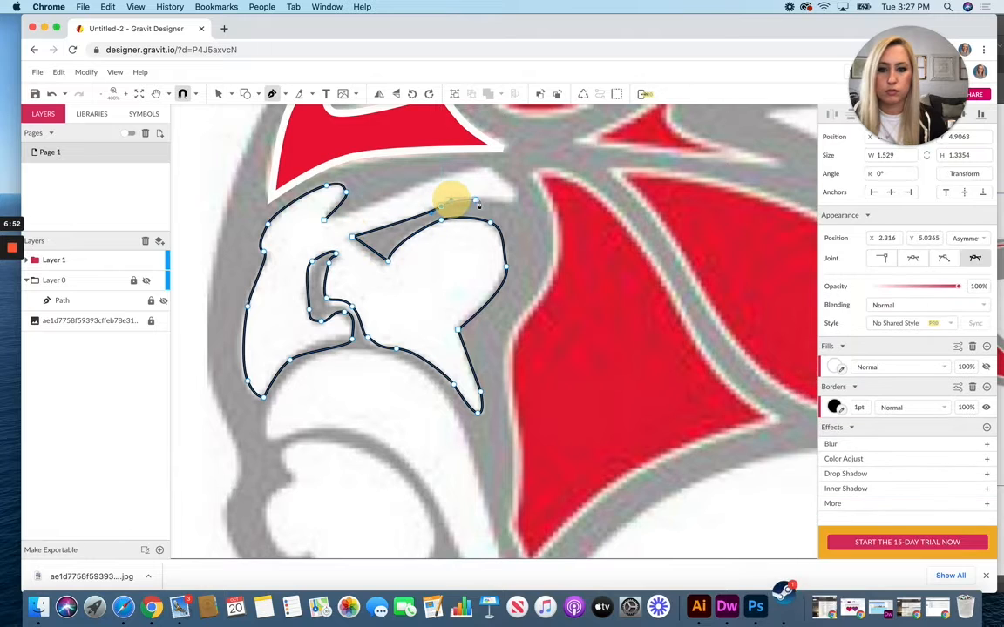
left_click(518, 203)
left_click_drag(511, 179, 405, 192)
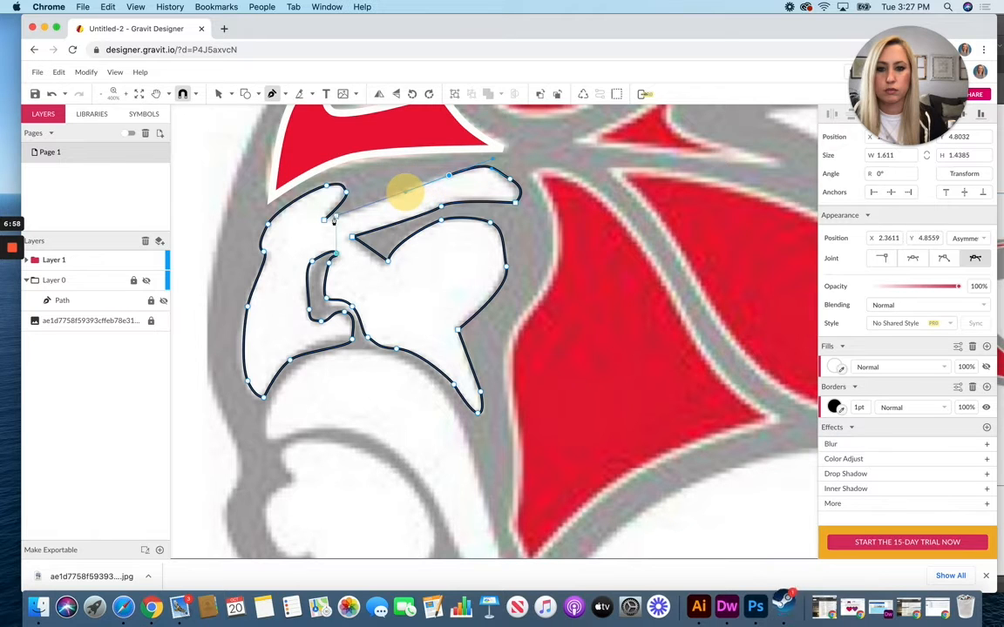
left_click(324, 222)
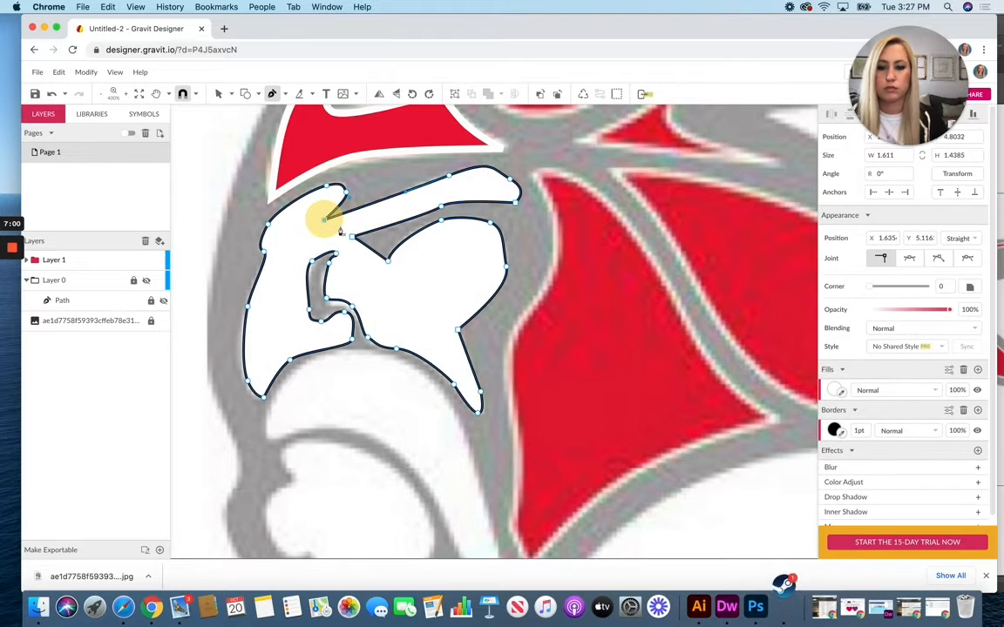
Step: Hide the closed face shape's border and deselect the shape
left_click(977, 431)
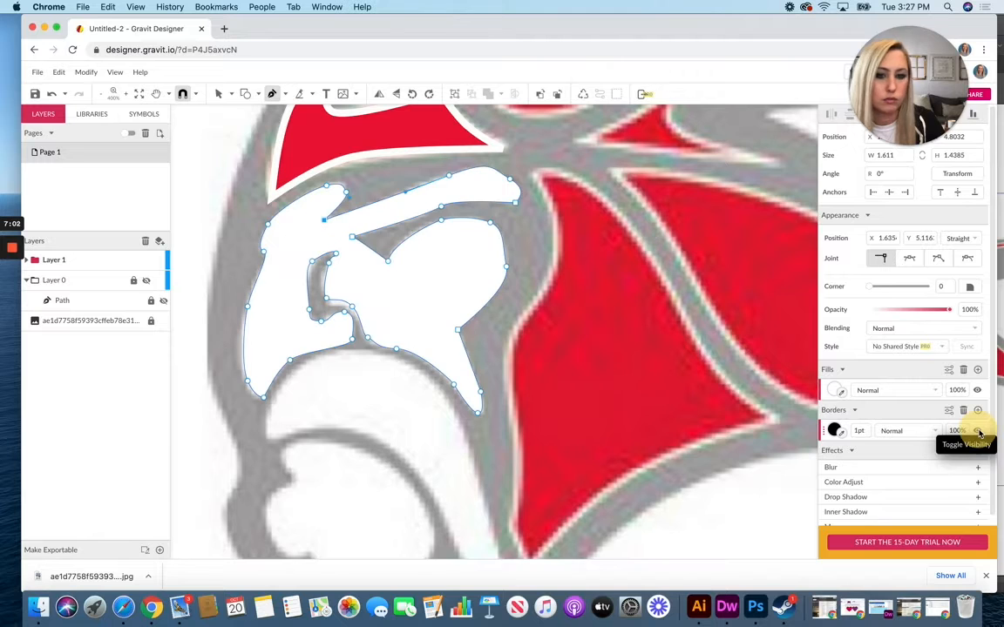
scroll(466, 303, "up", 1)
left_click(224, 231)
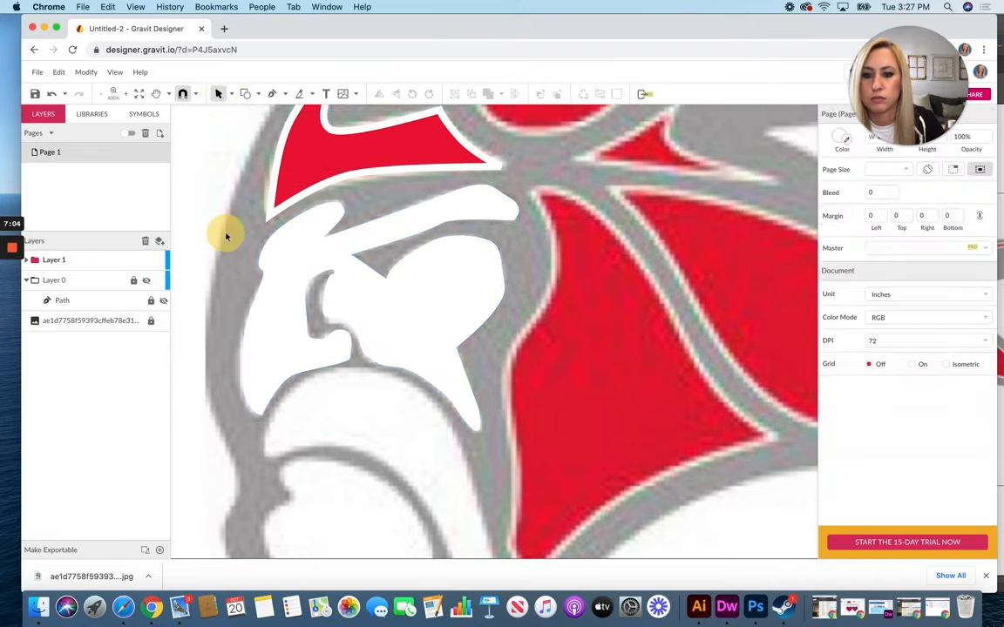
Step: Subselect the face shape and adjust the curve handle near the nostril to fit the reference, ending with the shape deselected
scroll(224, 231, "down", 5)
left_click(354, 260)
left_click(231, 94)
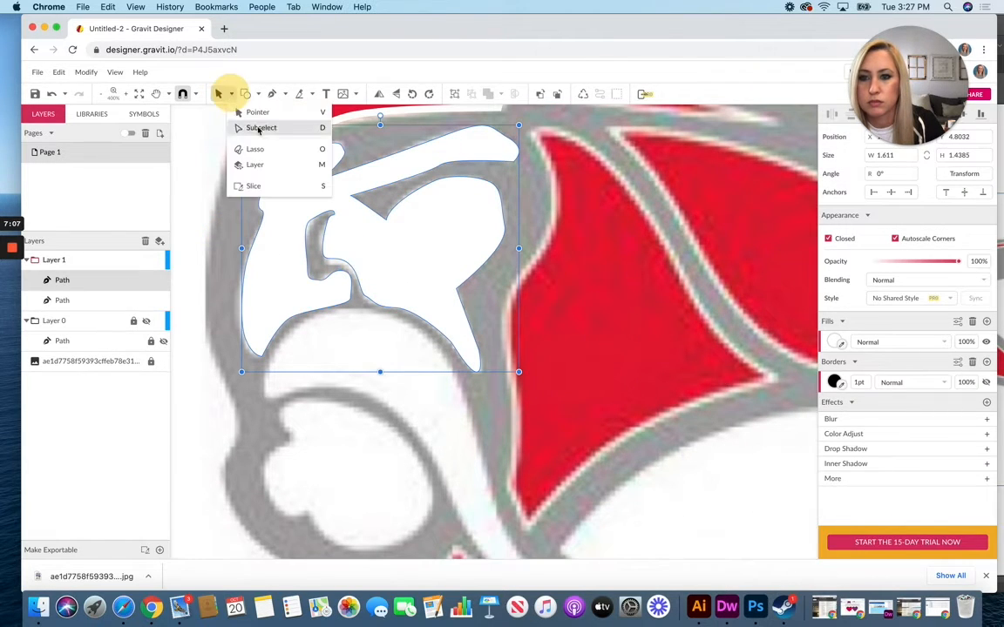
left_click(258, 128)
left_click(329, 263)
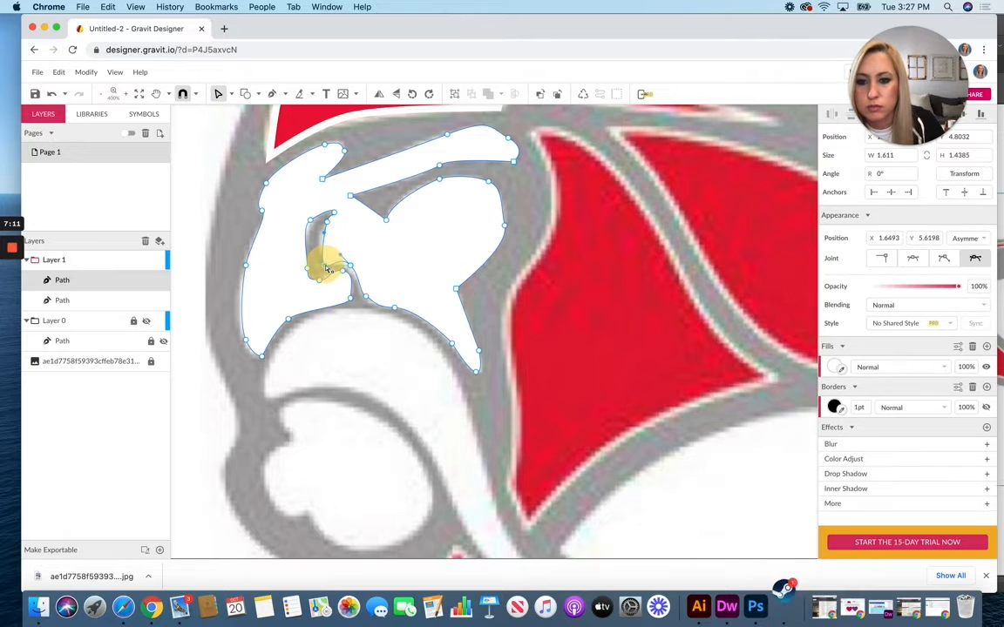
left_click_drag(340, 256, 342, 262)
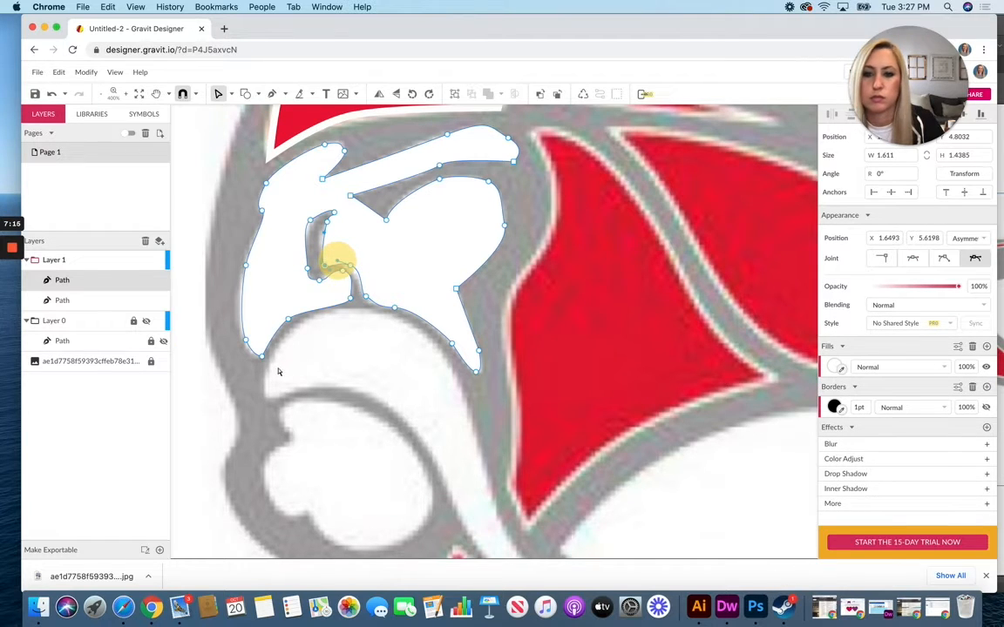
left_click(239, 381)
Step: Start a new Pen tool path at the mustache's front corner and trace its upper edge down toward the tip
scroll(240, 381, "down", 3)
left_click(272, 93)
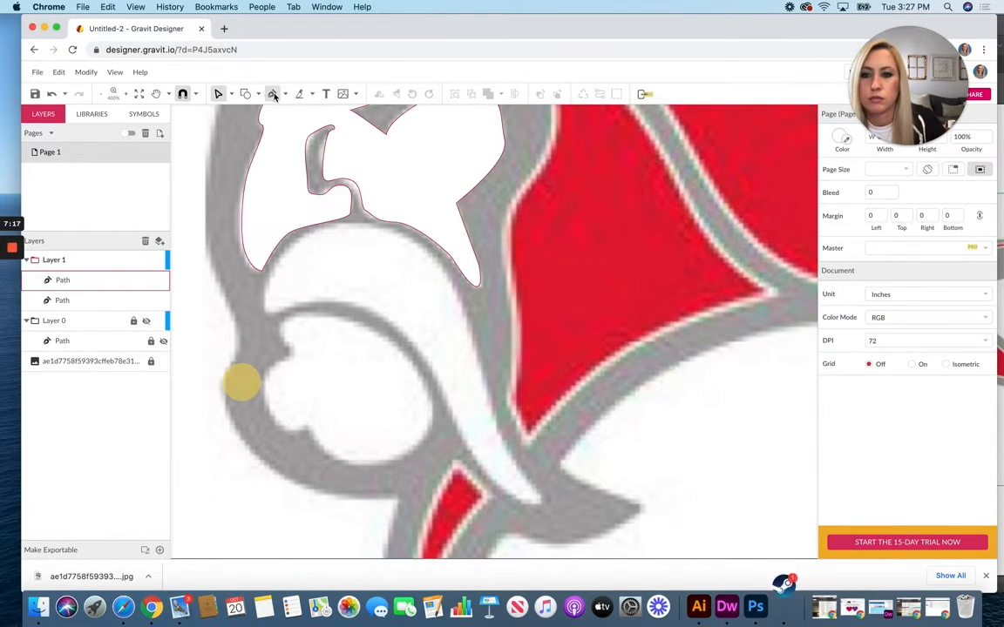
left_click(272, 312)
left_click_drag(264, 297, 267, 285)
left_click_drag(302, 242, 321, 230)
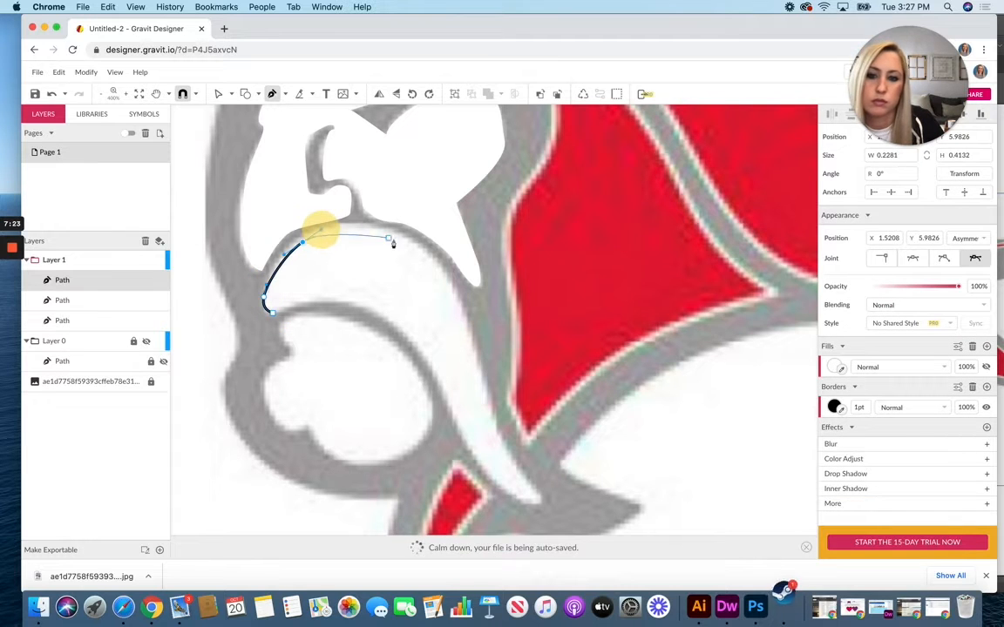
left_click_drag(403, 241, 443, 272)
left_click_drag(475, 352, 488, 416)
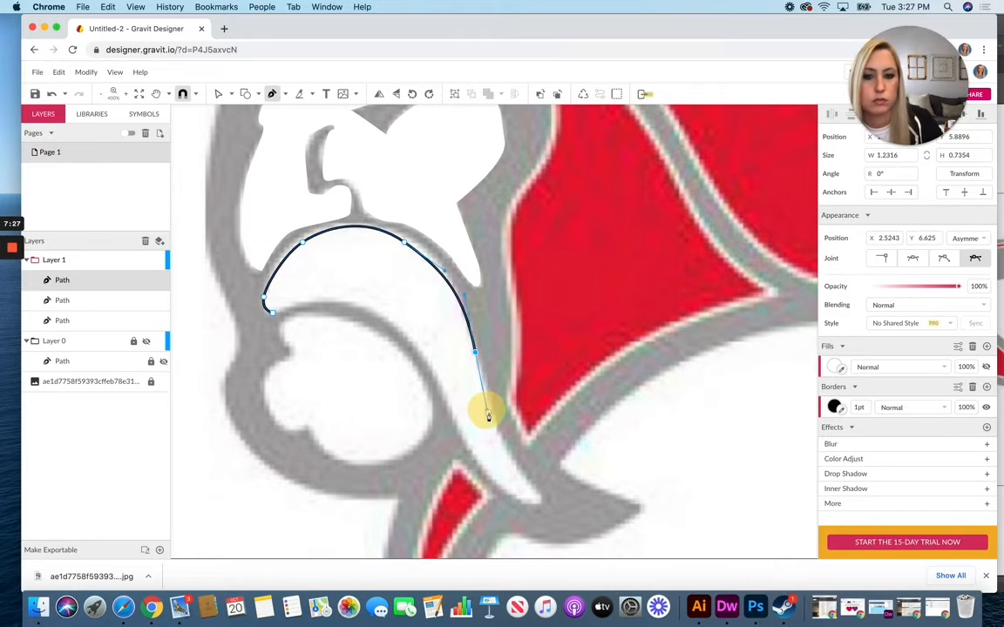
Step: Trace the mustache's tip and underside to close the path, and hide the shape's border
left_click_drag(522, 480, 493, 483)
left_click_drag(411, 340, 312, 305)
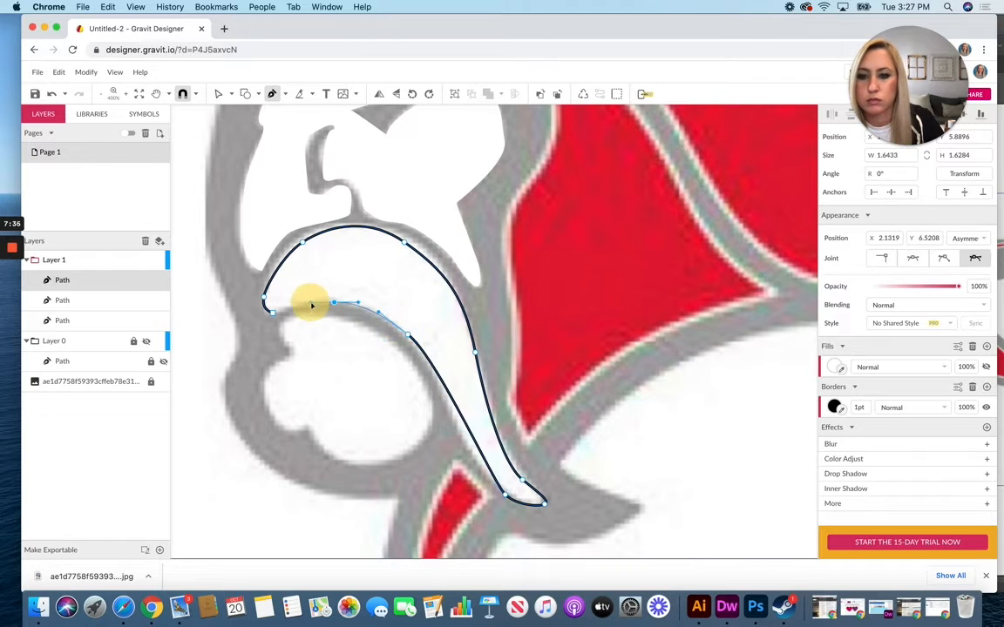
left_click(272, 312)
scroll(270, 312, "right", 2)
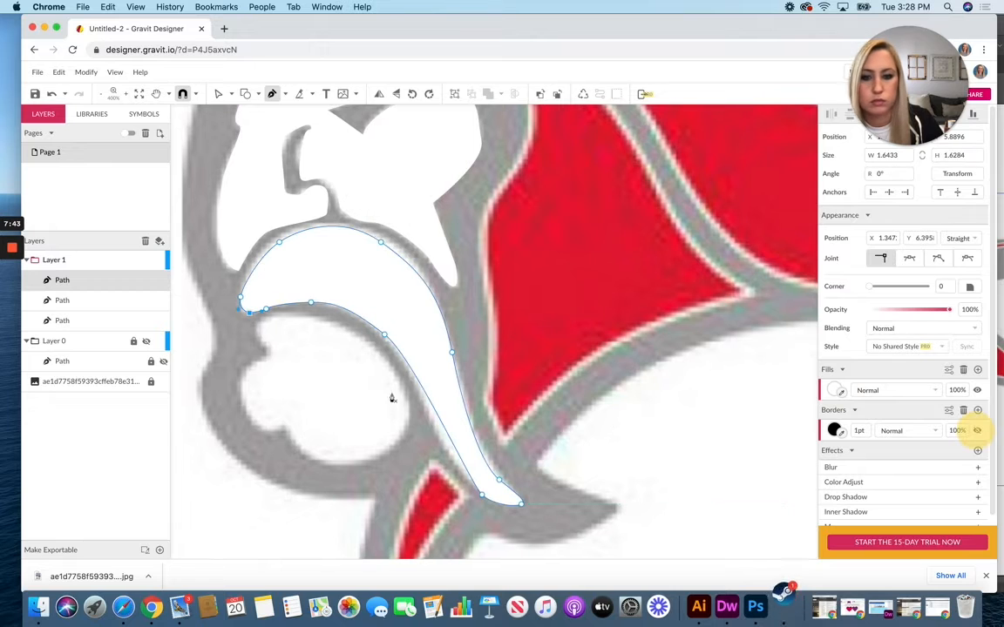
Step: Trace the white chin shape below the mustache as a closed, borderless white path and deselect it
scroll(392, 399, "down", 2)
left_click(258, 300)
left_click(262, 310)
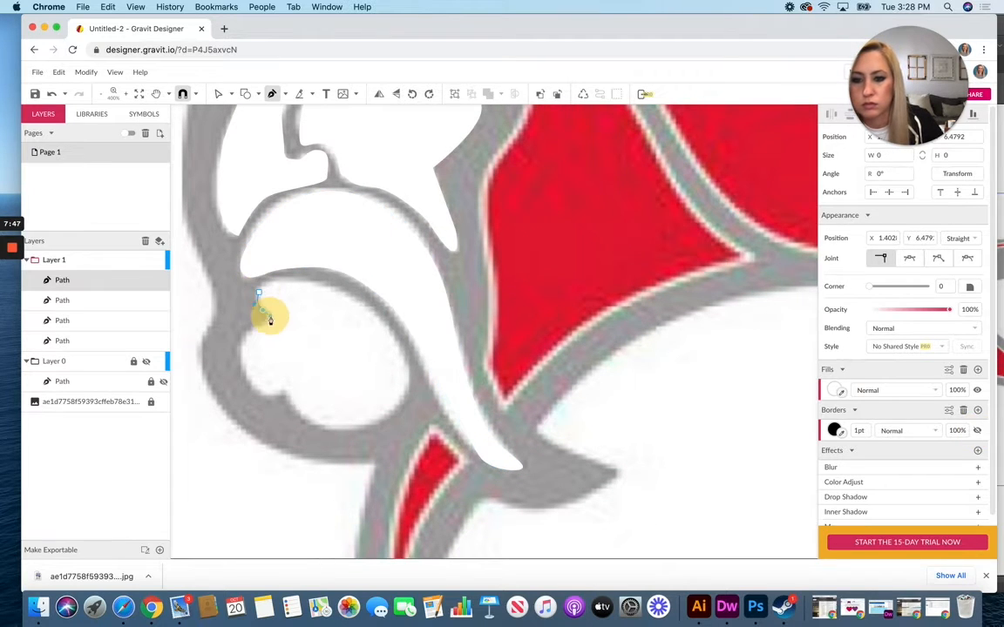
left_click(270, 315)
left_click_drag(253, 331, 331, 424)
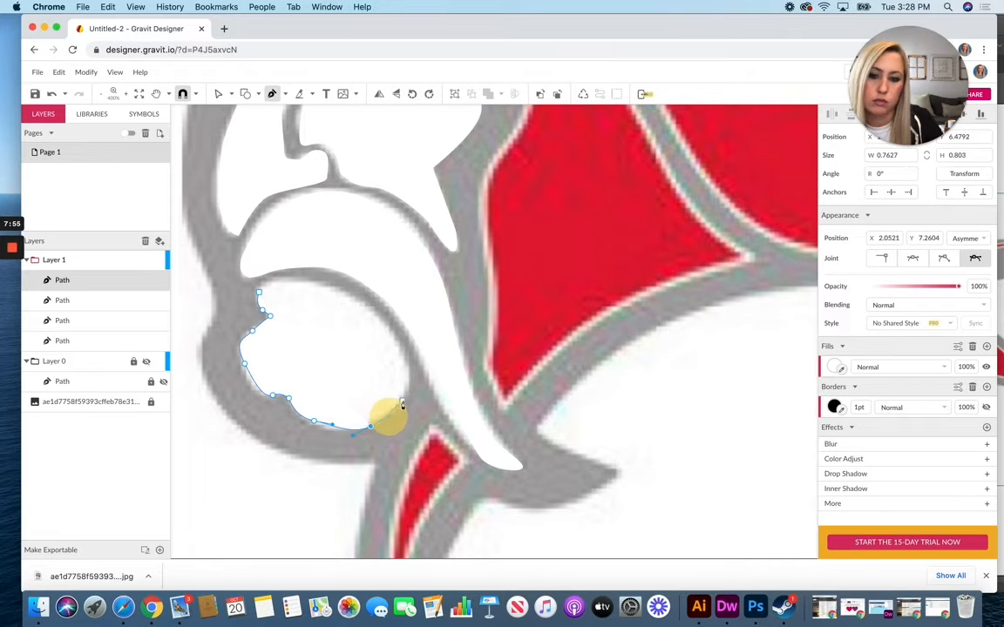
left_click(402, 400)
left_click_drag(382, 319, 254, 301)
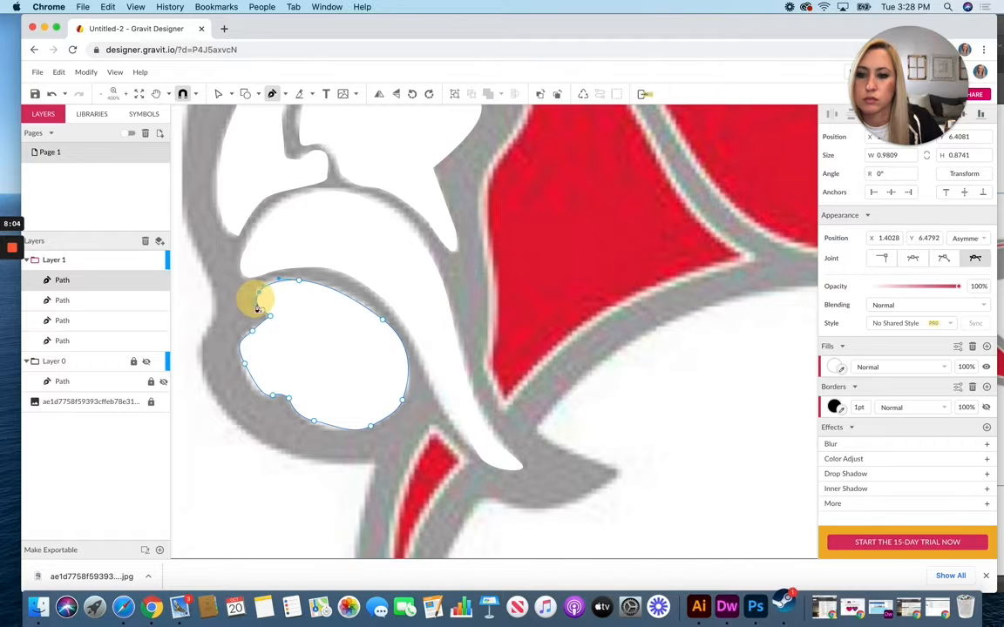
scroll(257, 305, "up", 1)
left_click(217, 93)
left_click(215, 232)
Step: Trace the narrow red sliver below the mustache tip with the Pen tool and close the path
scroll(560, 336, "down", 4)
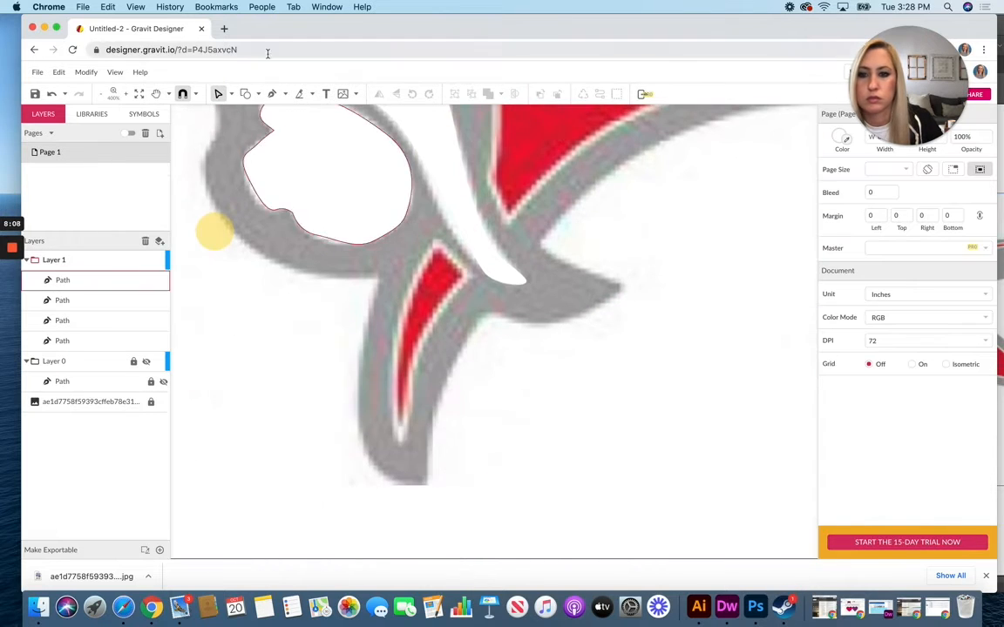
left_click(273, 93)
left_click(436, 250)
left_click(472, 281)
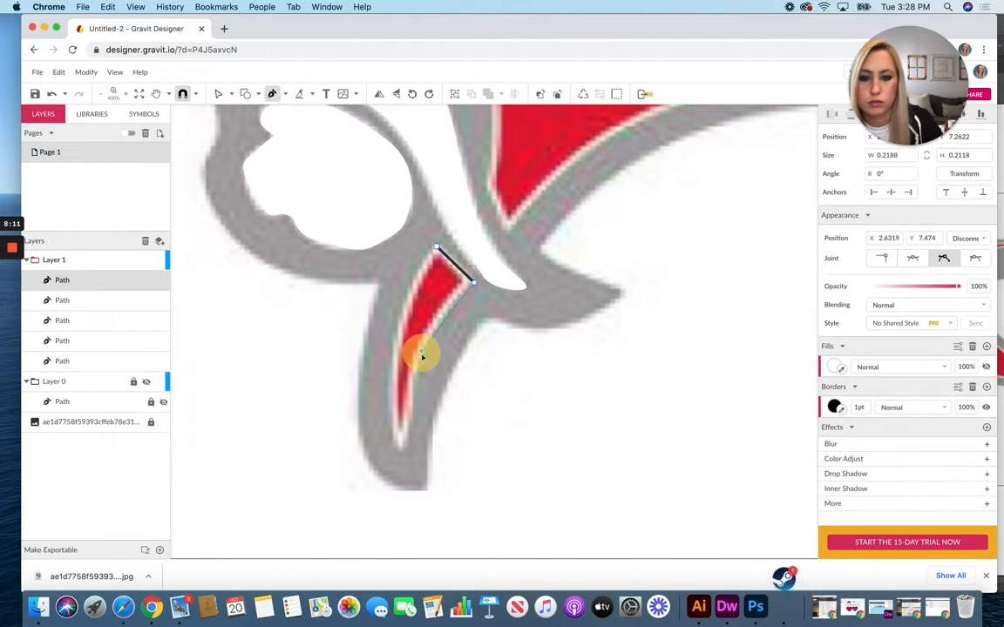
left_click(421, 351)
left_click(401, 447)
left_click_drag(402, 315, 409, 291)
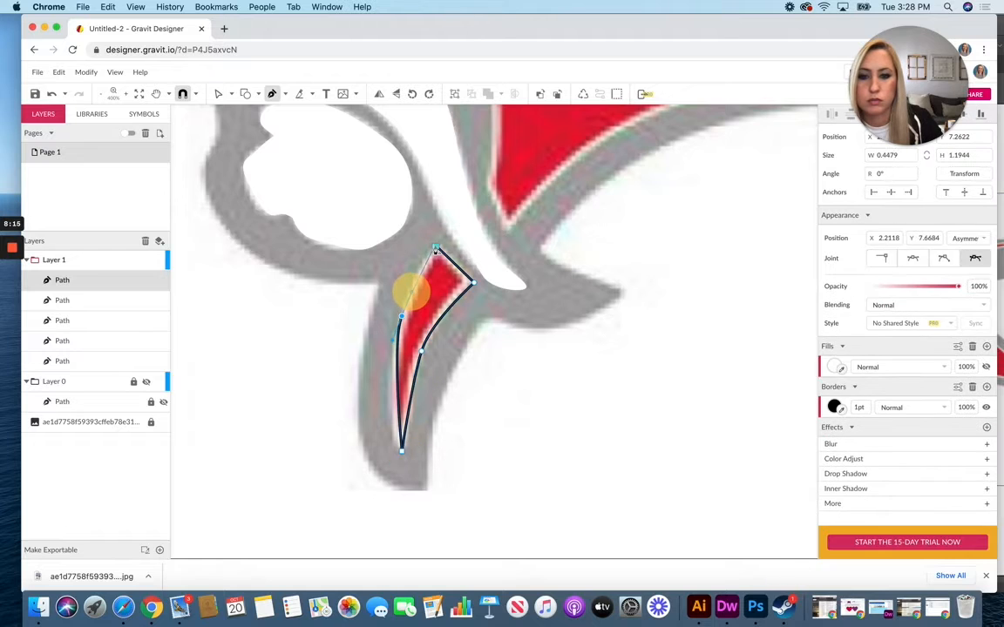
left_click(435, 250)
Step: Fill the red sliver with the red sampled from the reference image and color its border with the sampled white
scroll(767, 329, "up", 1)
scroll(767, 329, "right", 1)
left_click(842, 392)
left_click(537, 144)
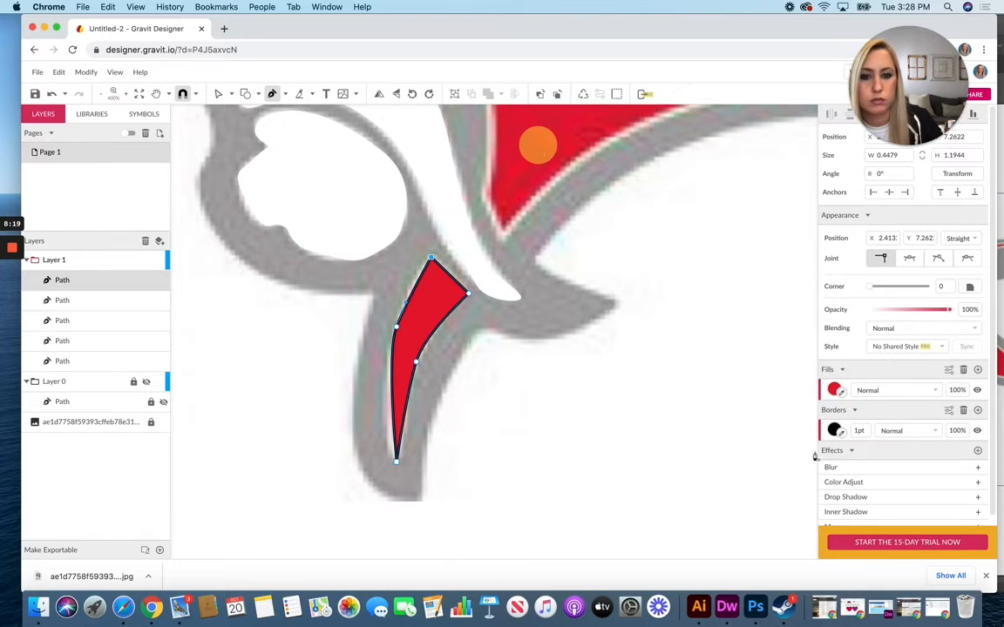
scroll(813, 457, "right", 1)
left_click(841, 433)
left_click(435, 216)
Step: Set the red sliver's border width to 3 pt
left_click(858, 430)
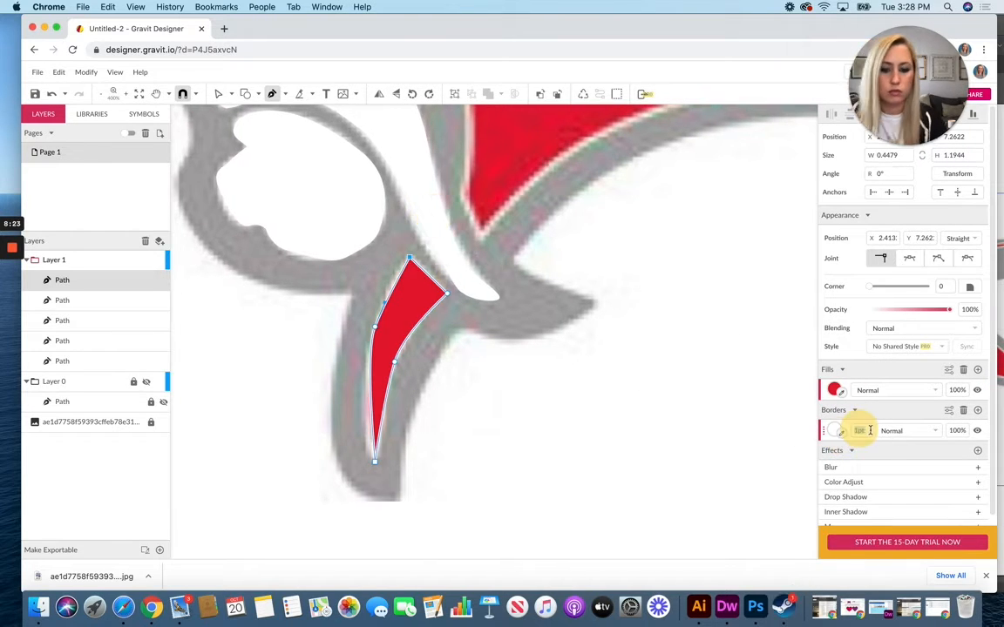
type("3")
left_click(926, 457)
Step: Start a new Pen tool path at the top of the large red shape behind the face and trace its curve to the rear corner
scroll(654, 301, "up", 6)
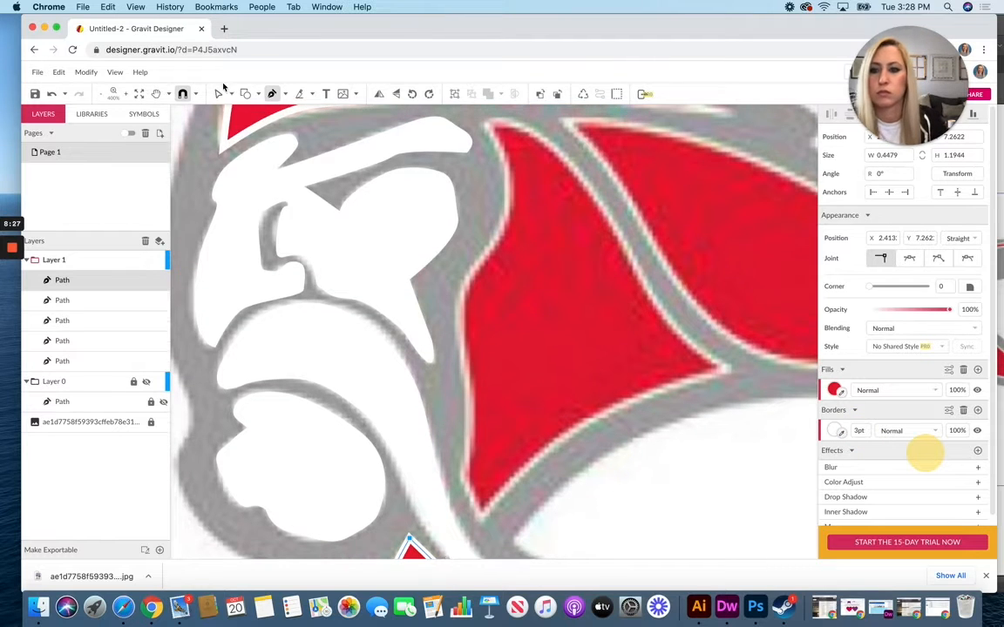
left_click(274, 92)
left_click(490, 126)
left_click(272, 93)
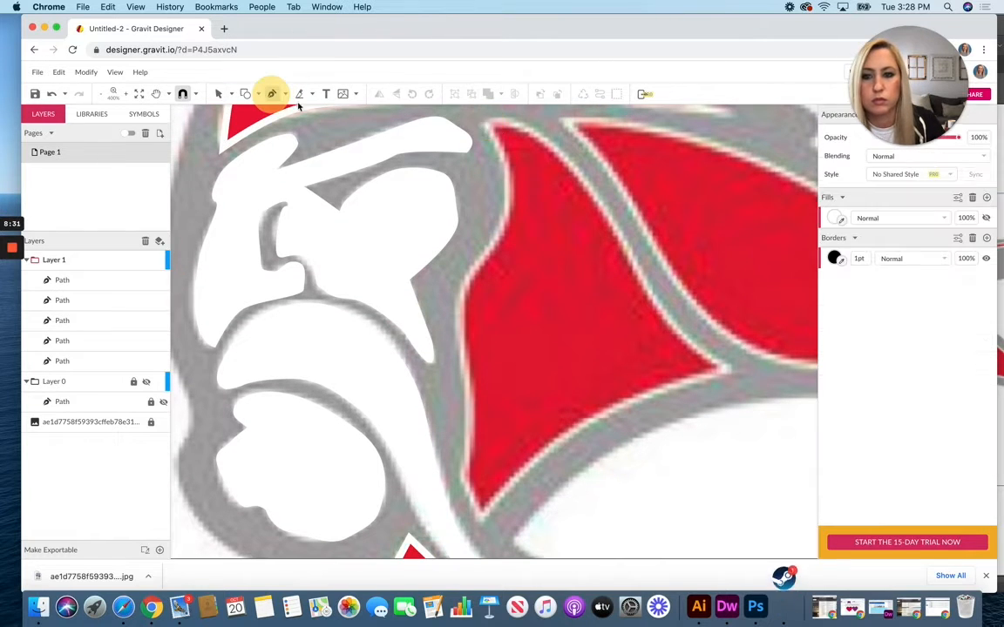
scroll(484, 139, "up", 1)
left_click(487, 142)
left_click(488, 138)
left_click_drag(570, 183, 610, 235)
left_click_drag(646, 315, 668, 338)
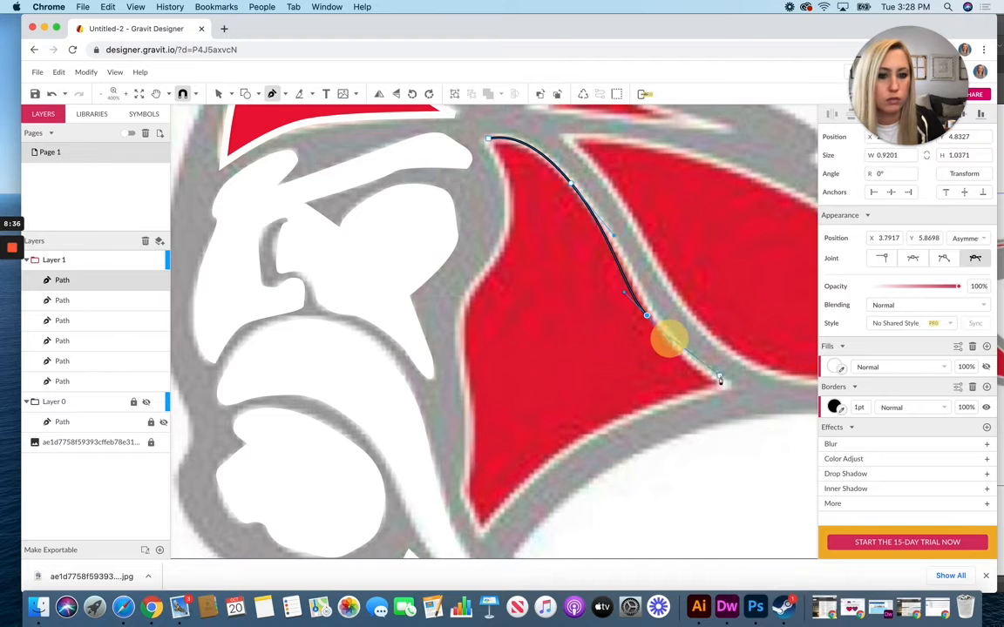
left_click(730, 383)
Step: Continue along the large red shape's lower edge to its bottom tip and up its front edge, closing the path
left_click_drag(588, 438, 562, 463)
scroll(561, 463, "down", 2)
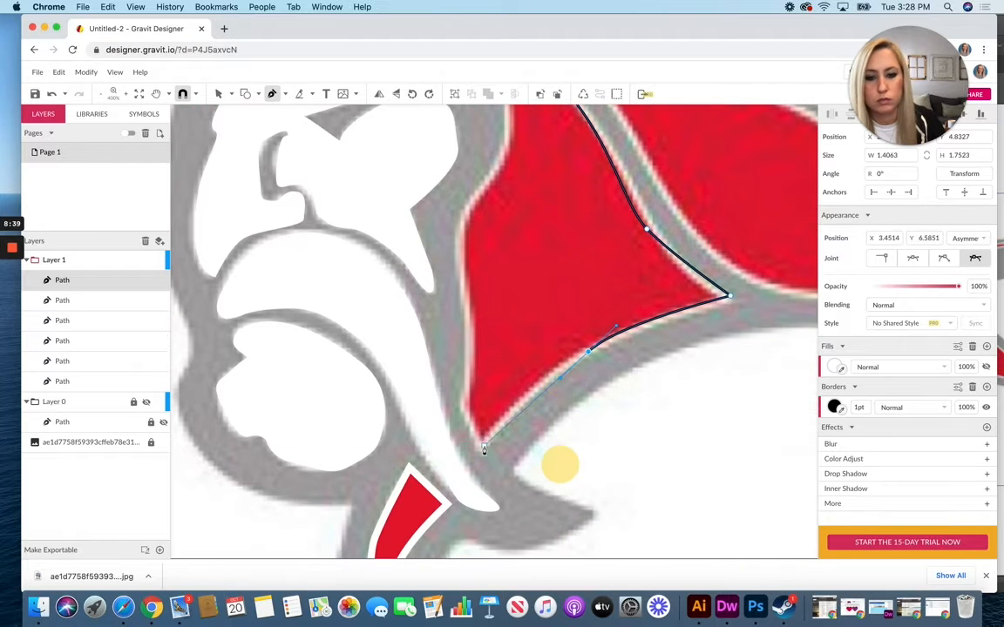
left_click(484, 446)
left_click(467, 408)
left_click_drag(469, 311, 461, 275)
left_click_drag(477, 196, 501, 169)
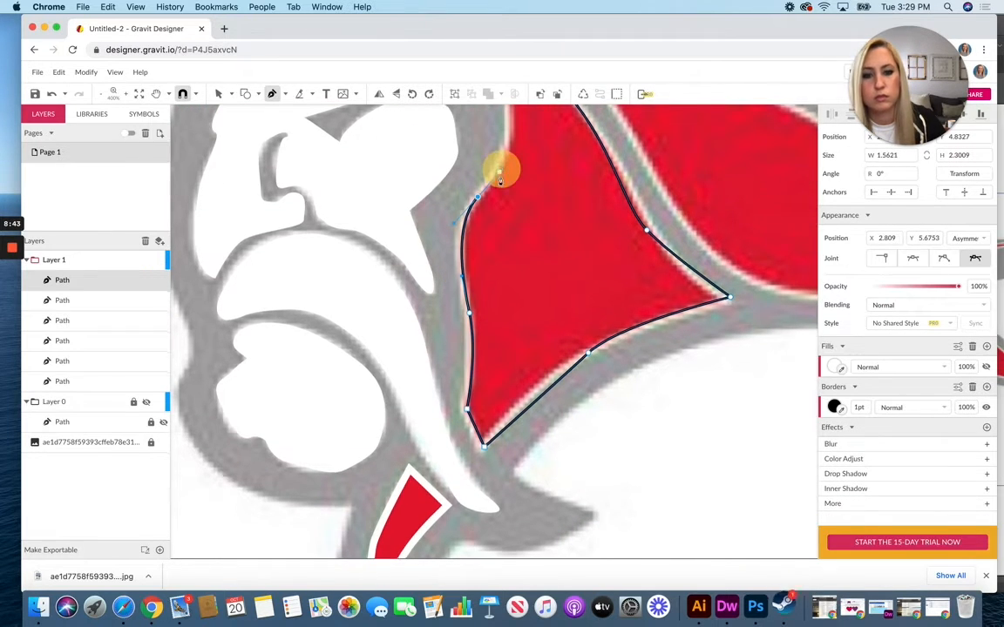
scroll(504, 171, "up", 2)
left_click(488, 151)
Step: Fill the large shape behind the face with the sampled red and give it a white border 3 pt wide
scroll(488, 150, "up", 1)
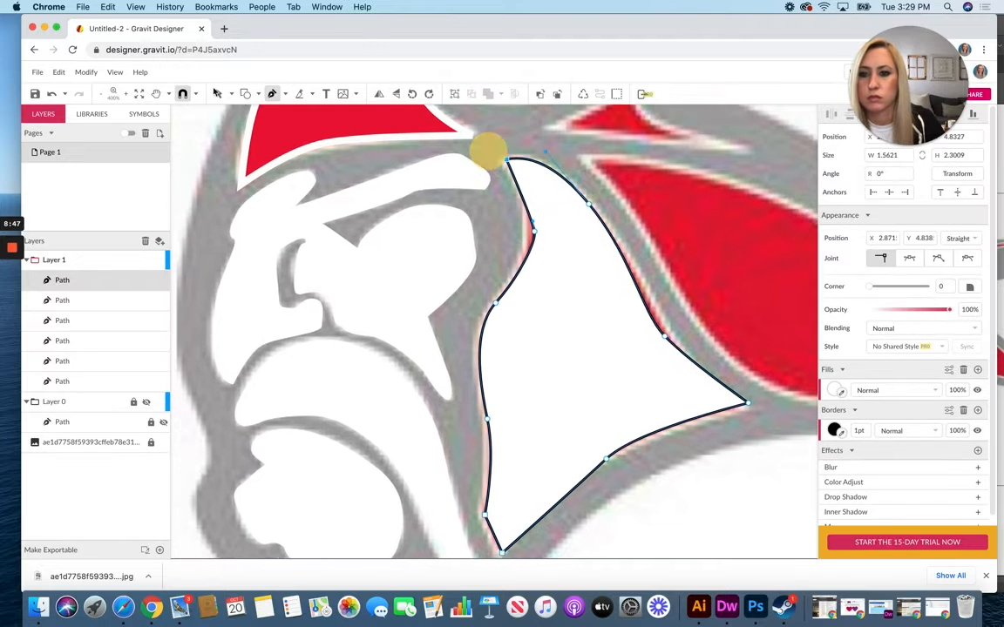
left_click(841, 434)
left_click(757, 294)
scroll(757, 300, "right", 1)
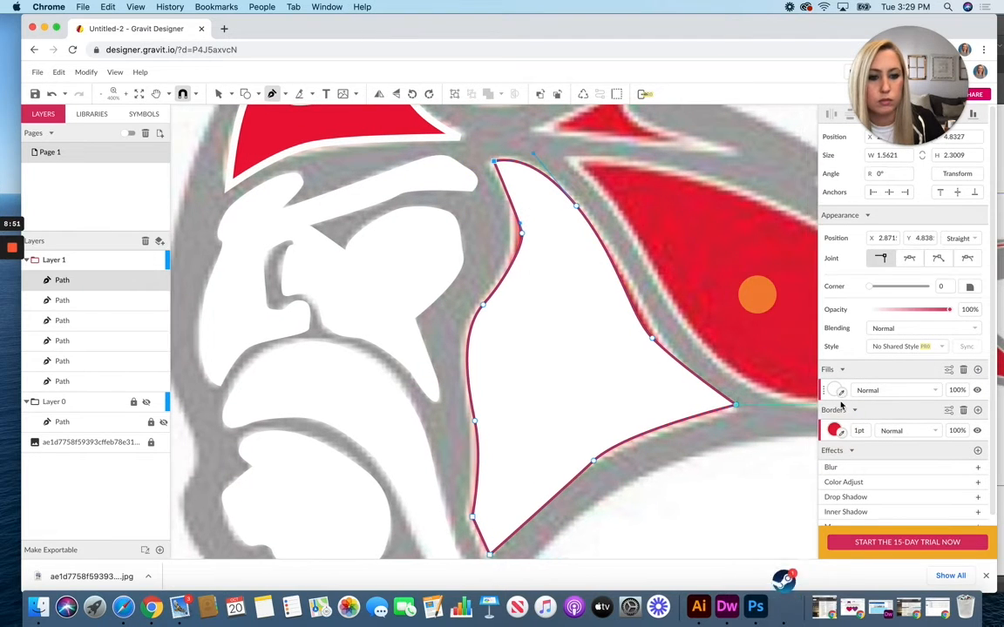
left_click(841, 433)
scroll(717, 511, "right", 2)
left_click(744, 307)
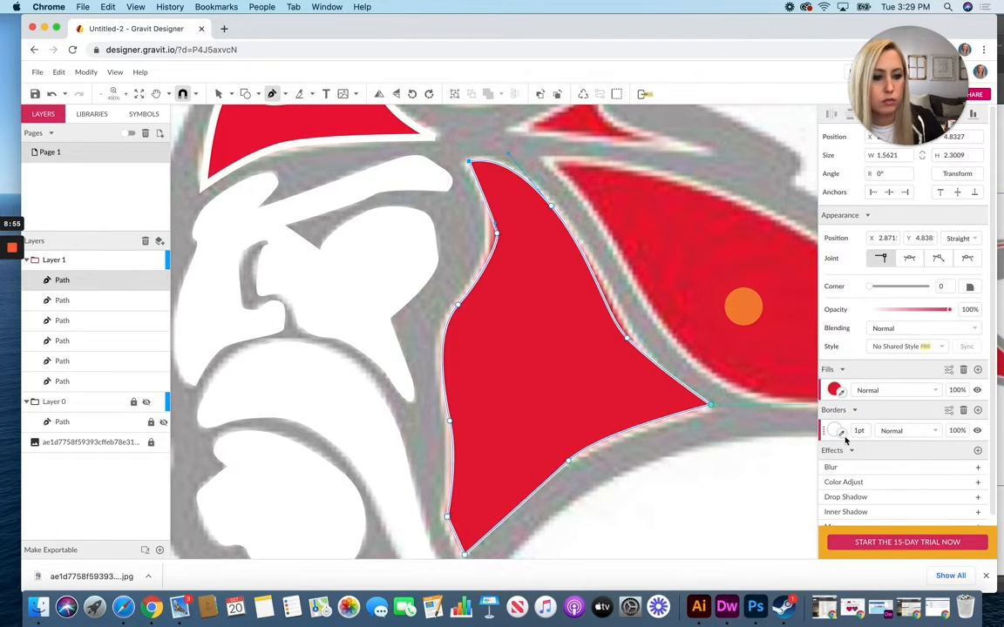
scroll(561, 345, "up", 5)
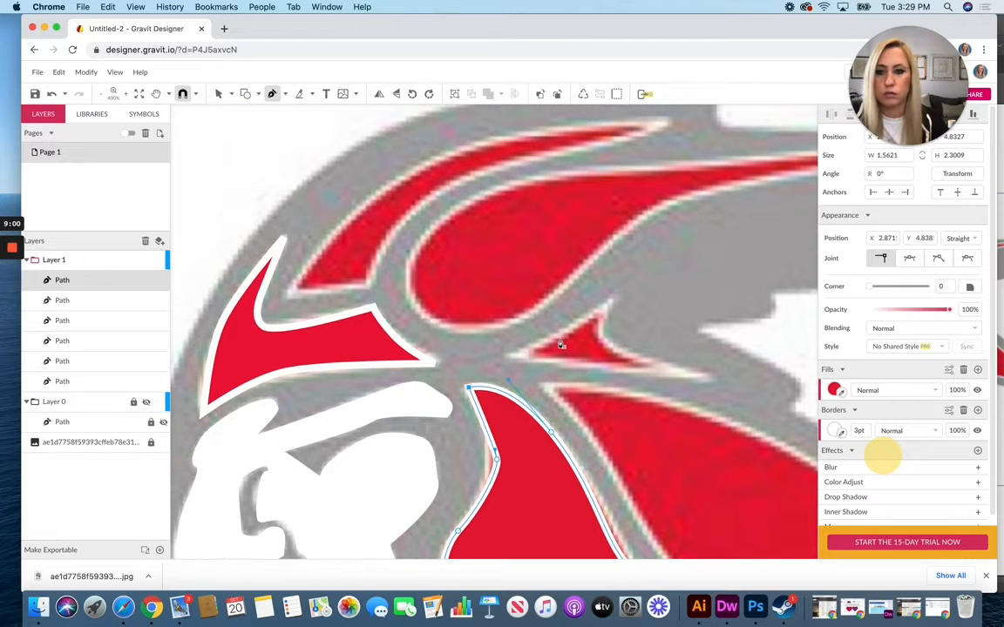
Step: Trace the small red pointed shape above the large one as a closed path with red fill and 3 pt white border
left_click(507, 356)
left_click(615, 300)
left_click(607, 338)
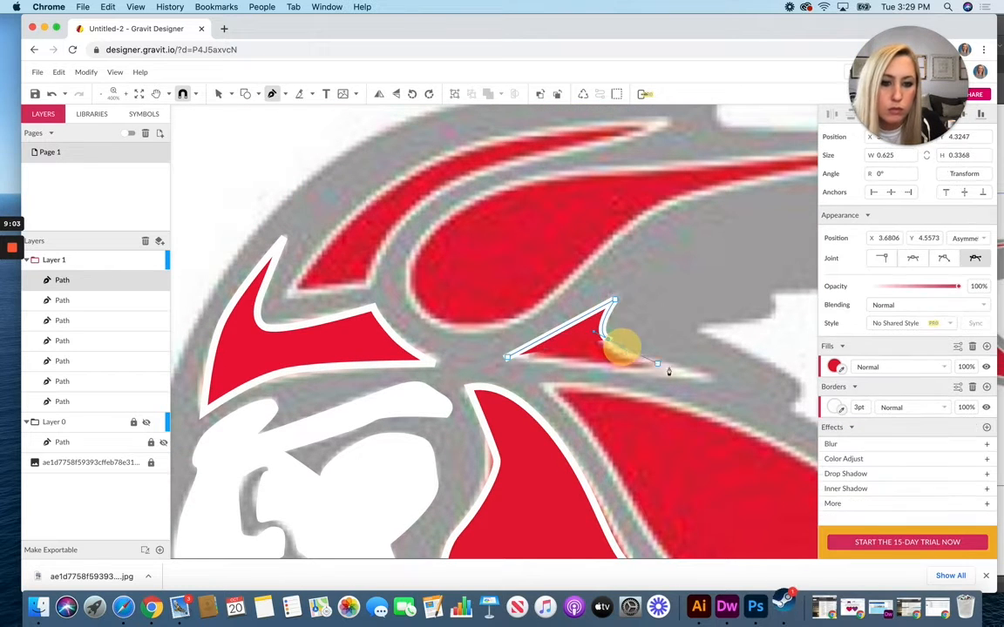
left_click(712, 374)
left_click(508, 357)
left_click(217, 93)
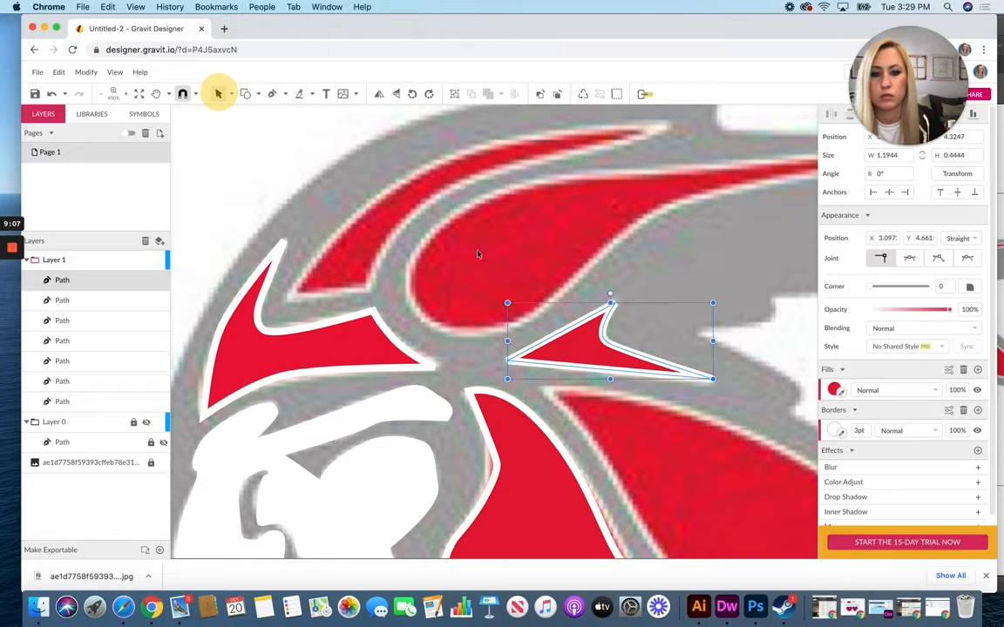
Step: Trace the narrow red stripe along the top of the helmet with the Pen tool as a closed path
left_click(475, 244)
scroll(475, 245, "up", 2)
left_click(272, 94)
left_click(292, 392)
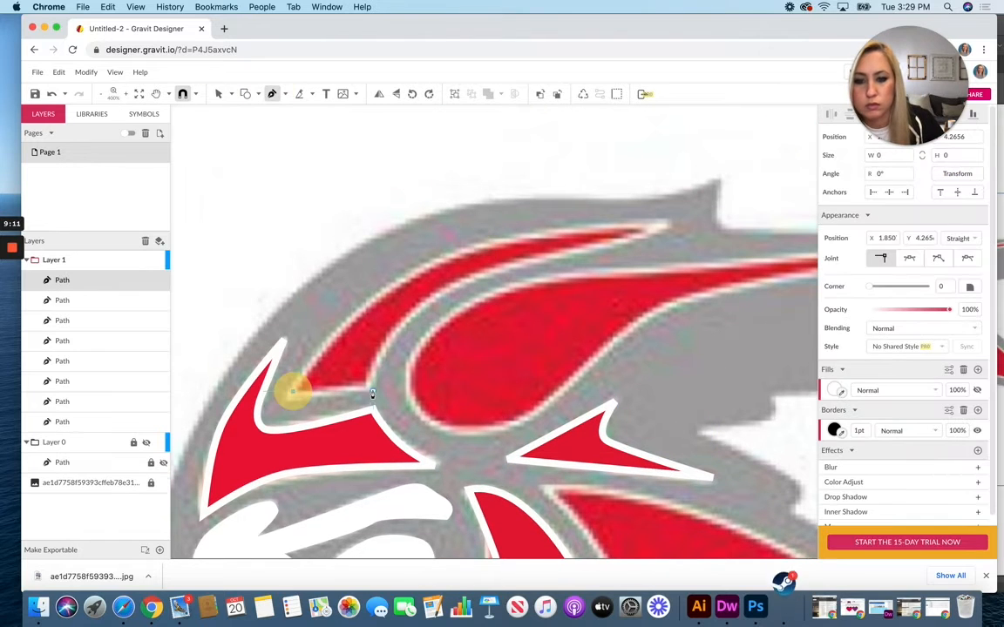
left_click(372, 389)
left_click_drag(423, 302, 315, 353)
left_click(660, 229)
left_click(292, 391)
Step: Fill the upper helmet stripe with red sampled from the logo and give it a white border 3 pt wide
scroll(248, 168, "up", 1)
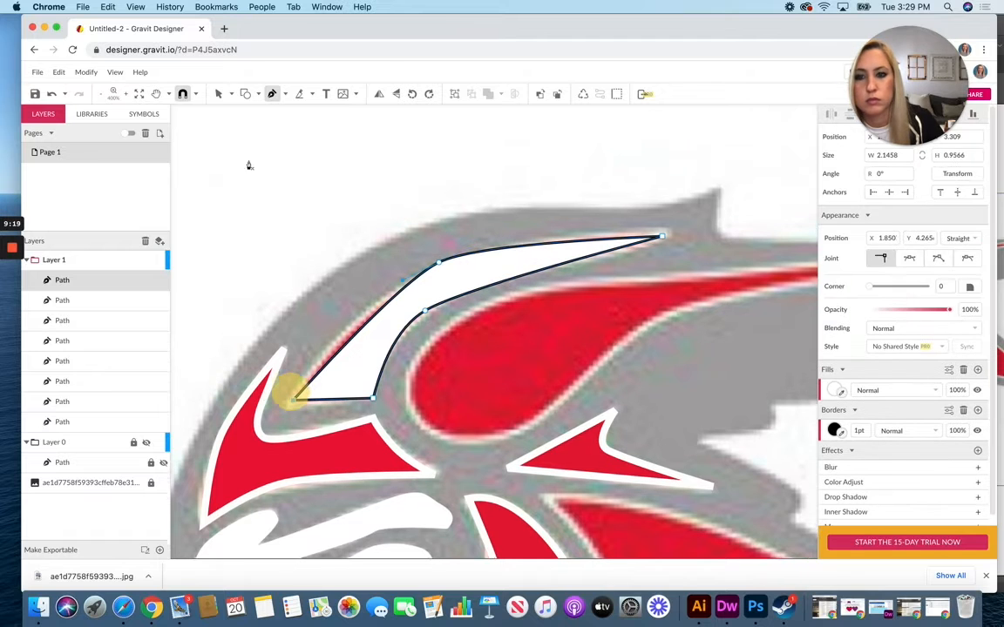
scroll(248, 168, "down", 3)
left_click(842, 393)
left_click(506, 227)
scroll(781, 389, "right", 1)
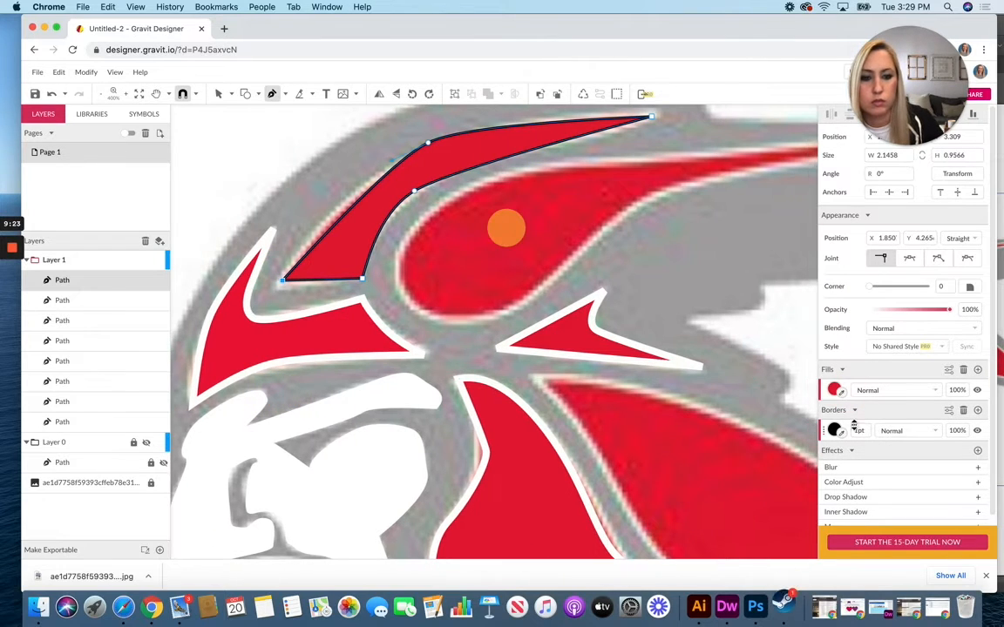
left_click(842, 435)
left_click(759, 321)
left_click(860, 430)
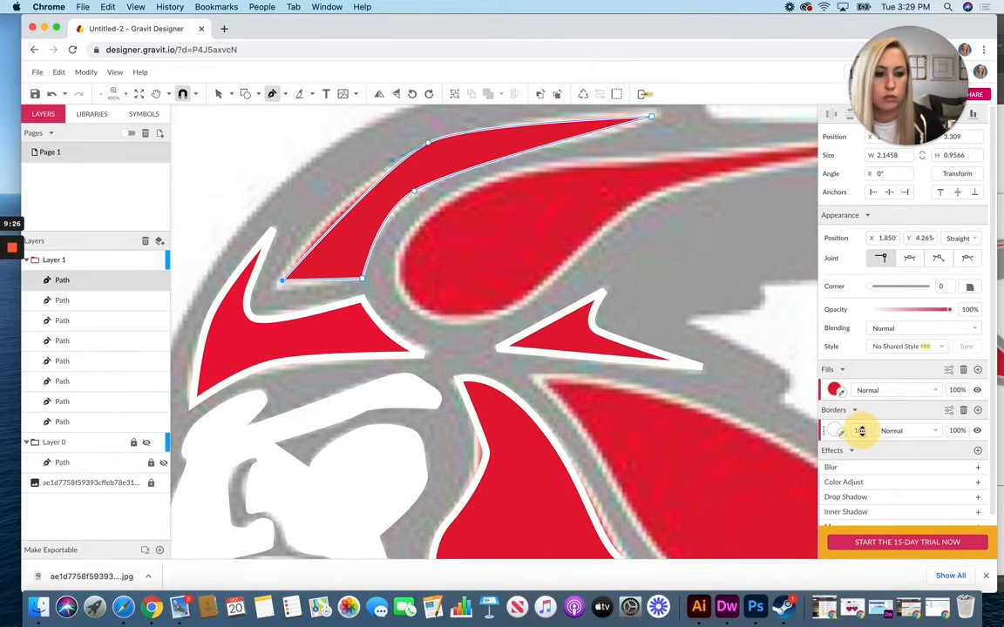
type("3")
left_click(908, 448)
Step: Adjust the curve points and handles of the upper helmet stripe with the Subselect tool to follow the reference, then deselect it
scroll(575, 266, "up", 1)
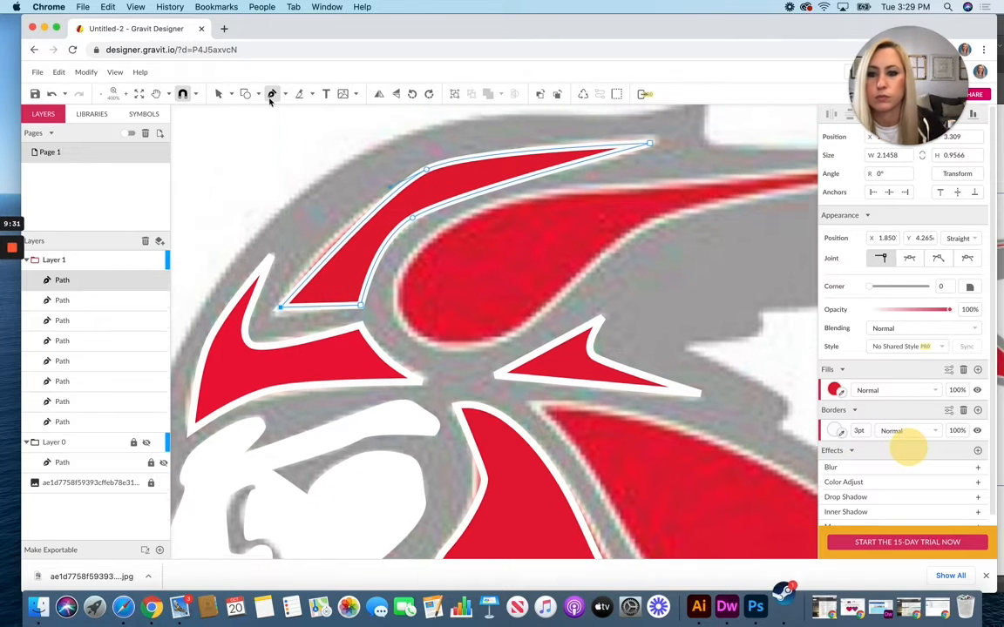
left_click(231, 93)
left_click(258, 127)
left_click_drag(425, 171, 380, 253)
left_click(412, 185)
left_click_drag(381, 205, 370, 199)
left_click(523, 142)
Step: Start a Pen path on the upper edge of the large red teardrop shape and curve around its rounded front to the underside
scroll(522, 141, "down", 2)
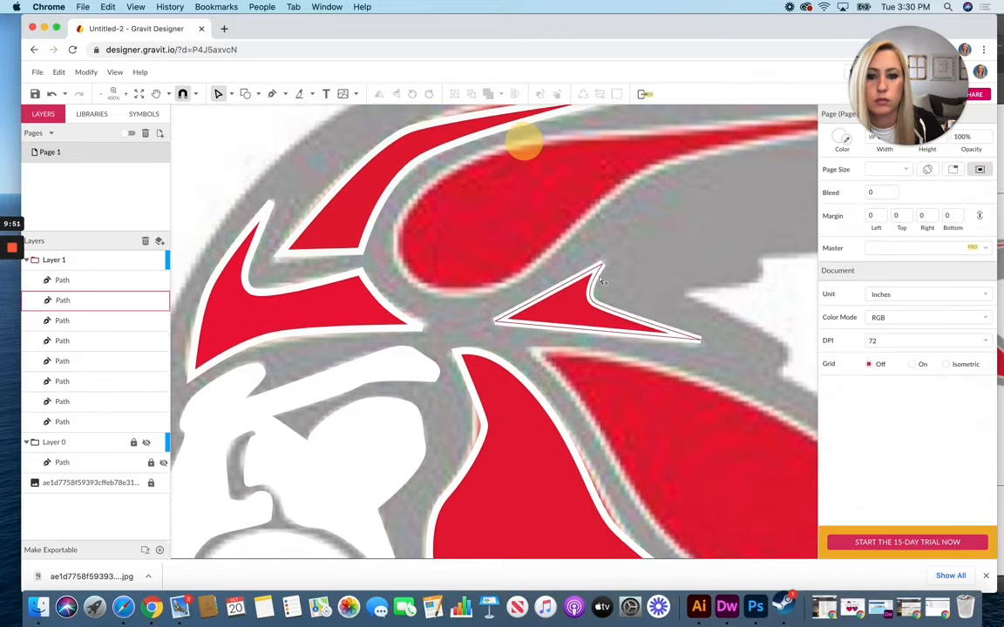
left_click(272, 93)
left_click(491, 162)
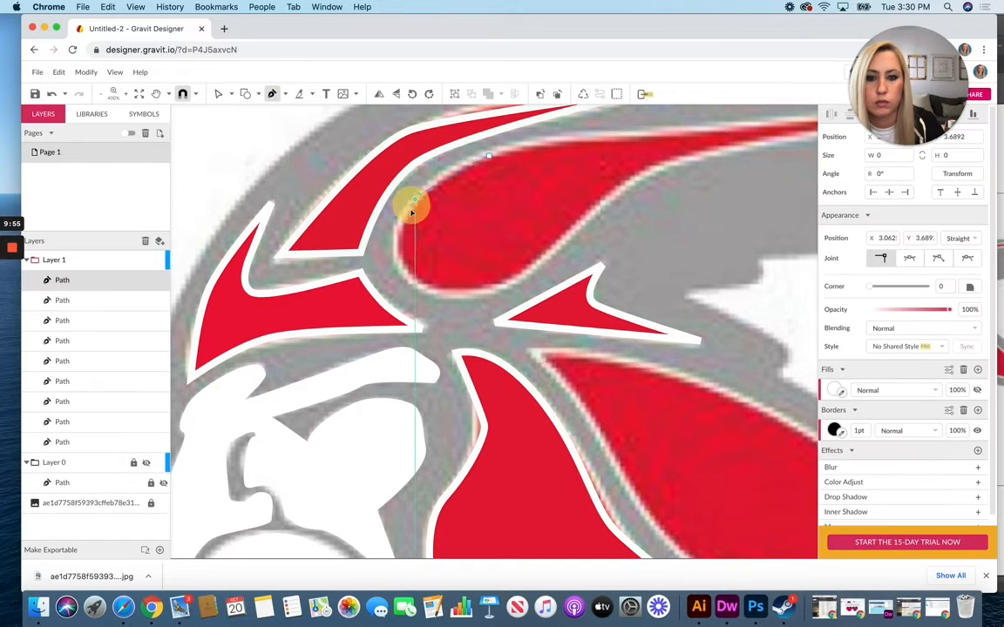
left_click_drag(413, 199, 399, 224)
left_click_drag(512, 281, 621, 189)
scroll(686, 183, "right", 3)
scroll(780, 121, "up", 1)
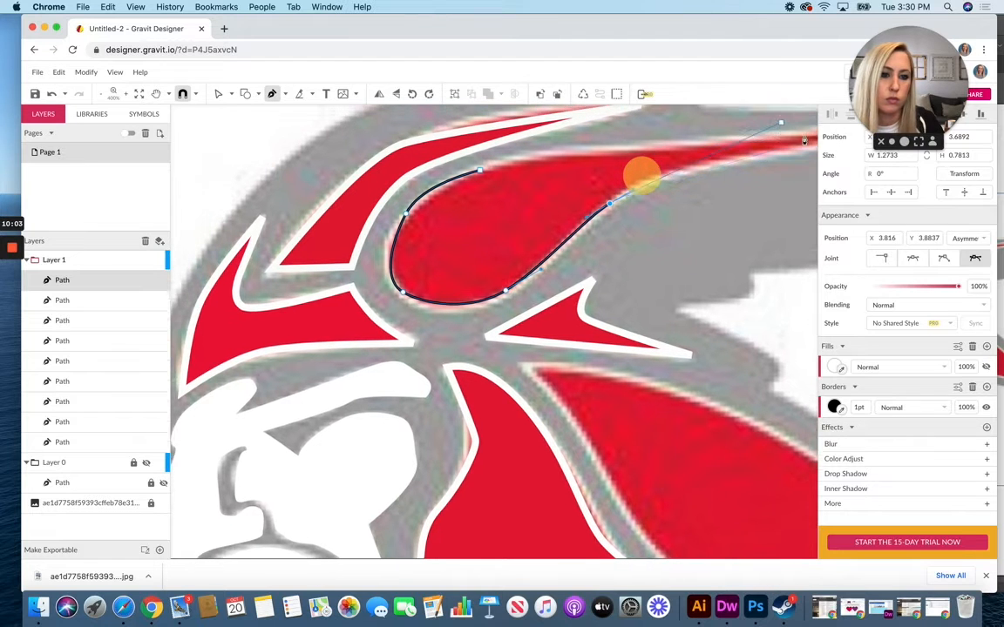
Step: Continue the teardrop path along its lower edge to the thin tip inside the horn
scroll(783, 169, "right", 1)
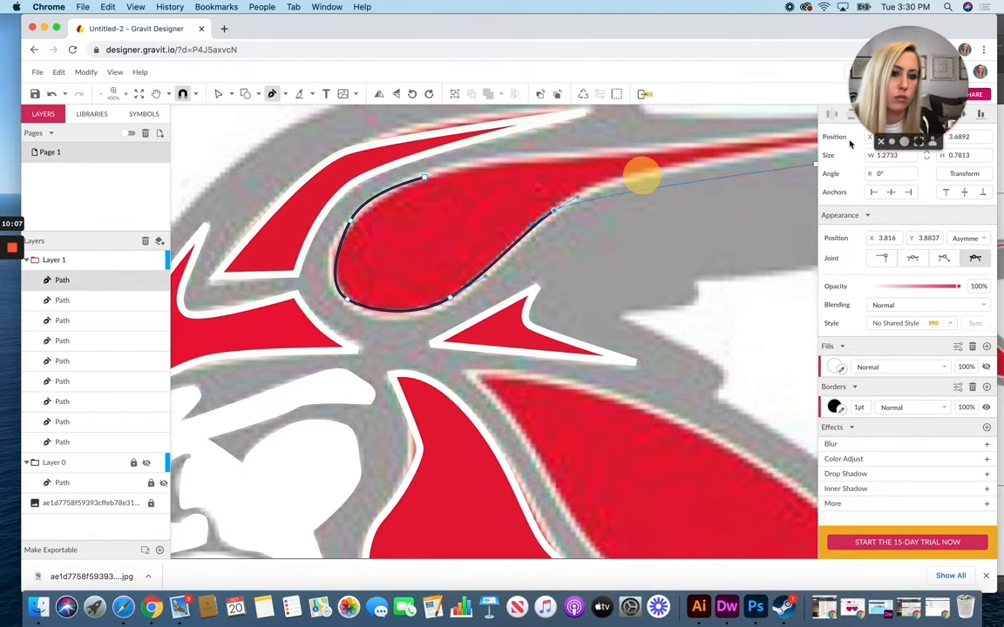
scroll(782, 145, "right", 10)
scroll(782, 146, "up", 1)
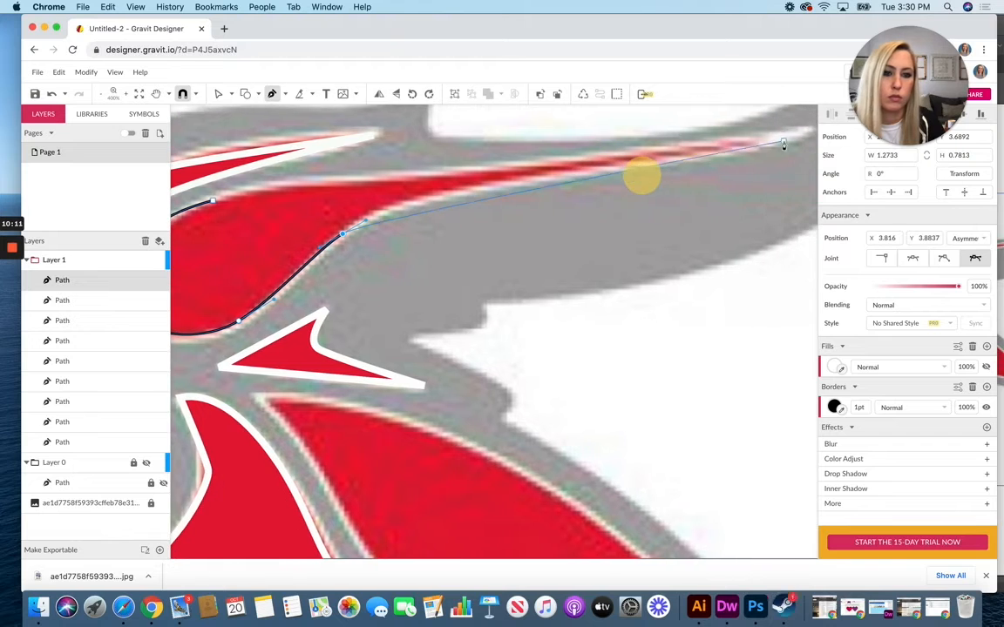
scroll(782, 145, "right", 3)
scroll(810, 156, "right", 1)
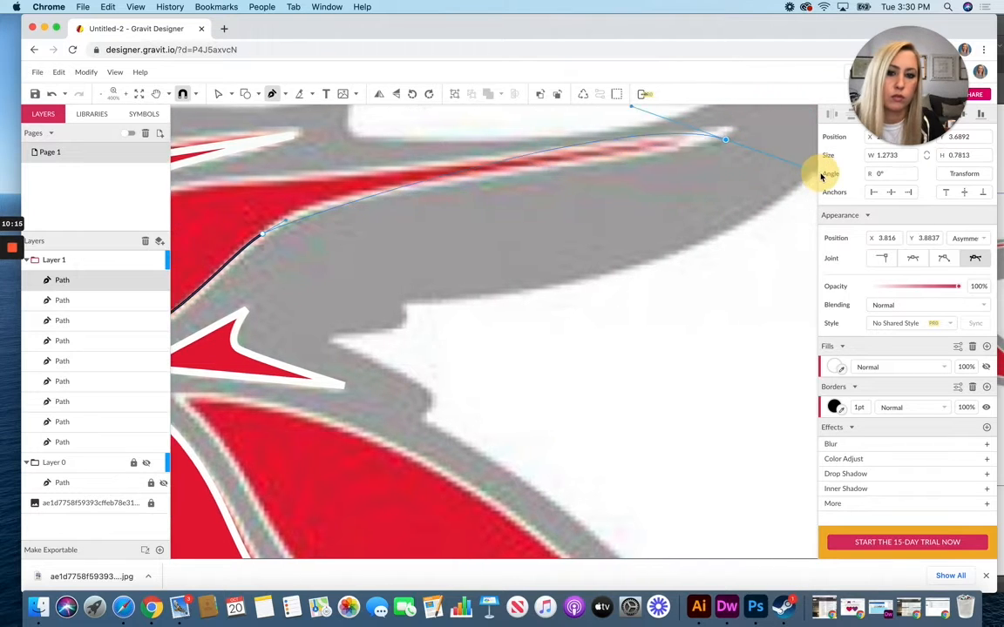
scroll(807, 143, "right", 2)
scroll(806, 143, "up", 2)
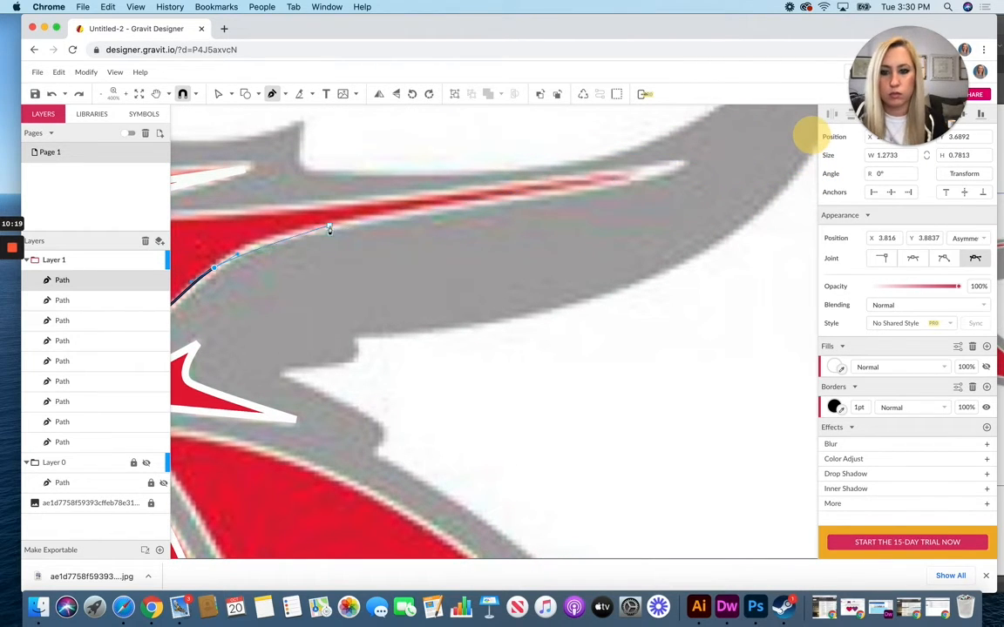
left_click_drag(330, 226, 381, 220)
left_click_drag(657, 174, 681, 163)
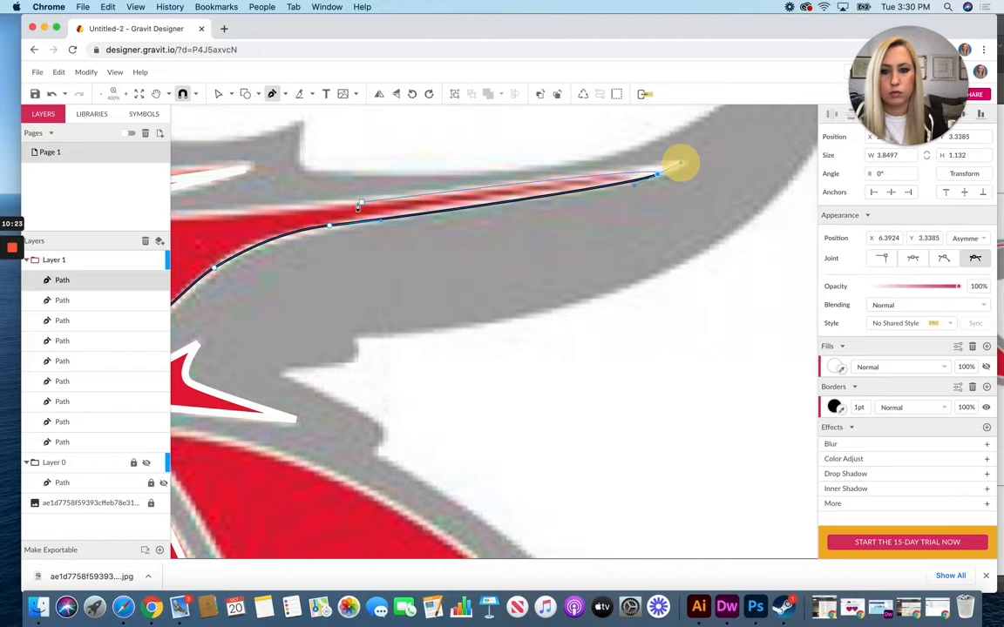
Step: Trace the teardrop's upper edge back to the starting point, close the path and adjust the curve near the join
left_click_drag(356, 204, 165, 245)
scroll(174, 226, "left", 2)
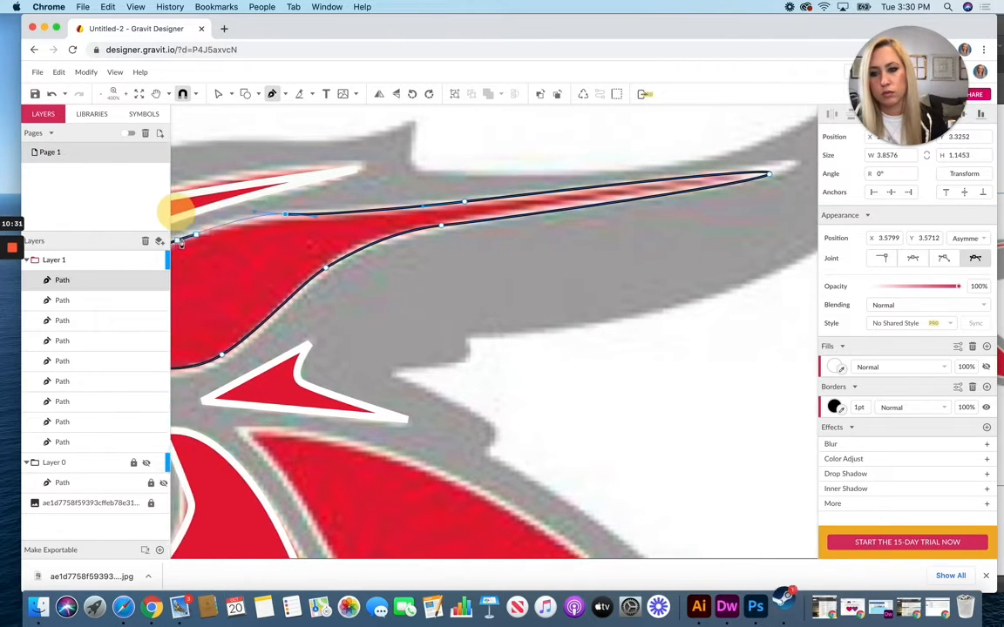
left_click(218, 235)
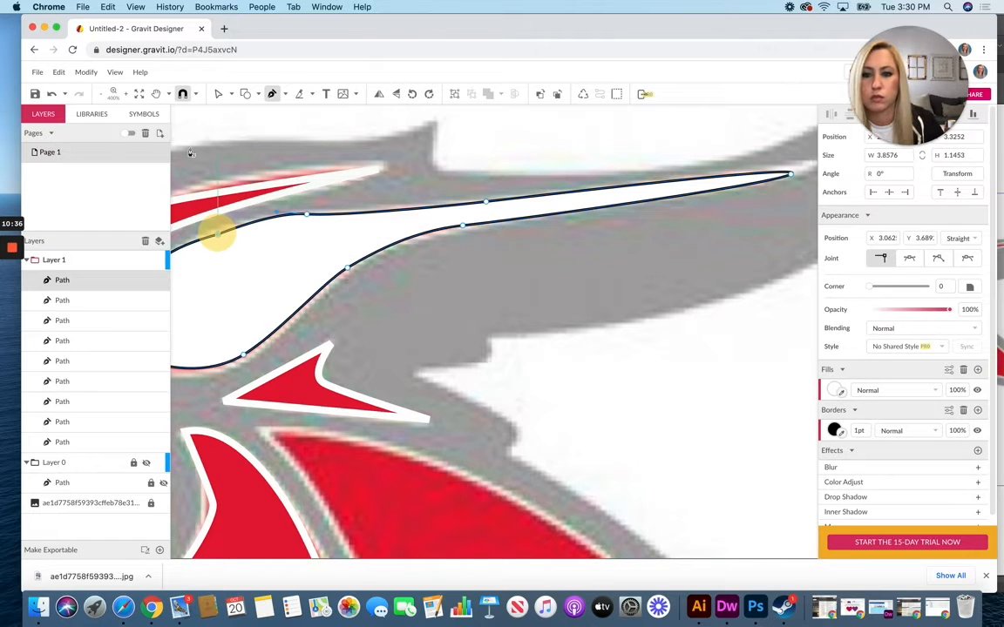
left_click(218, 93)
left_click(285, 215)
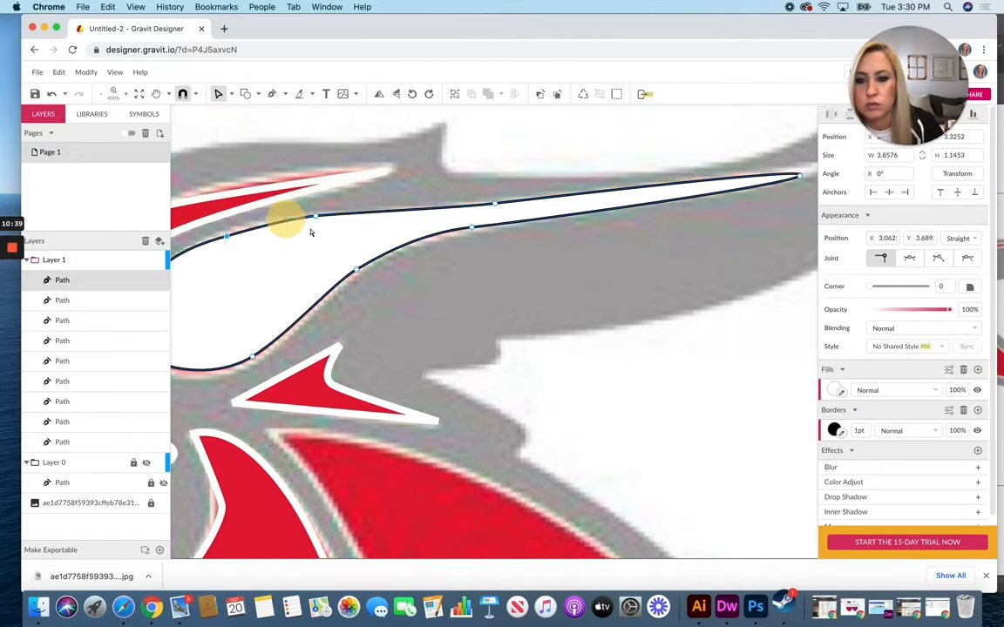
Step: Fill the teardrop shape with red sampled from the neighbouring pointed shape and give it a white border 3 pt wide
left_click(834, 390)
left_click(300, 389)
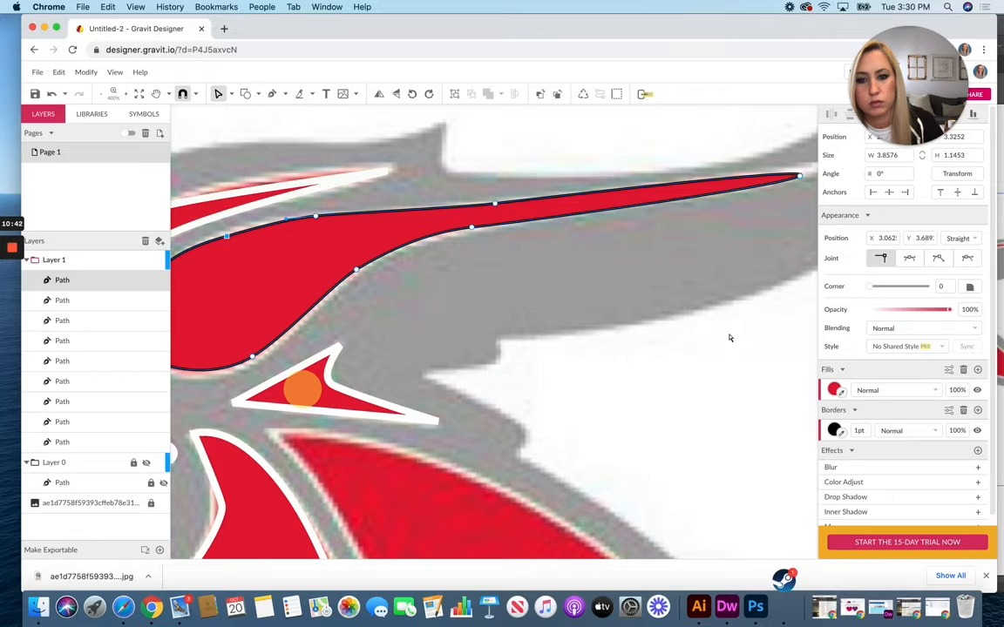
left_click(841, 434)
left_click(714, 424)
left_click(857, 427)
left_click(861, 435)
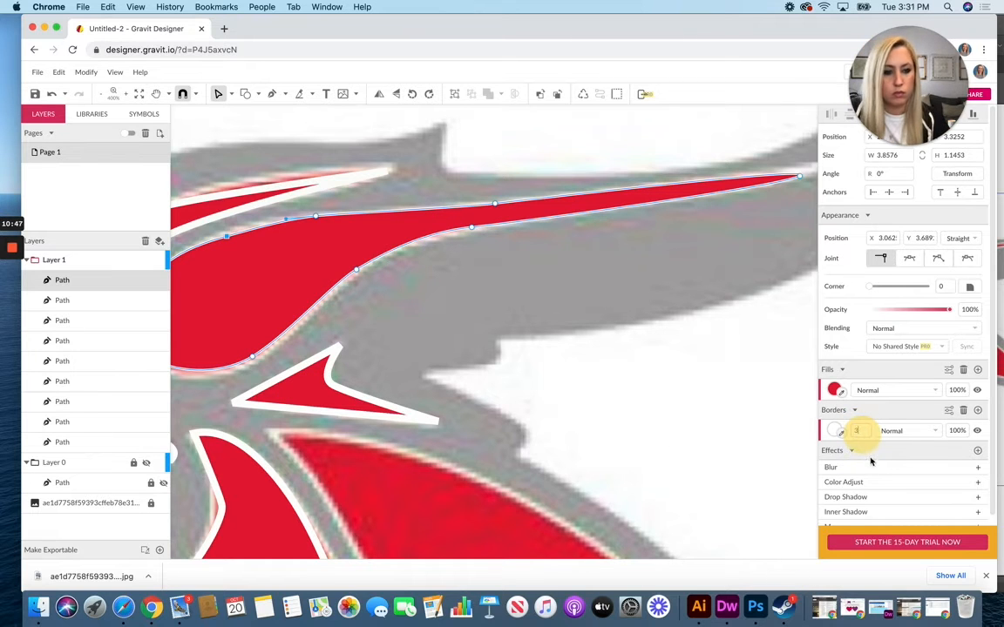
type("3")
key("Return")
Step: Trace the large red rear wing shape as a closed path with red fill and 3 pt white border, then deselect it
scroll(723, 419, "down", 5)
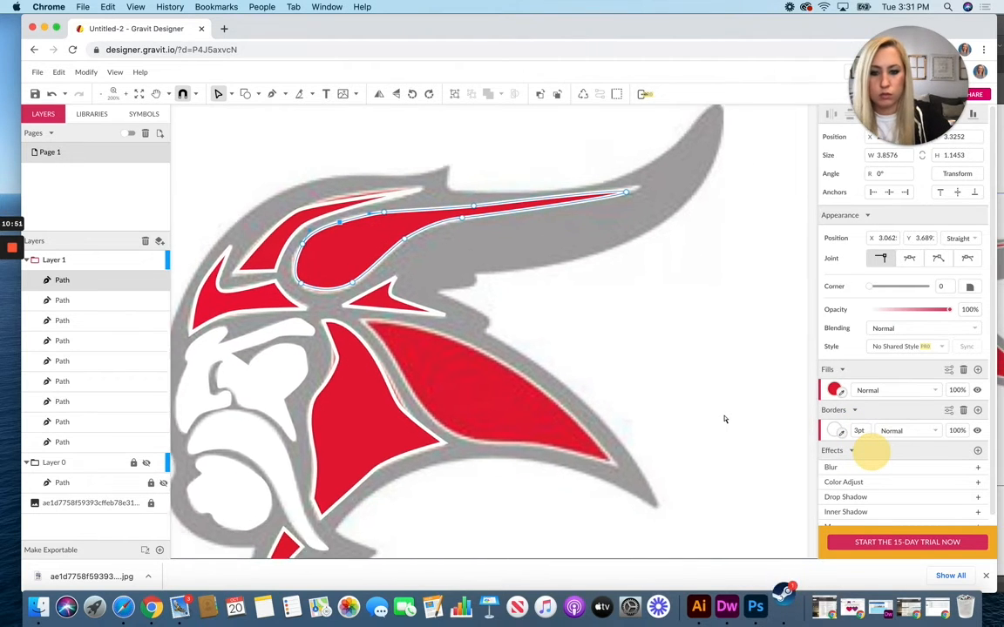
scroll(723, 419, "down", 2)
left_click(272, 94)
left_click(348, 272)
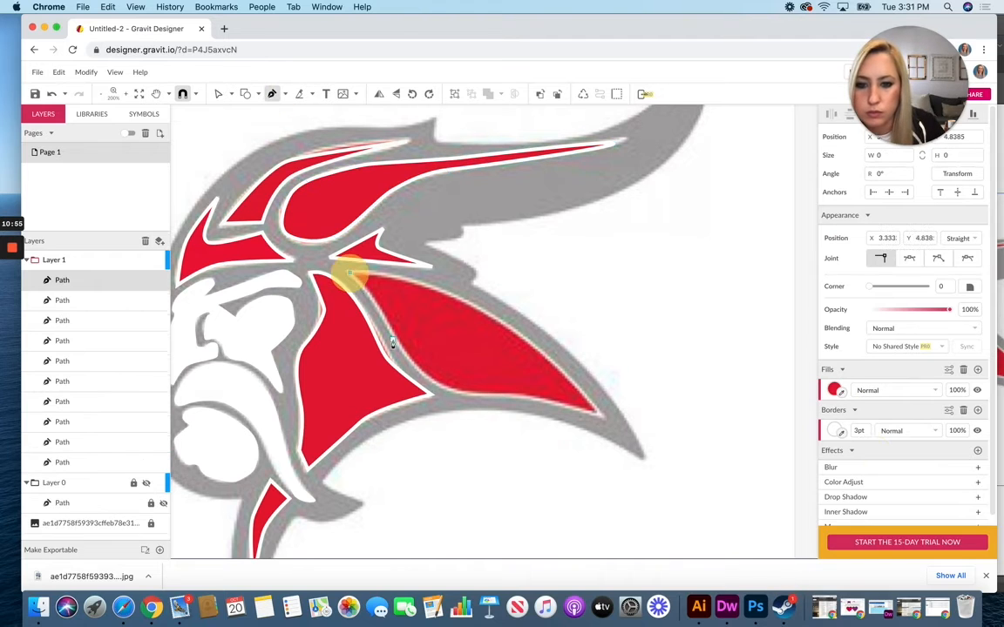
left_click(384, 314)
left_click_drag(446, 390, 566, 402)
left_click(607, 418)
left_click_drag(482, 304, 453, 291)
left_click(348, 273)
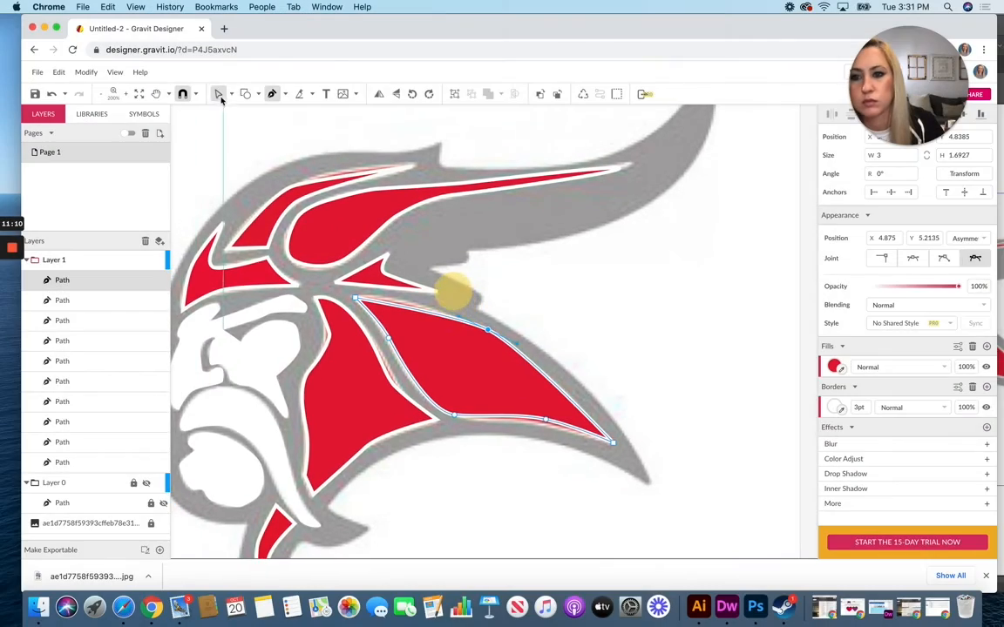
left_click(218, 93)
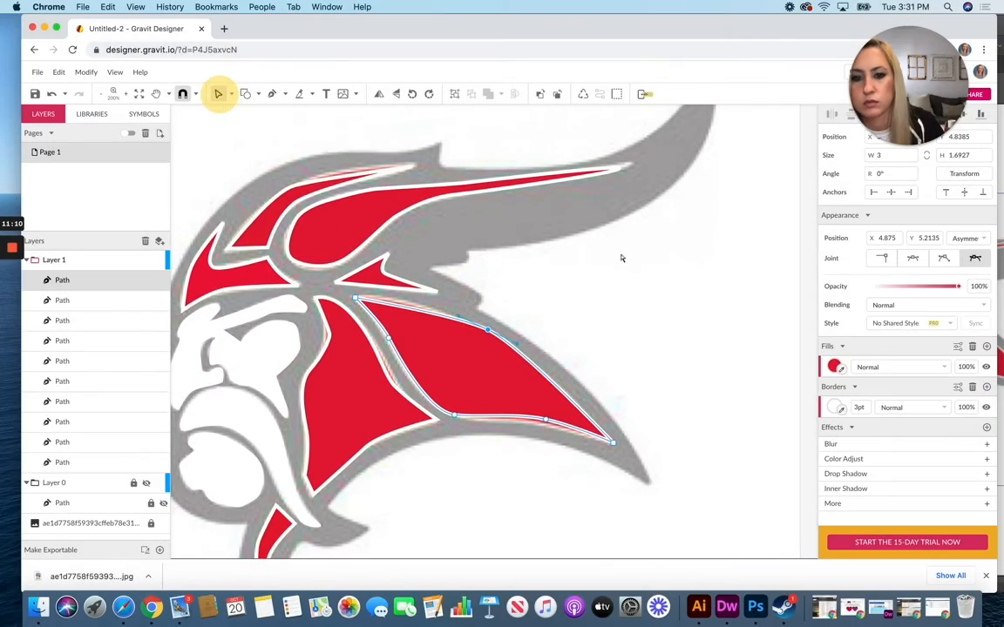
left_click(619, 255)
Step: Toggle the lock on Layer 0 and delete the reference image beneath the traced layers
key("super+minus")
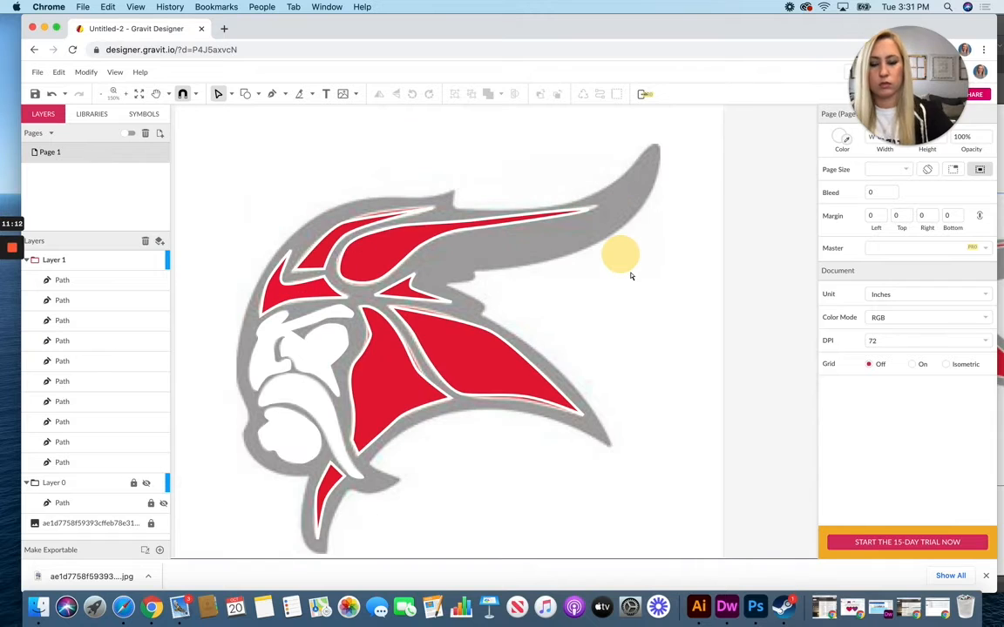
scroll(626, 339, "down", 1)
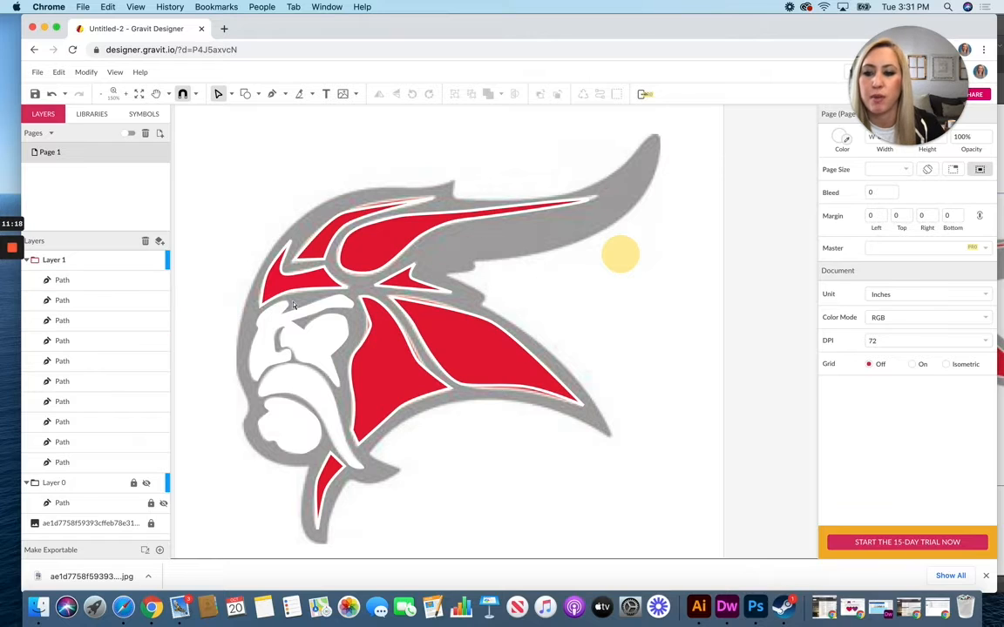
left_click(27, 261)
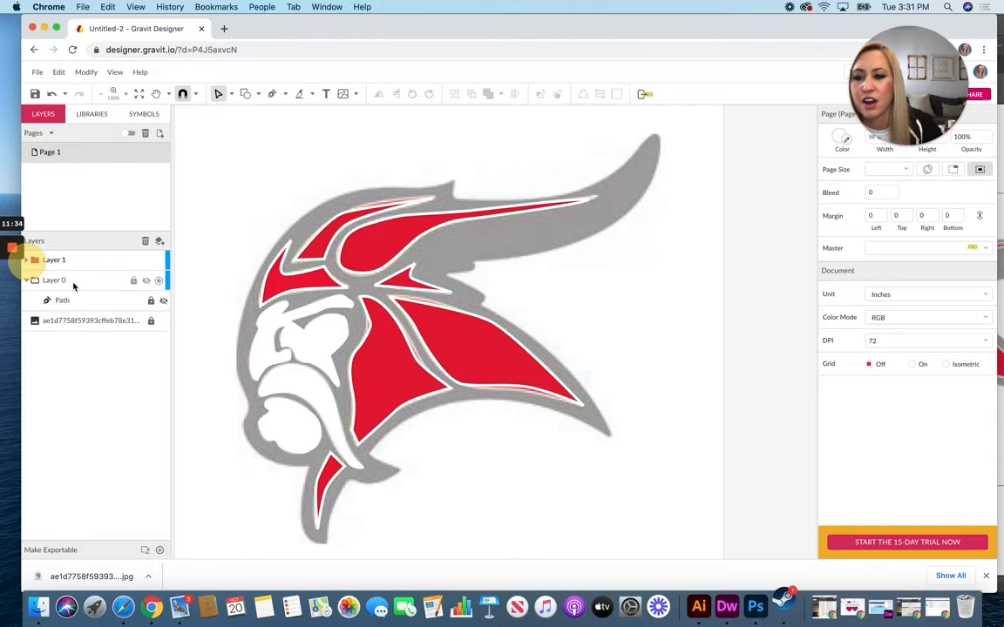
left_click(133, 279)
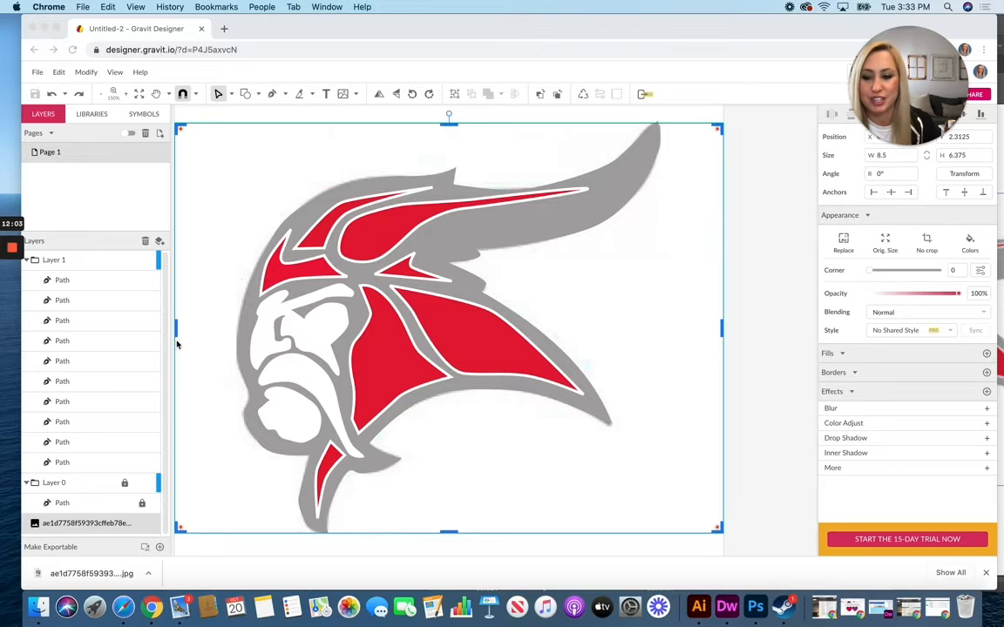
left_click(80, 523)
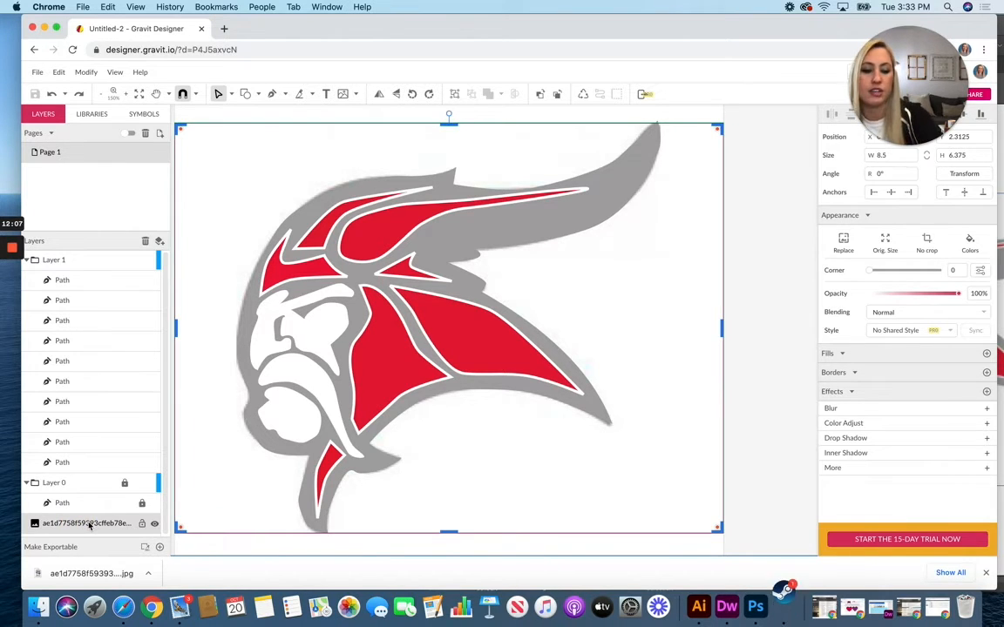
key("Delete")
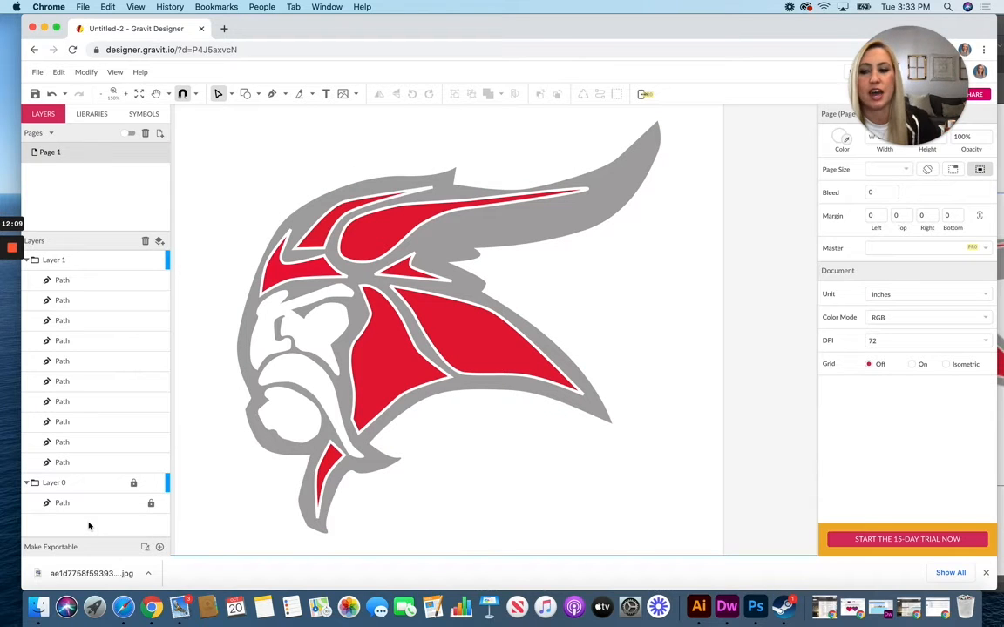
Step: Look through the export formats available for the finished vector logo, including SVG and PDF
left_click(37, 72)
mouse_move(92, 286)
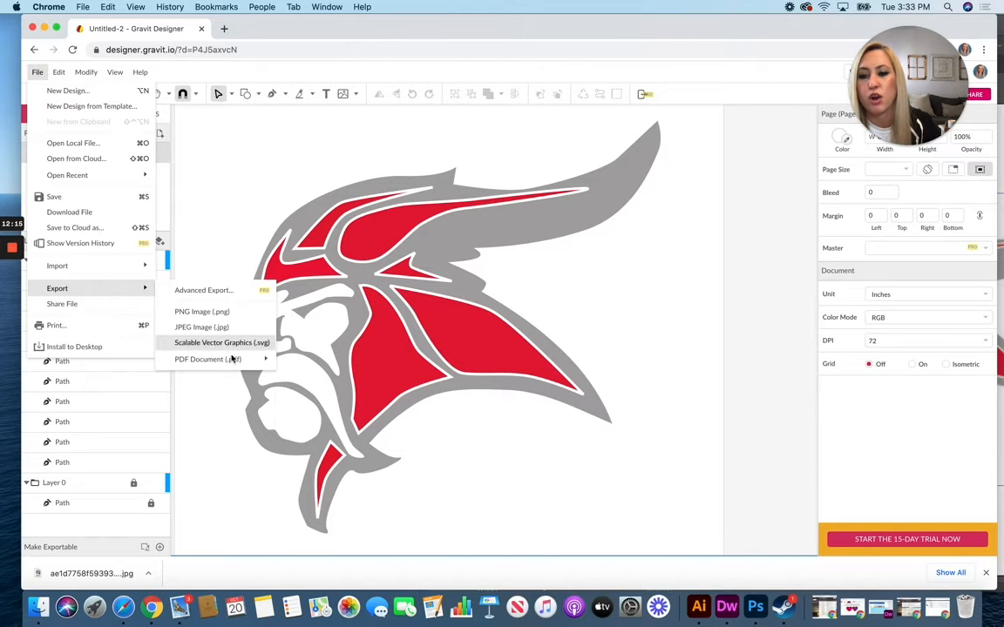
mouse_move(224, 360)
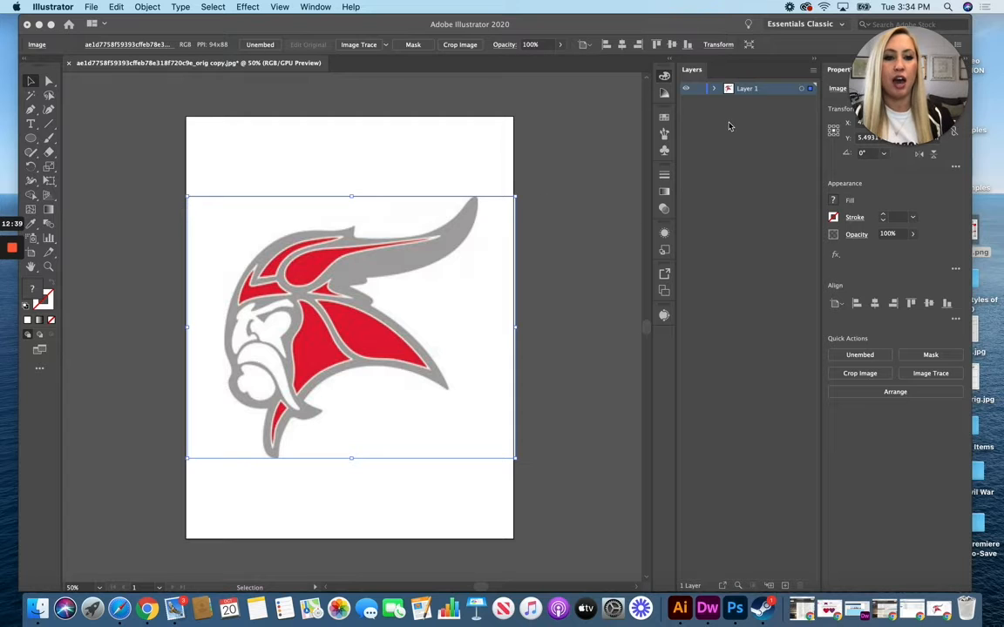
Step: In Adobe Illustrator, lock the layer holding the Viking image and add a new layer above it
left_click(697, 88)
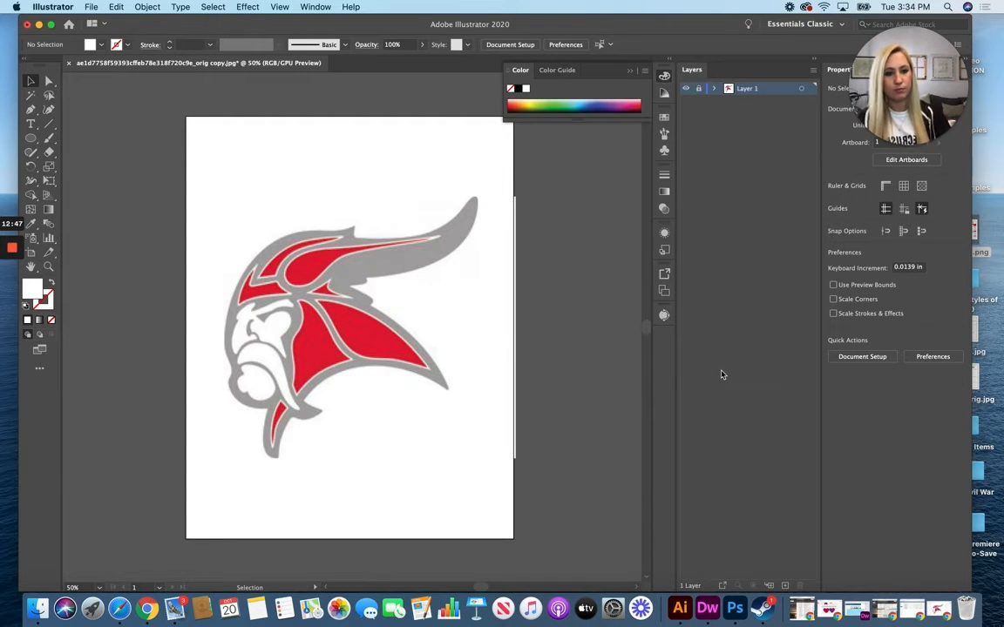
left_click(785, 586)
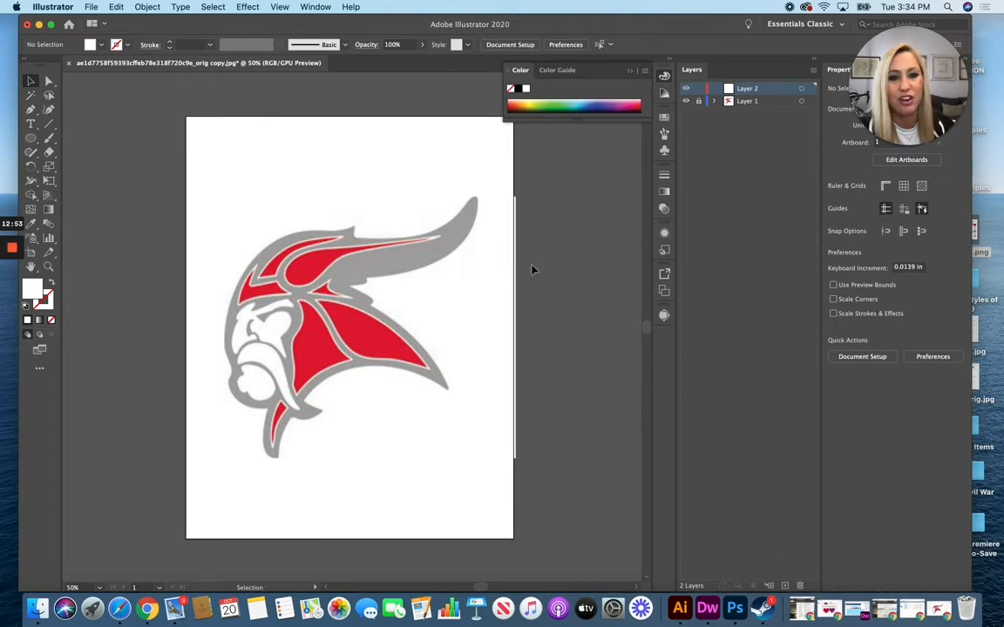
Step: With the Pen tool, trace the head's outer outline from under the chin up the face and over the helmet to the crest's point
left_click(32, 111)
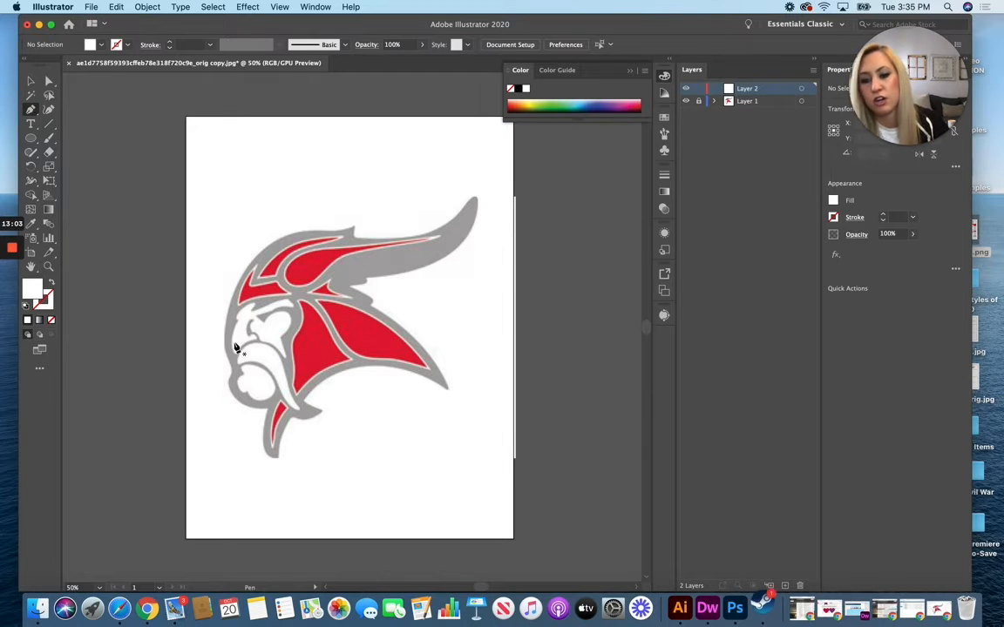
key("super+equal")
key("super+equal")
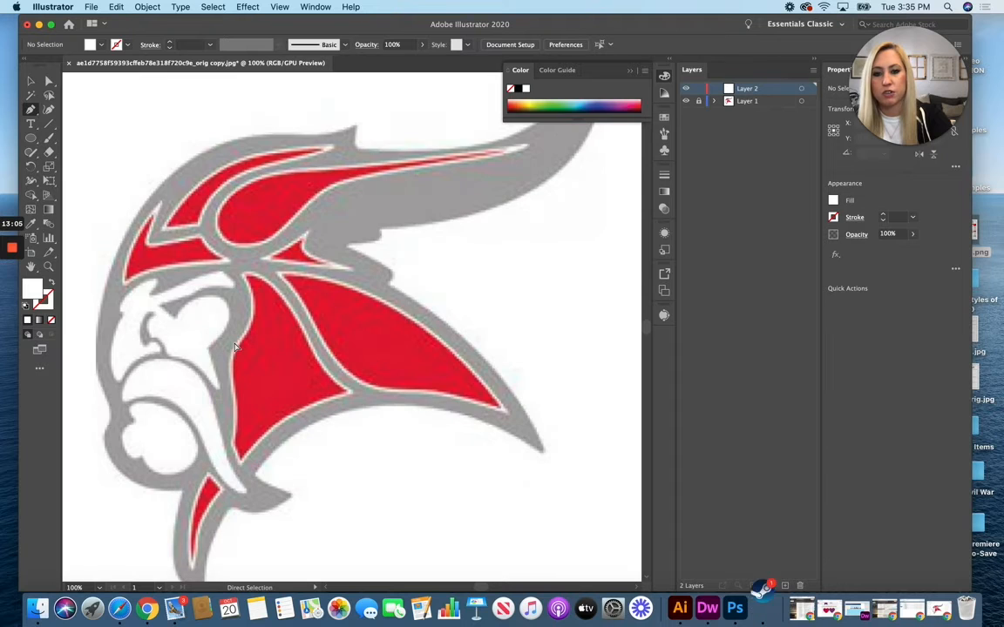
key("super+minus")
scroll(234, 346, "left", 5)
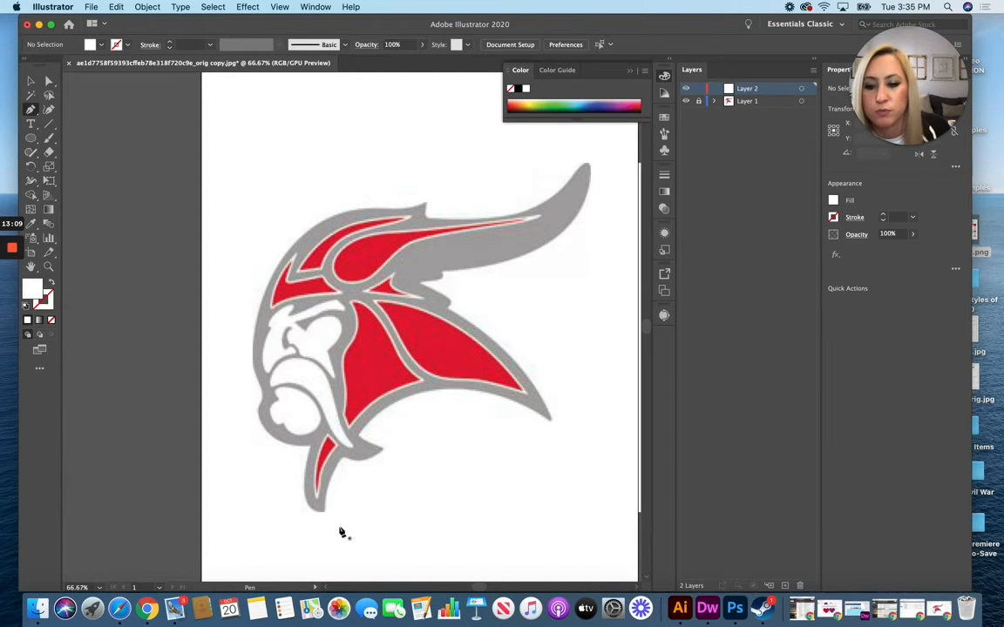
left_click(309, 445)
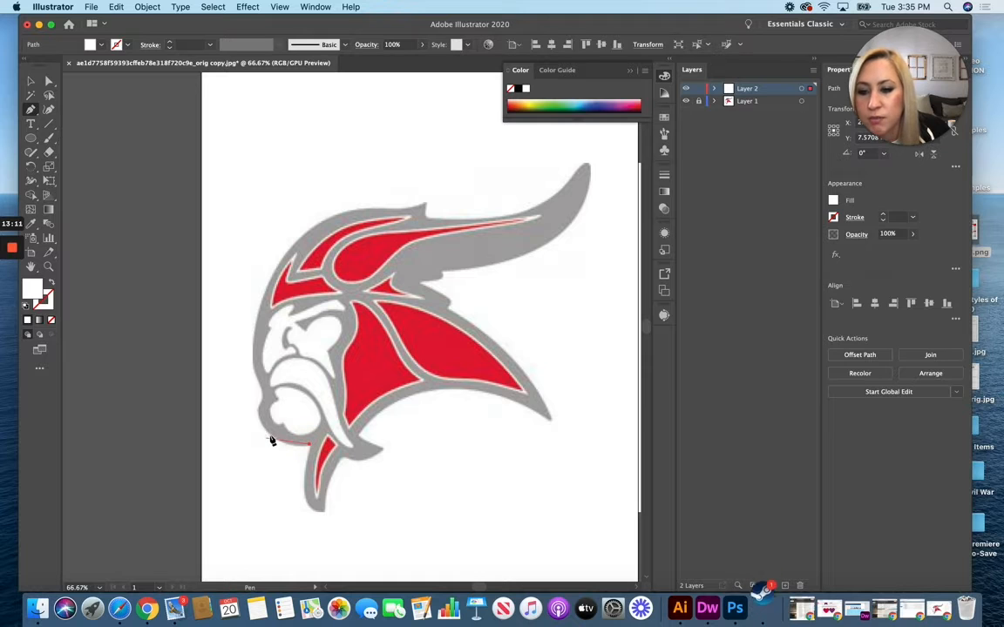
left_click_drag(276, 440, 259, 381)
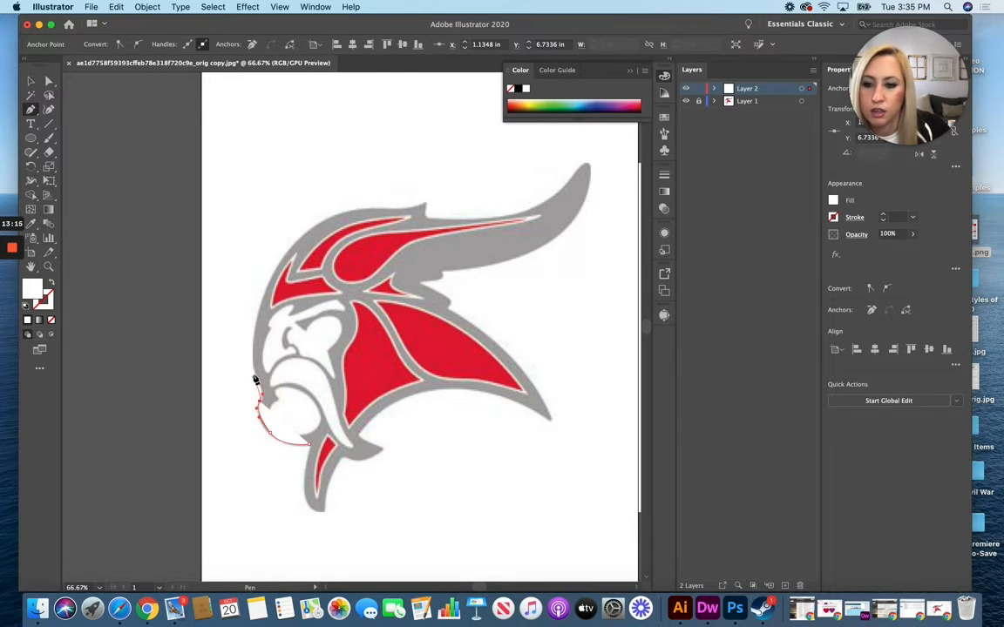
left_click(252, 359)
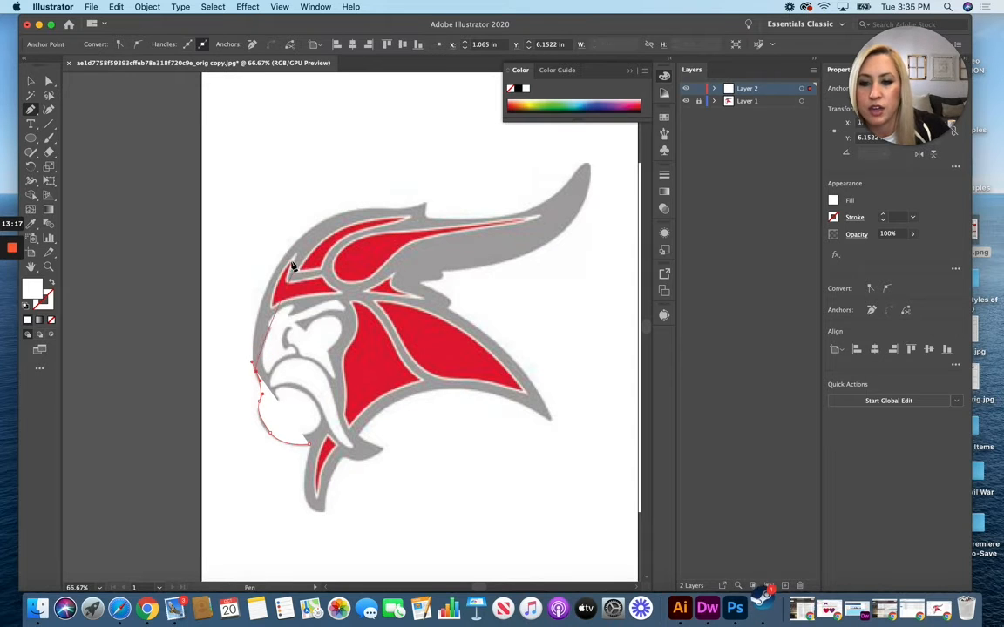
left_click_drag(321, 225, 424, 207)
left_click(424, 205)
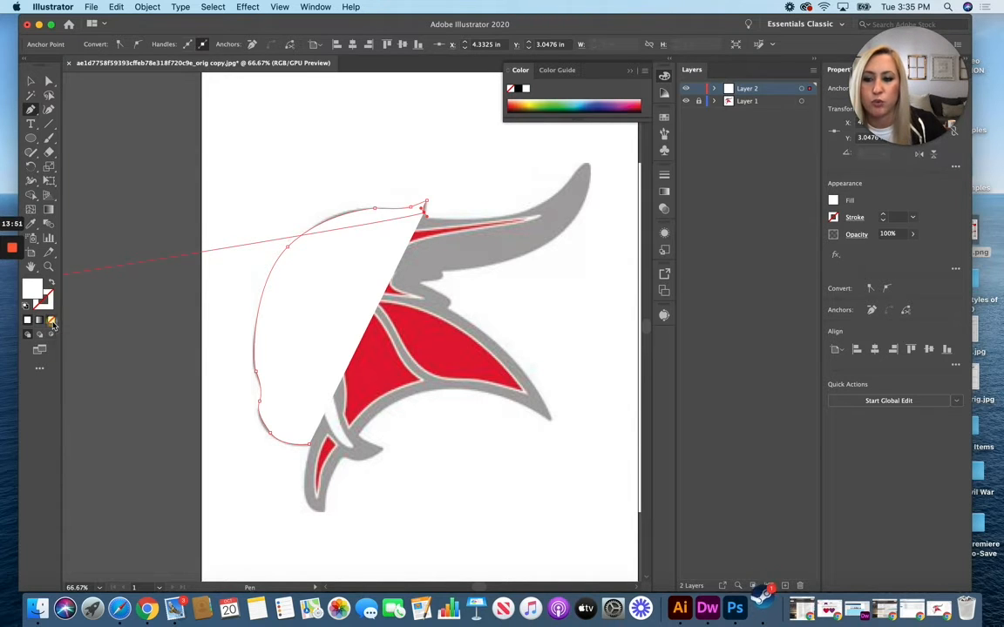
Step: Remove the path's fill and continue the outline along the horn, around its tip and back to the notch beneath it
left_click(52, 322)
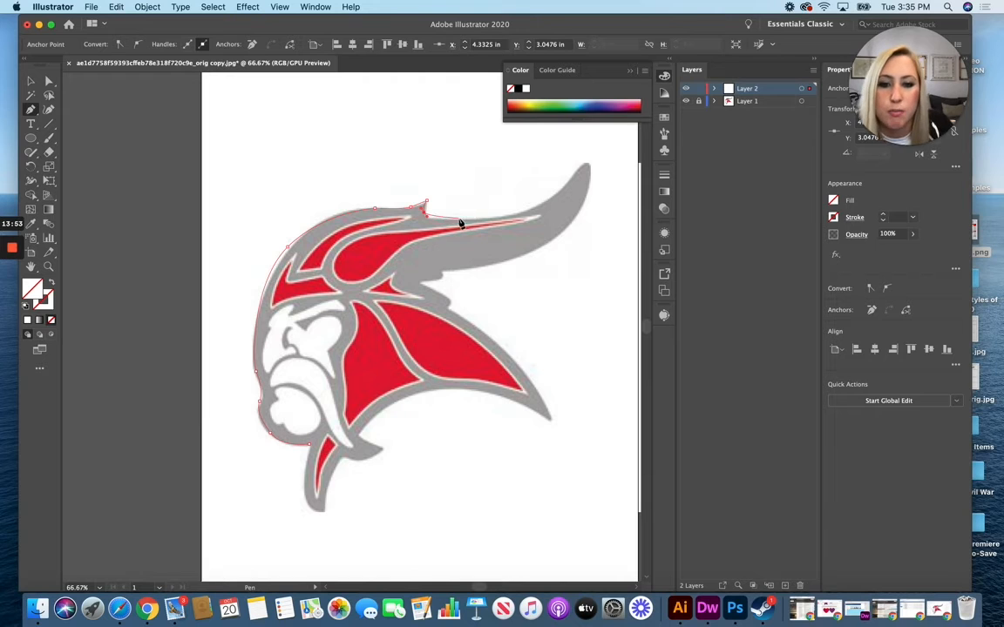
left_click_drag(459, 220, 589, 163)
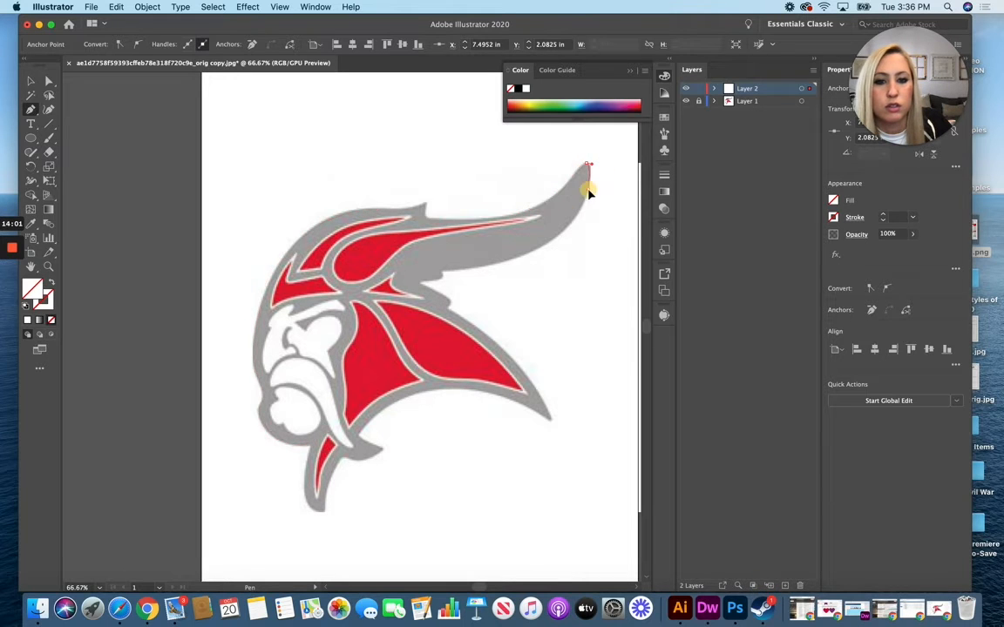
left_click(589, 189)
left_click_drag(512, 259, 477, 269)
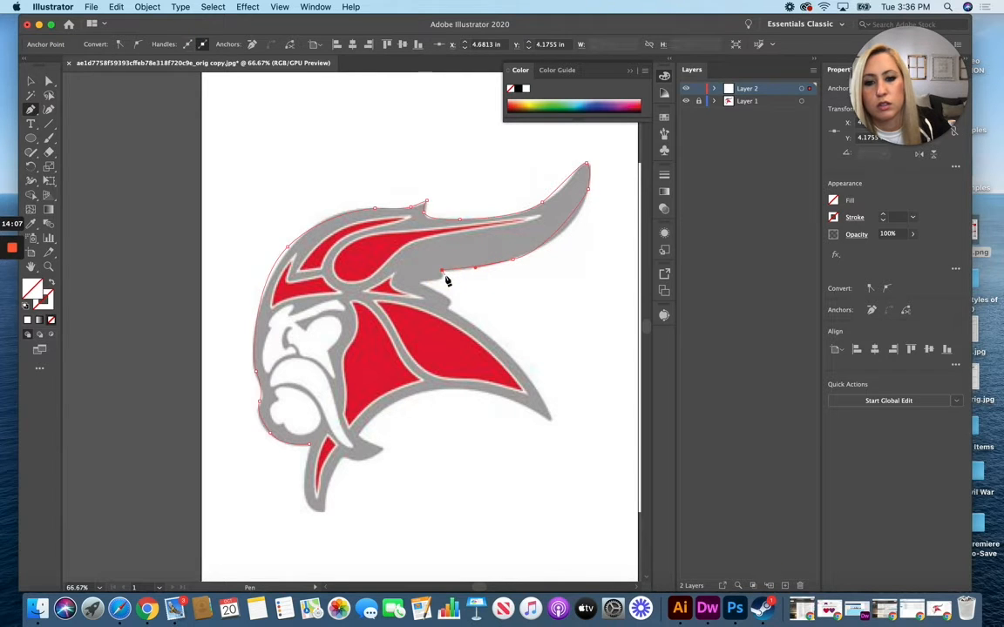
left_click(442, 276)
left_click(420, 285)
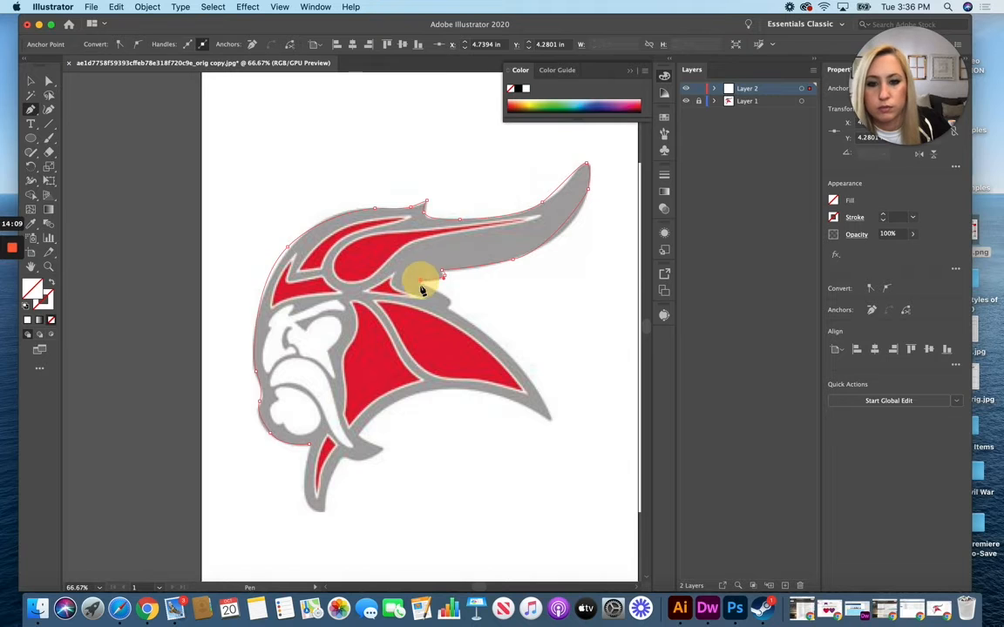
Step: Extend the outline down the rear wing's outer edge, around its pointed tip and back along its lower edge
left_click_drag(435, 290, 450, 305)
left_click_drag(525, 369, 472, 390)
left_click(551, 420)
left_click_drag(404, 398, 392, 414)
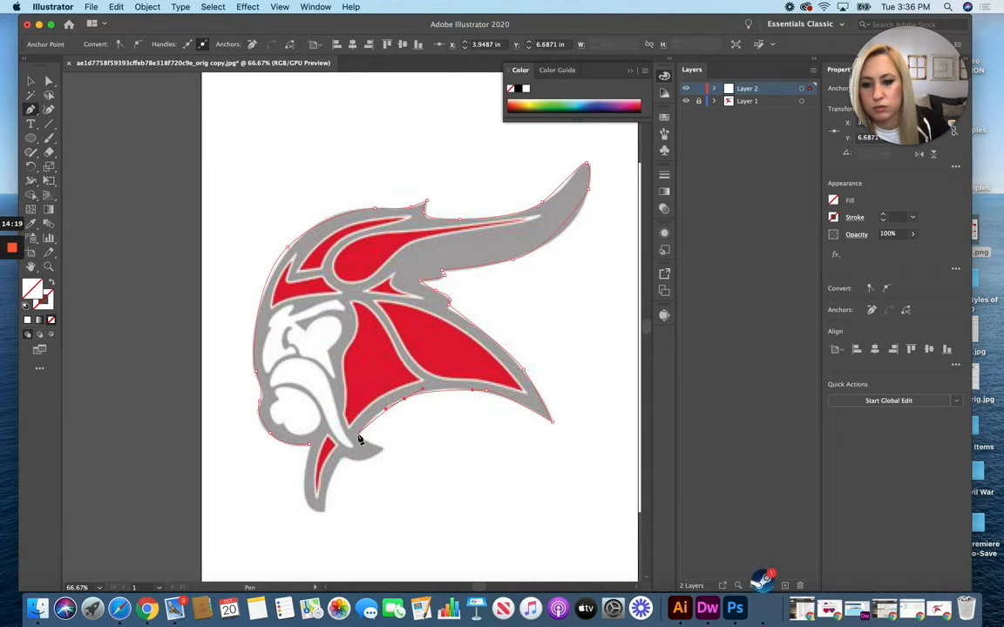
Step: Trace the mustache tip and the beard, closing the outline at its starting point under the chin
left_click(358, 434)
left_click_drag(376, 446, 344, 466)
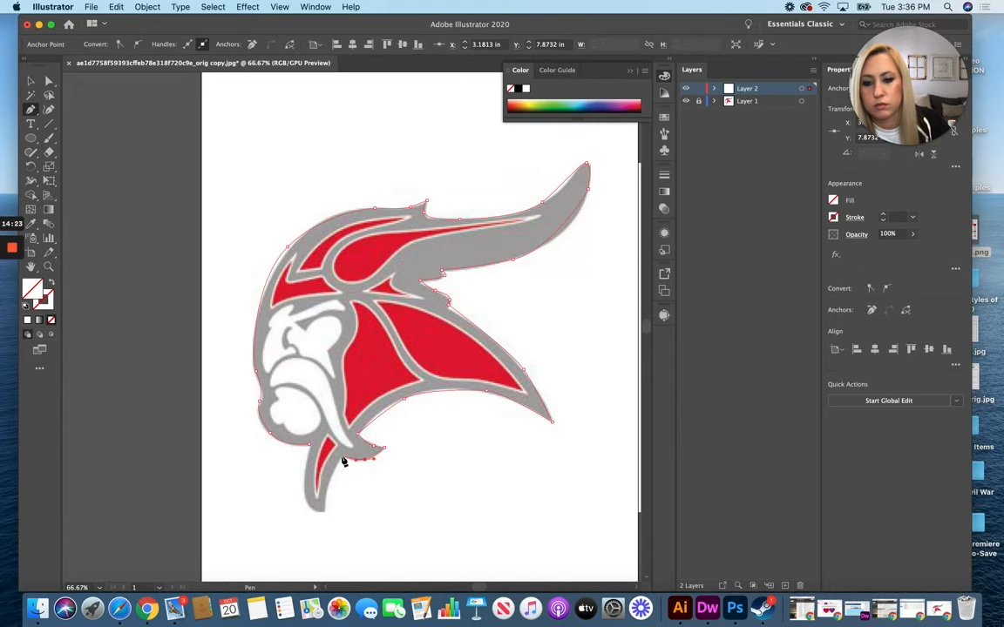
left_click(342, 456)
left_click(326, 489)
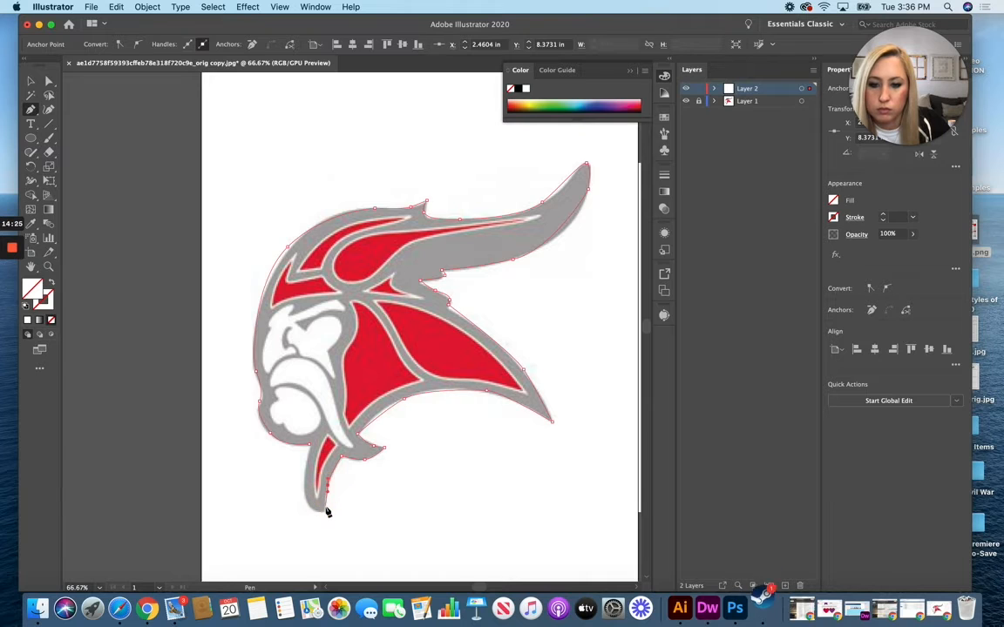
left_click_drag(303, 481, 312, 449)
left_click(309, 444)
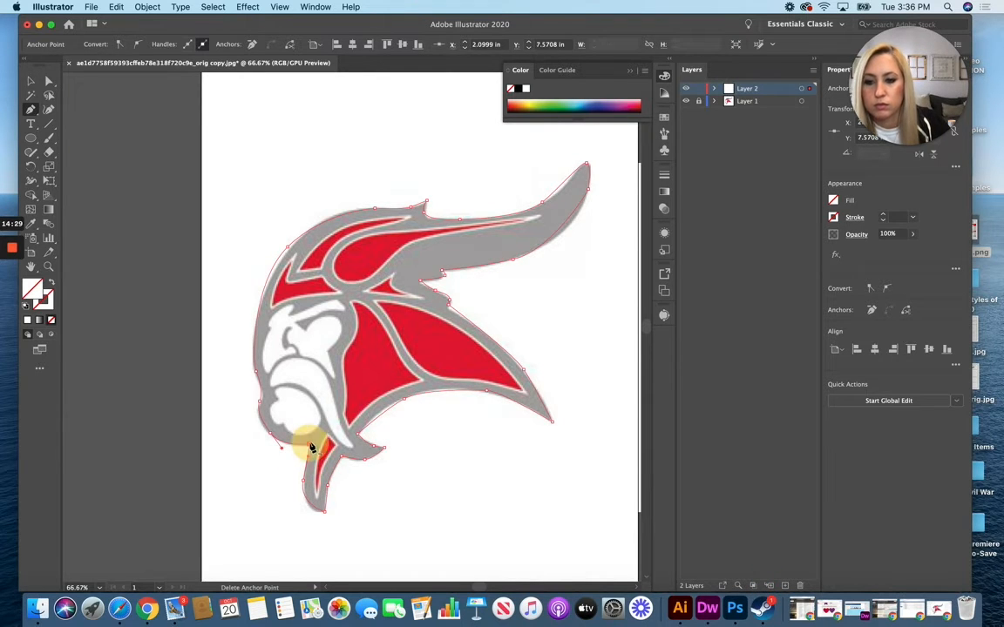
Step: Nudge the outline's anchor at the front of the helmet and adjust a curve handle so the horn's upper edge fits the image
left_click(48, 81)
left_click(288, 247)
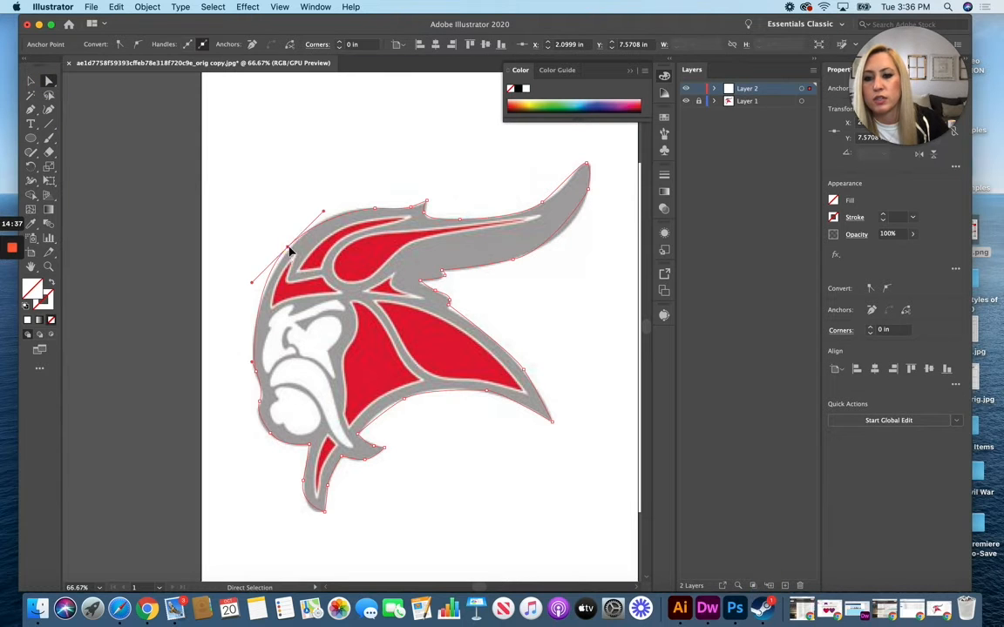
key("Down")
key("Down")
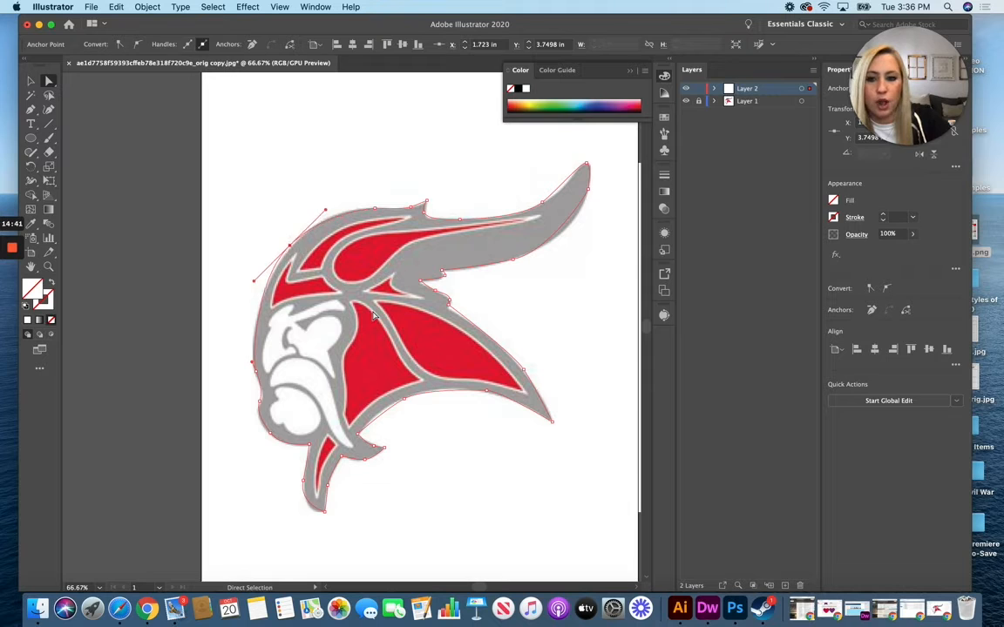
key("Up")
key("Up")
key("Up")
key("Up")
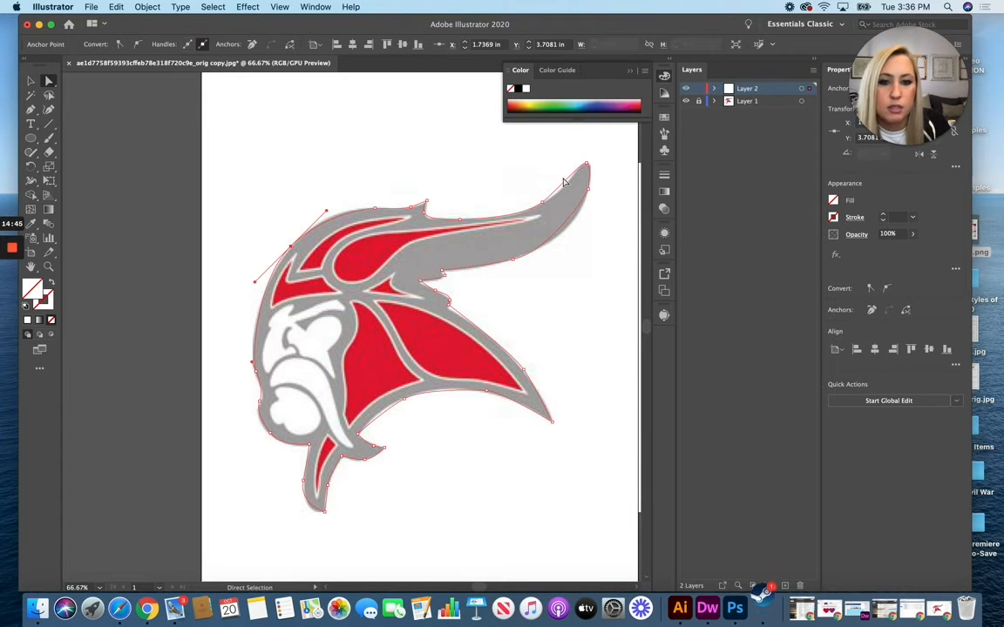
left_click(543, 205)
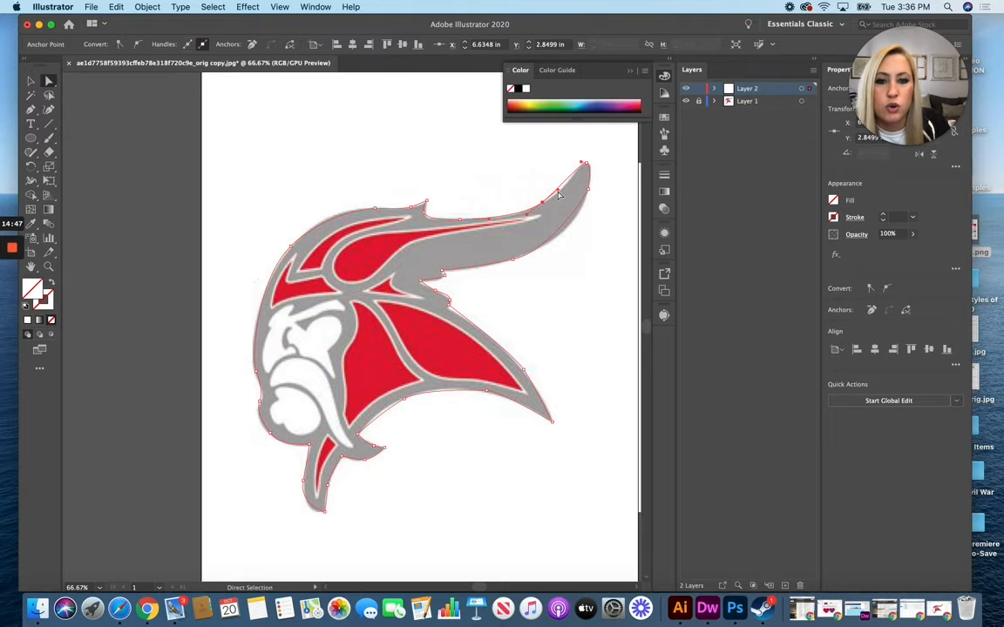
left_click_drag(558, 191, 560, 192)
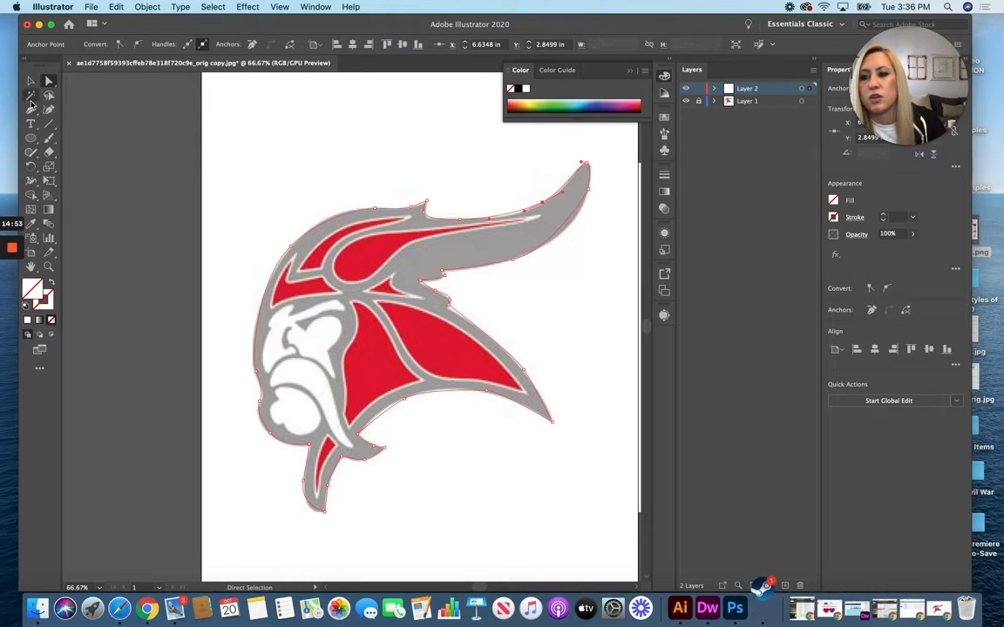
Step: Convert the helmet's front anchor to a corner and back to a smooth curve, and fill the outline with grey sampled from the horn
left_click(30, 109)
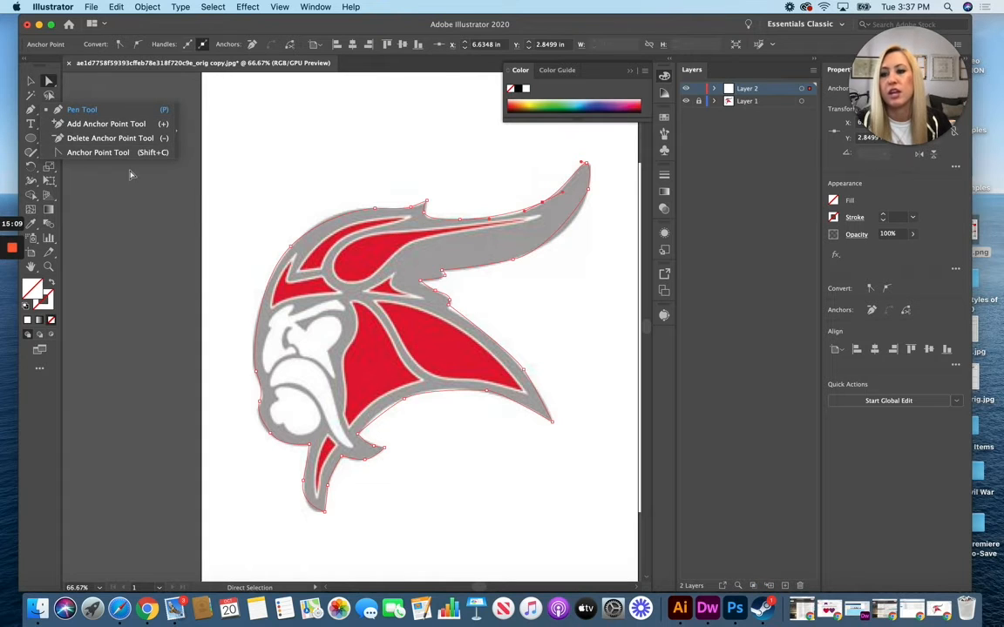
left_click(96, 153)
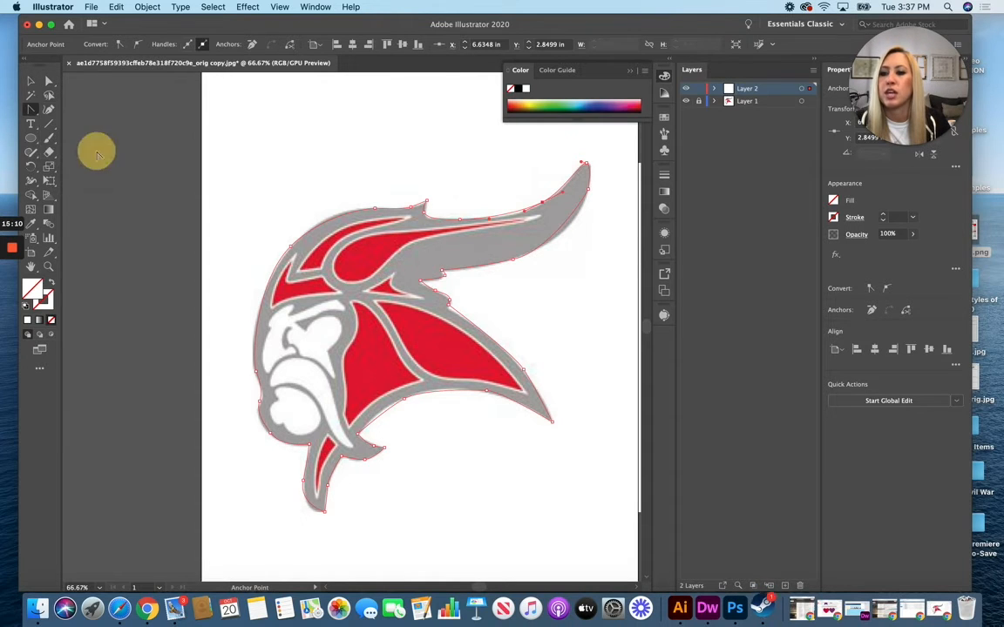
left_click(291, 247)
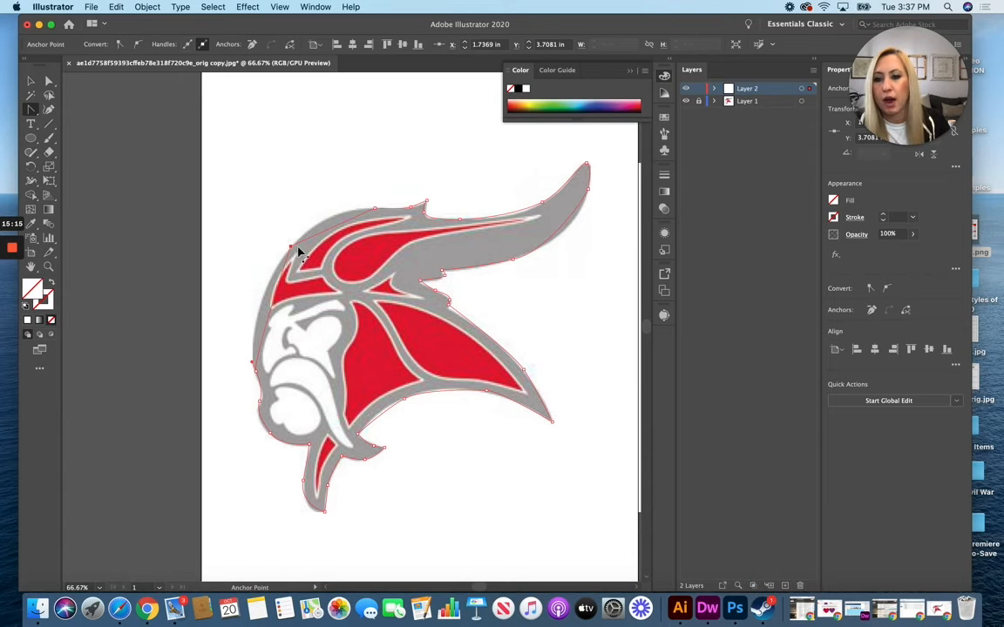
left_click_drag(291, 248, 331, 206)
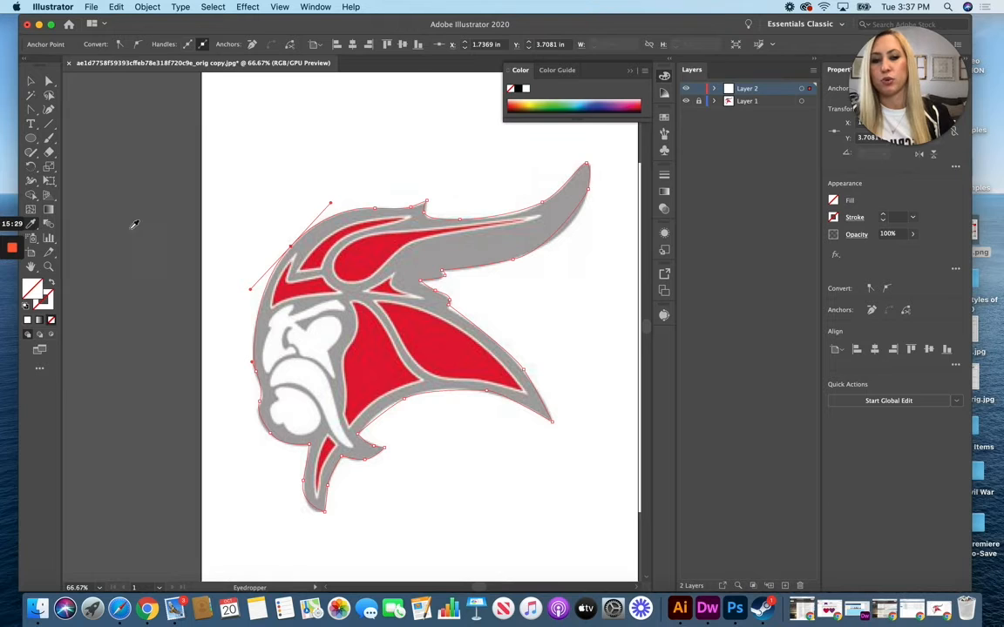
left_click(475, 247)
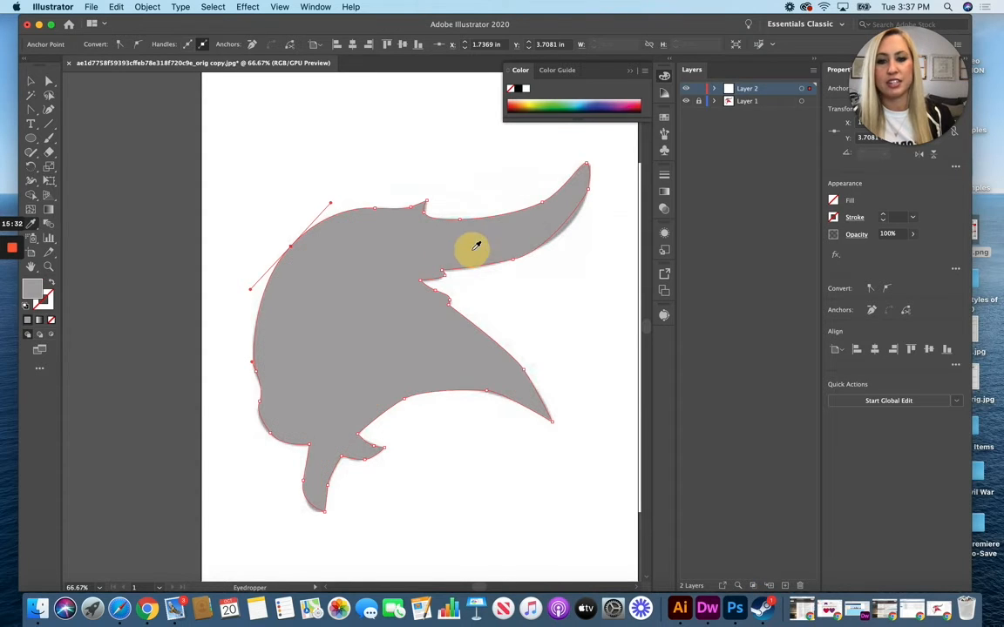
Step: Lock and hide Layer 2 with the grey silhouette, and add a new layer above it
left_click(697, 88)
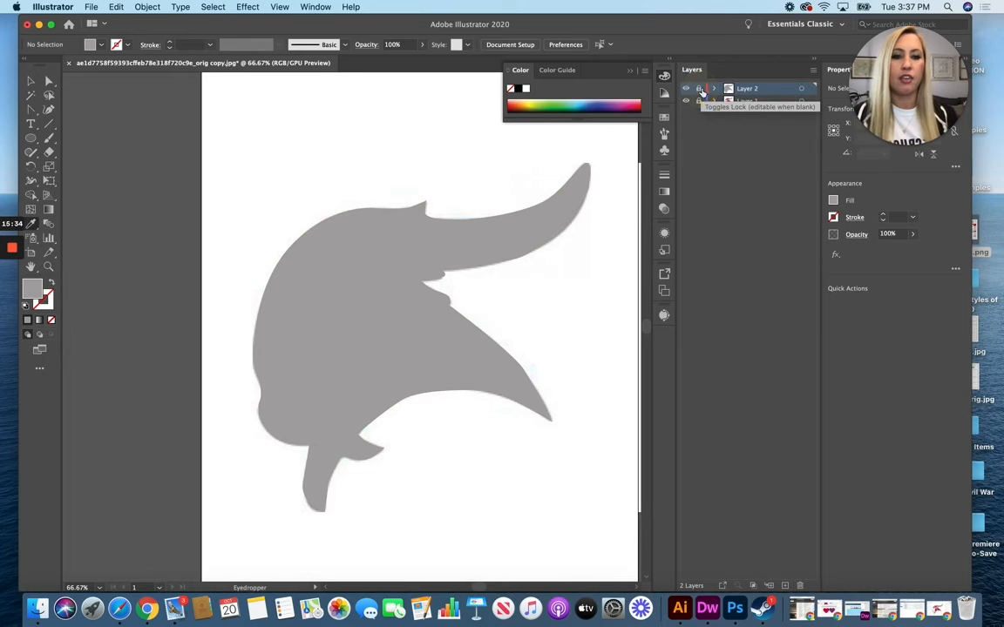
left_click(785, 587)
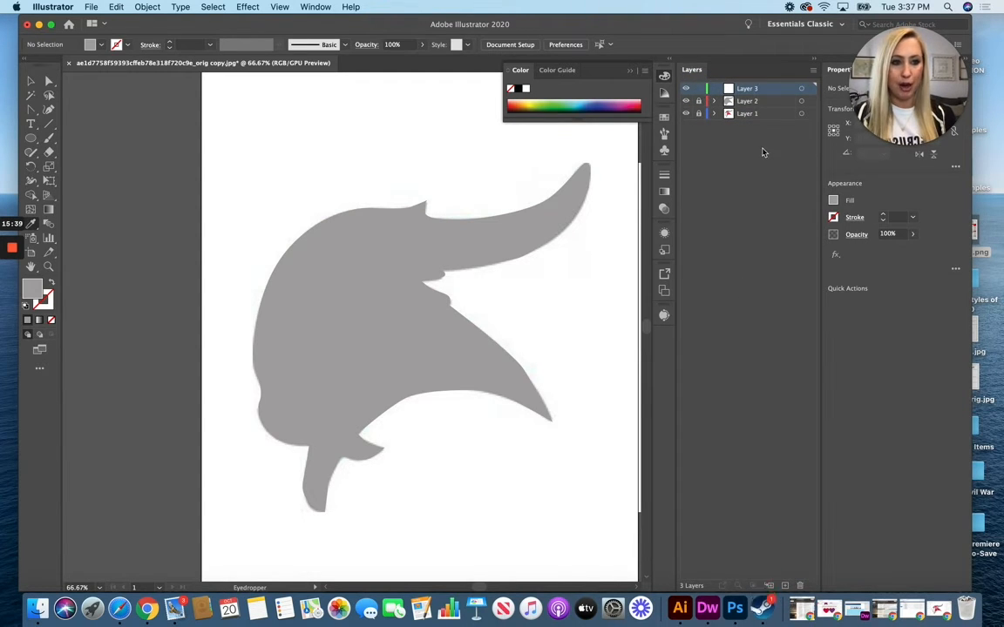
left_click(685, 101)
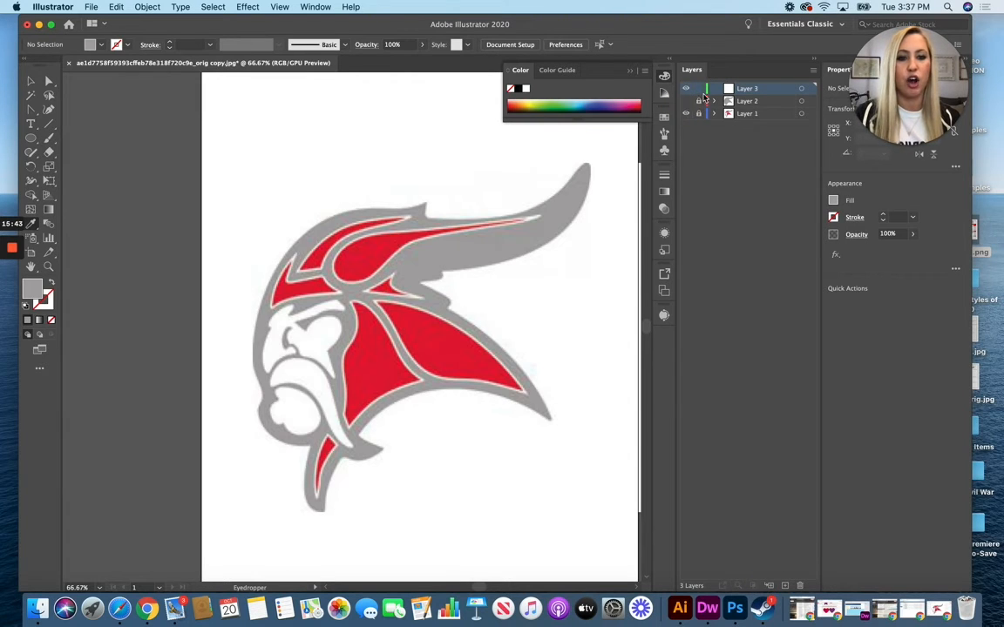
Step: On Layer 3, trace the front white face shape with the Pen tool from the brow down the face and around to the nostril
key("super+equal")
key("super+equal")
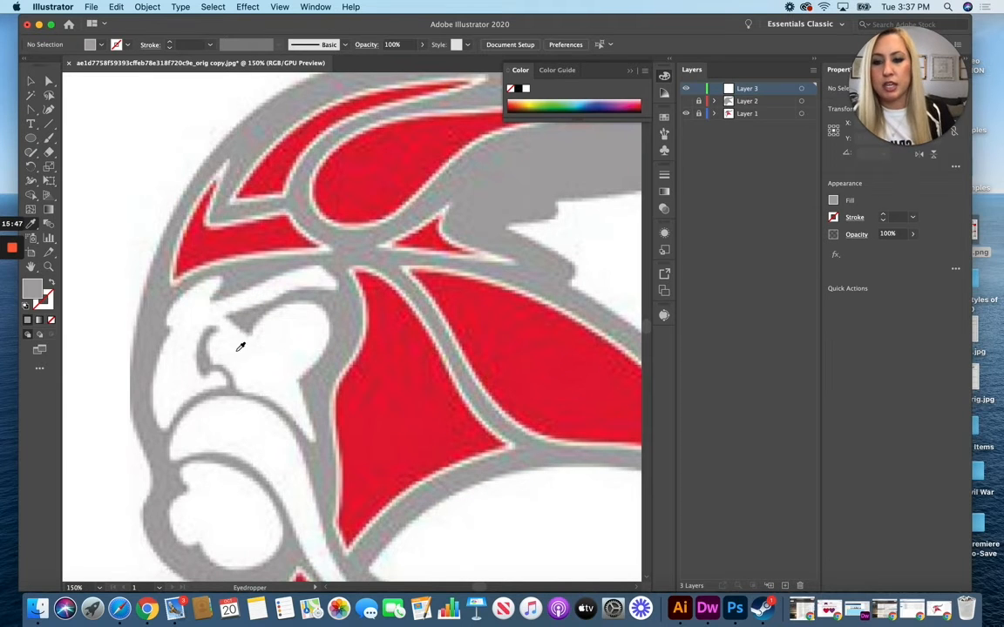
scroll(240, 338, "down", 5)
left_click_drag(36, 116, 79, 108)
left_click(212, 193)
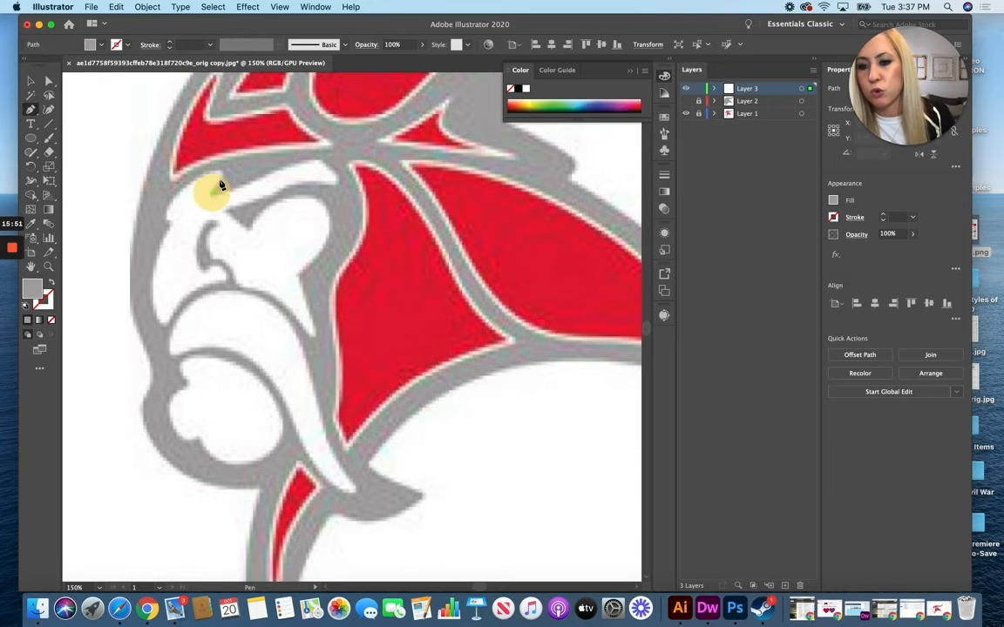
left_click_drag(223, 177, 219, 170)
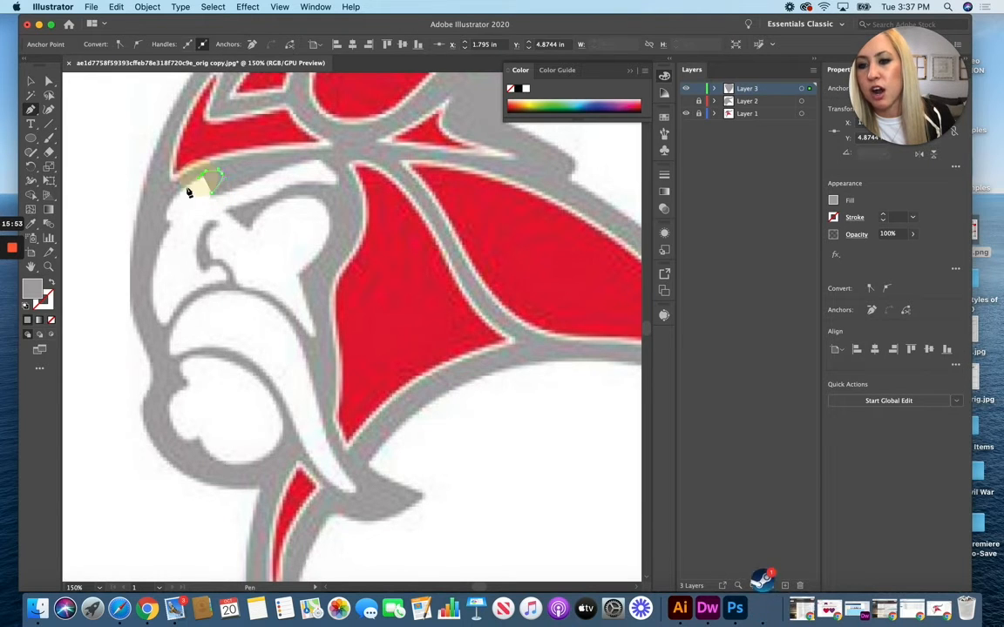
left_click_drag(162, 213, 156, 271)
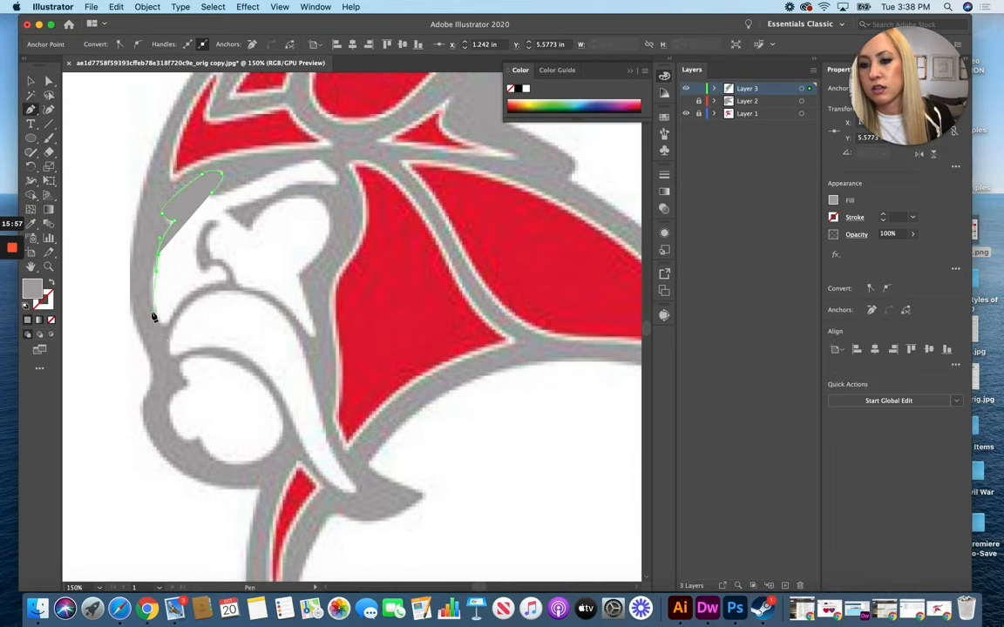
left_click(155, 316)
left_click_drag(160, 322, 209, 269)
left_click(223, 281)
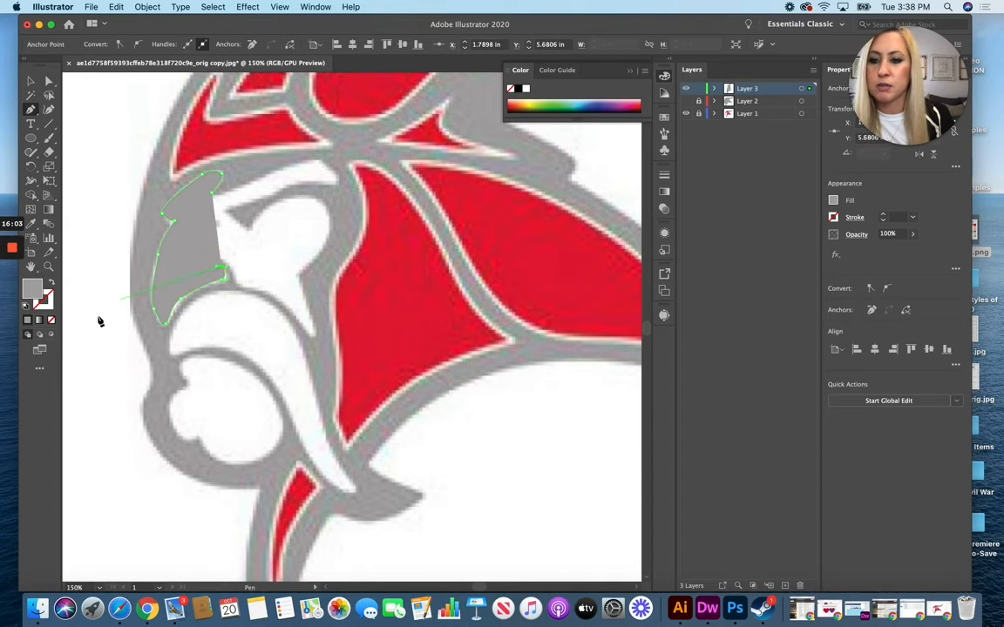
Step: Clear the face path's fill and continue tracing around the nostril and along the moustache's upper edge to the cheek's lower tip
left_click(50, 319)
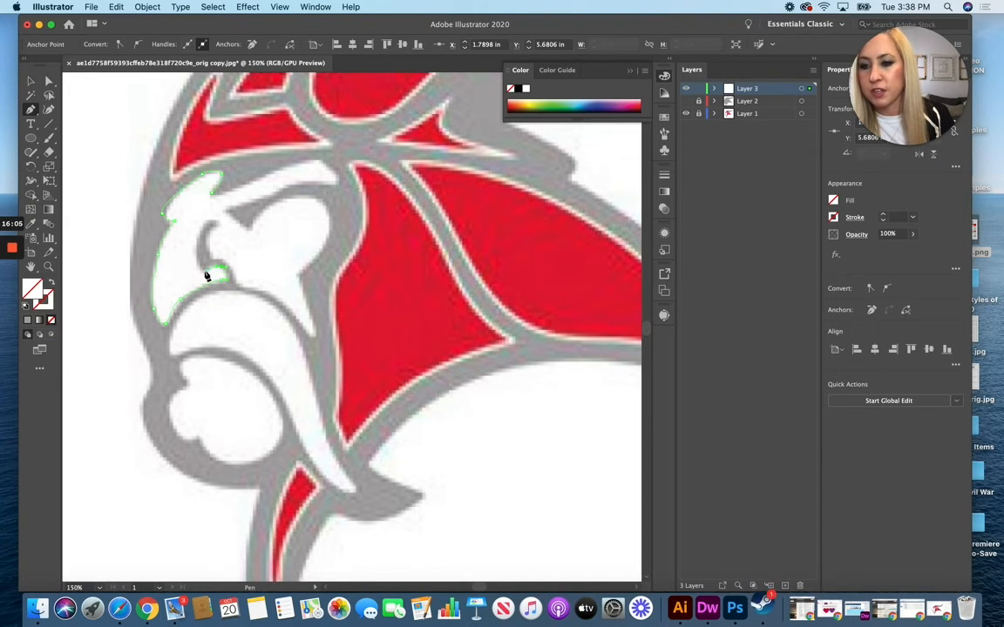
left_click(198, 265)
left_click(196, 247)
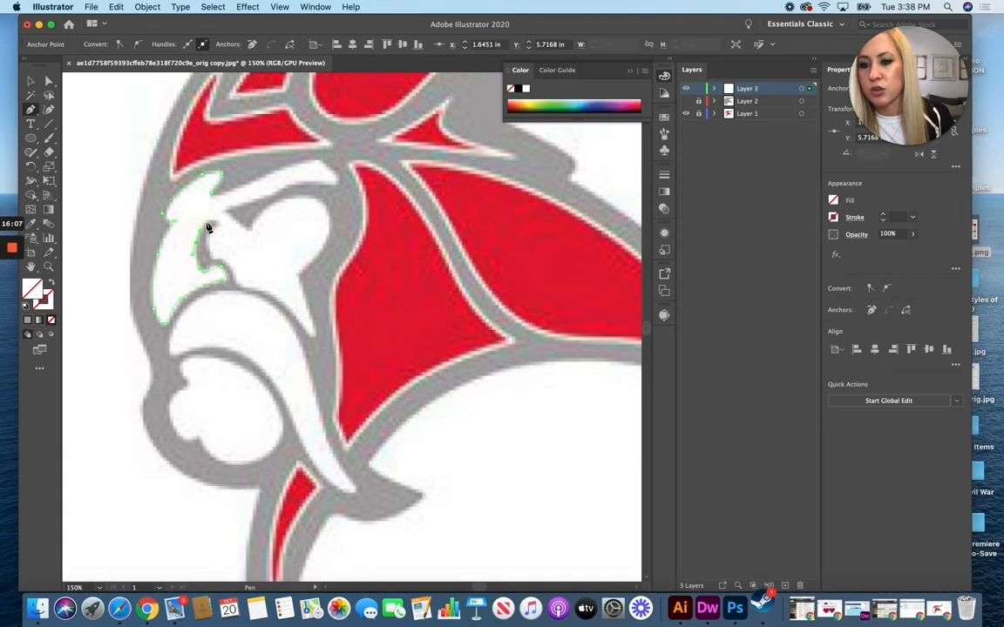
left_click_drag(214, 230, 306, 333)
left_click(225, 264)
left_click(314, 336)
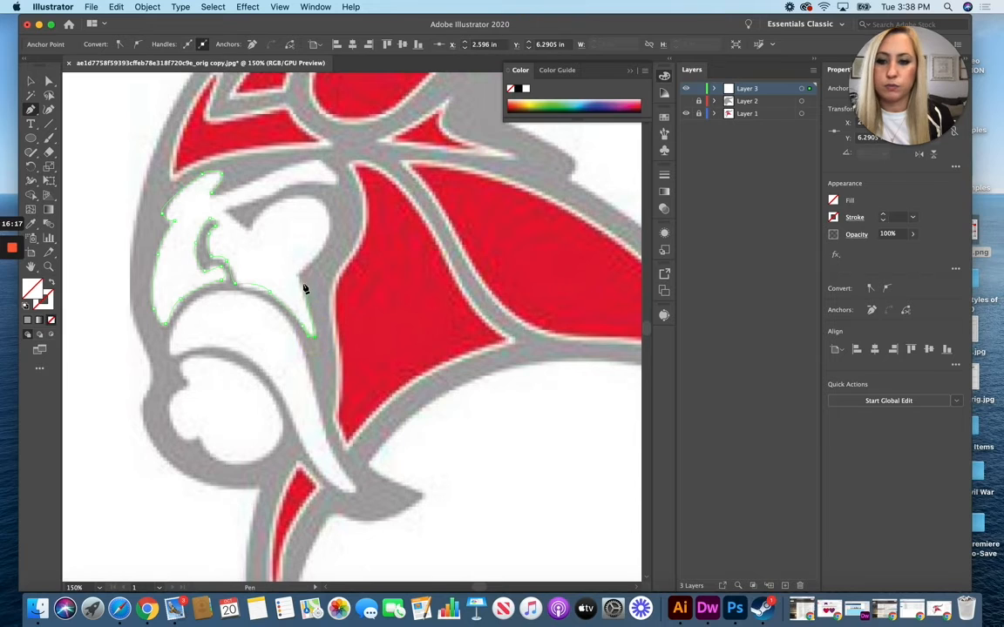
Step: Trace the face path up the cheek and around the rounded area below the eye to the eye's lower point
left_click_drag(302, 277, 332, 242)
left_click(325, 215)
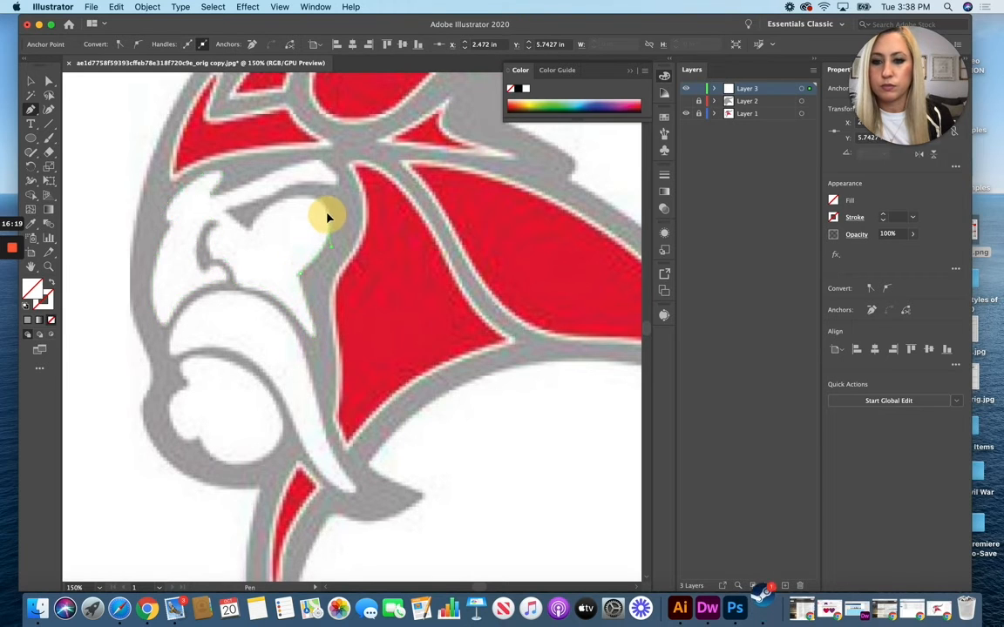
left_click(307, 201)
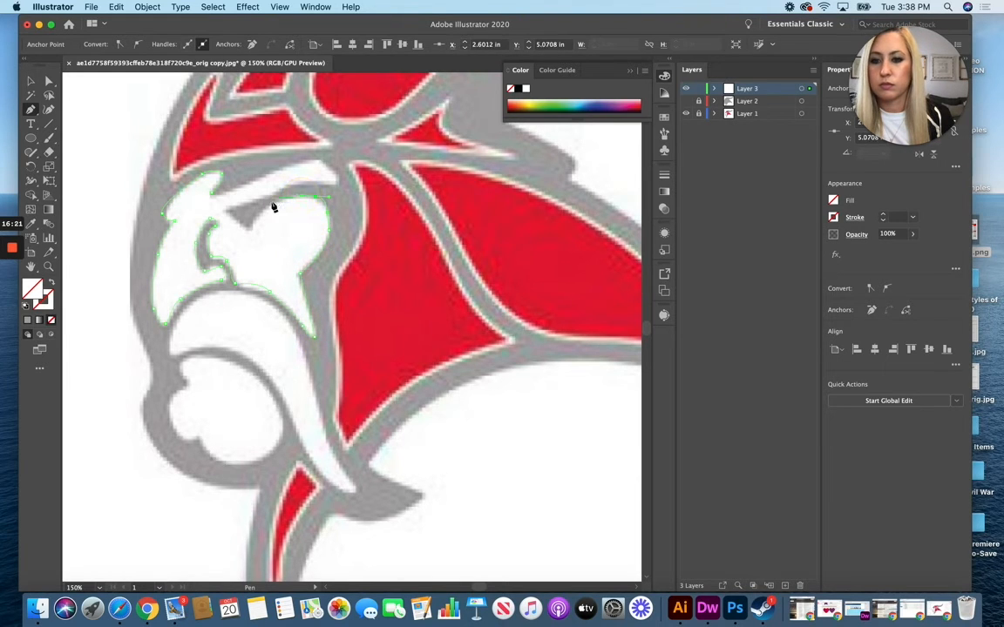
left_click_drag(272, 204, 263, 213)
left_click(251, 228)
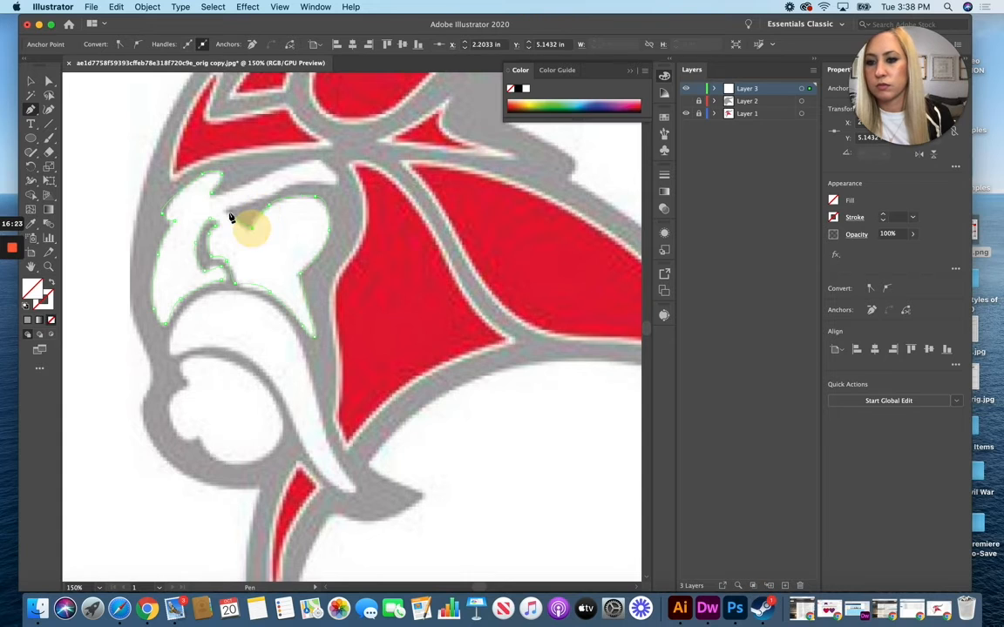
Step: Trace the eye's upper edge and around the white eyebrow, closing the face path beside the nose bridge
left_click(224, 210)
left_click(292, 182)
left_click_drag(292, 182, 309, 181)
left_click(339, 184)
left_click(326, 163)
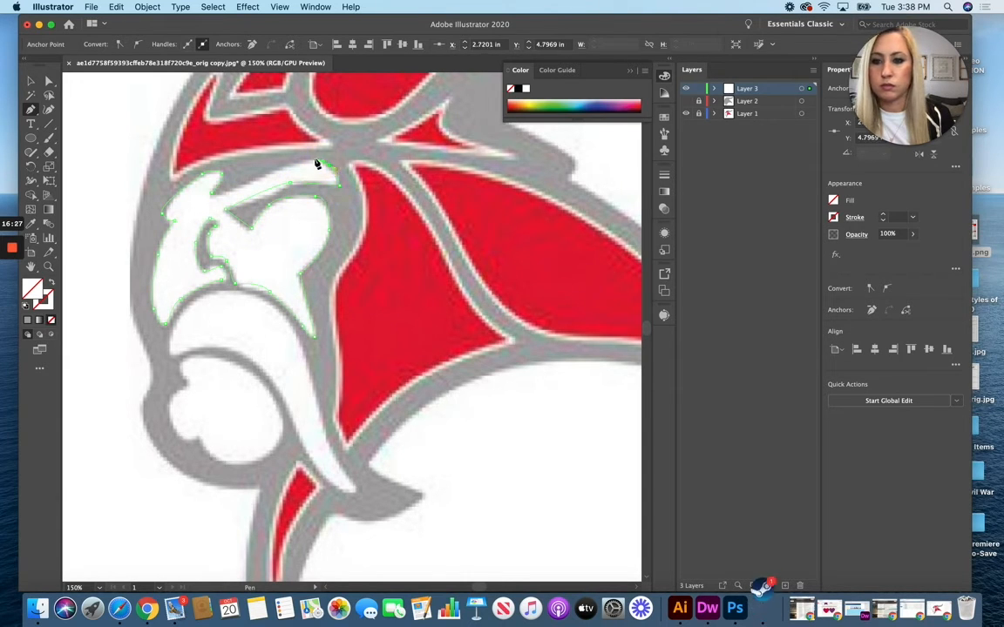
left_click(312, 159)
left_click(212, 194)
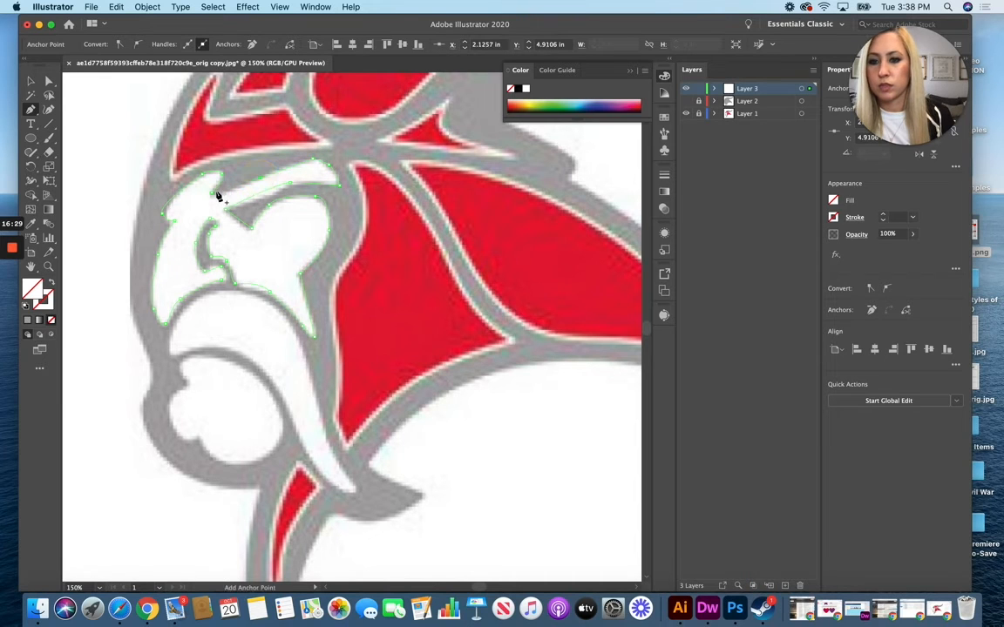
left_click(211, 193)
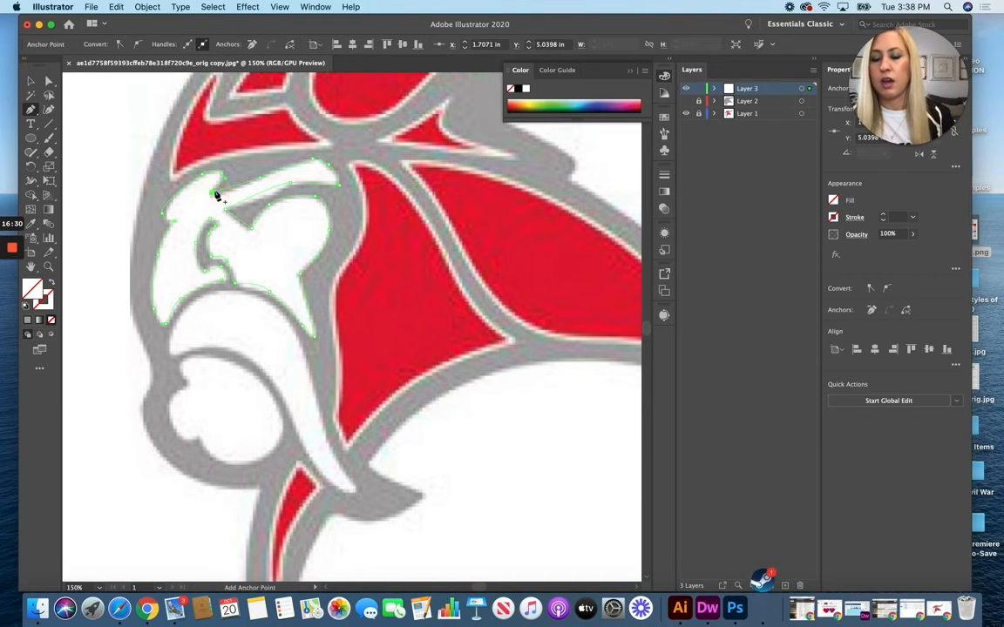
Step: Fill the closed face shape with white sampled from the image and deselect it
left_click(32, 224)
left_click(261, 253)
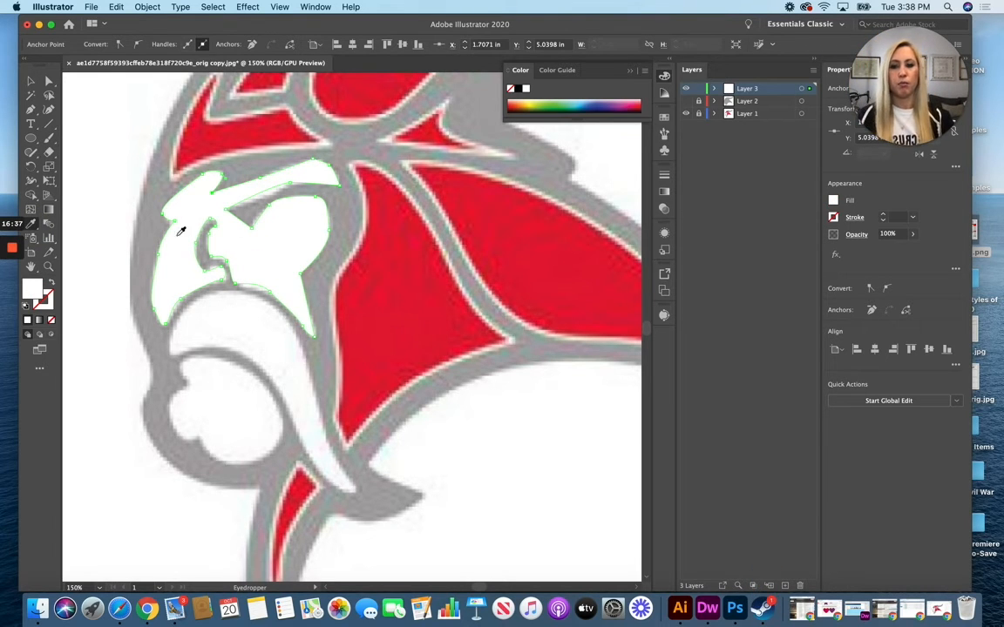
left_click(32, 80)
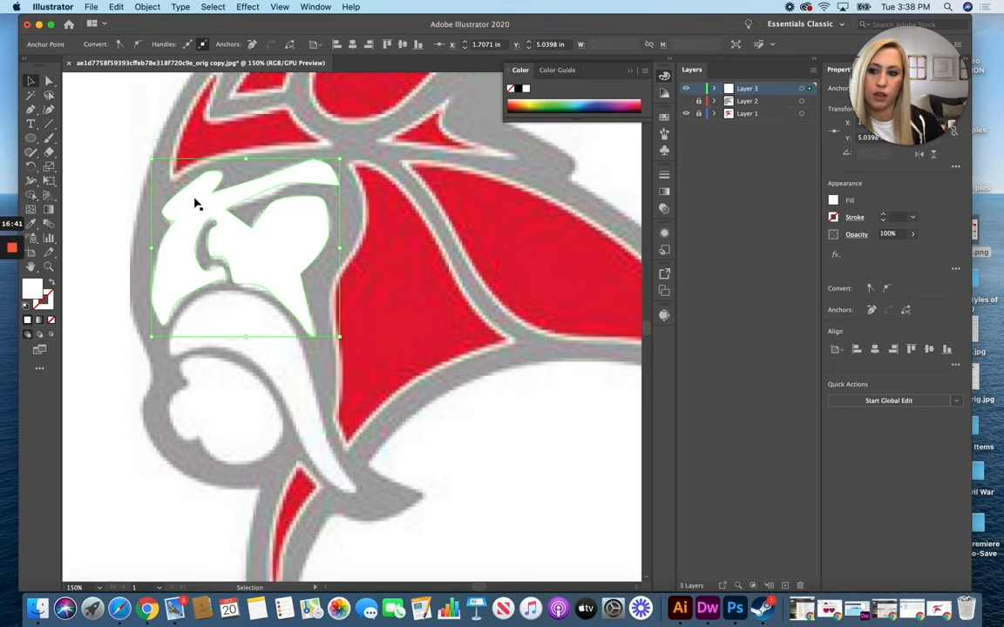
left_click(106, 157)
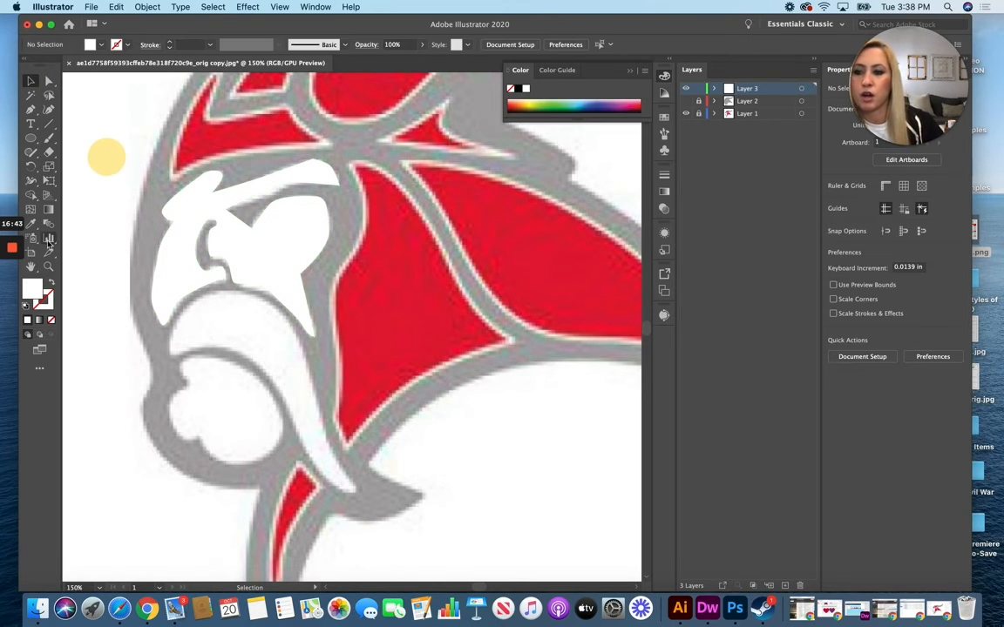
Step: Sample the logo's red as the fill colour and check its hex code in the Color Picker
key("i")
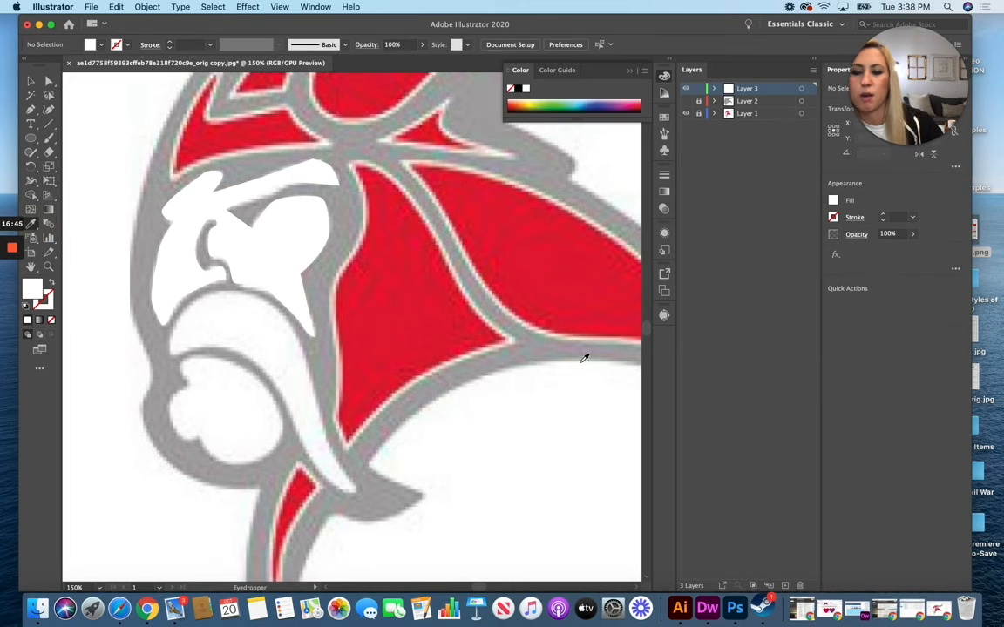
left_click(394, 262)
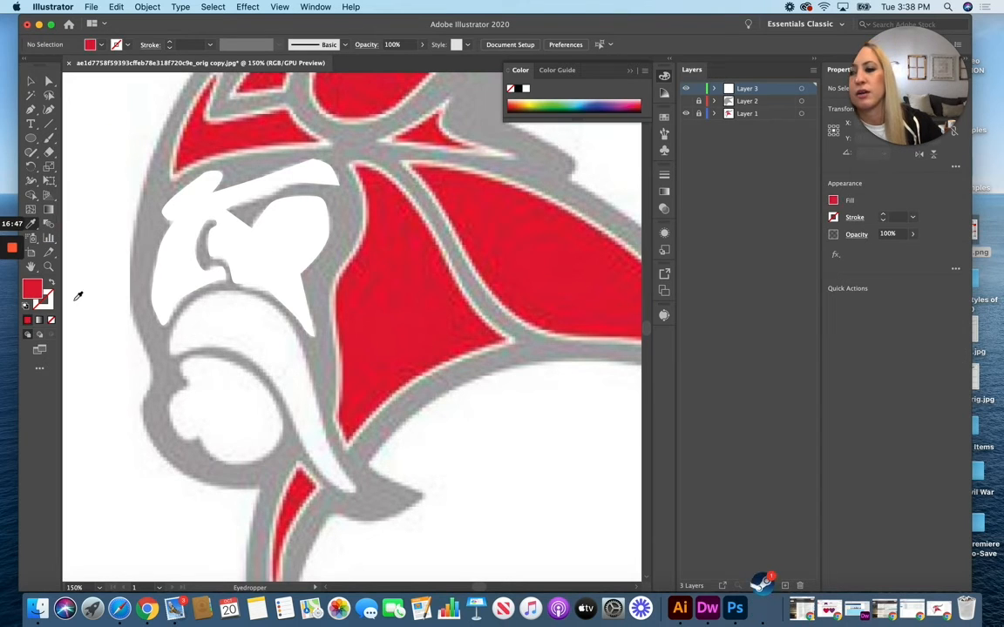
double_click(35, 287)
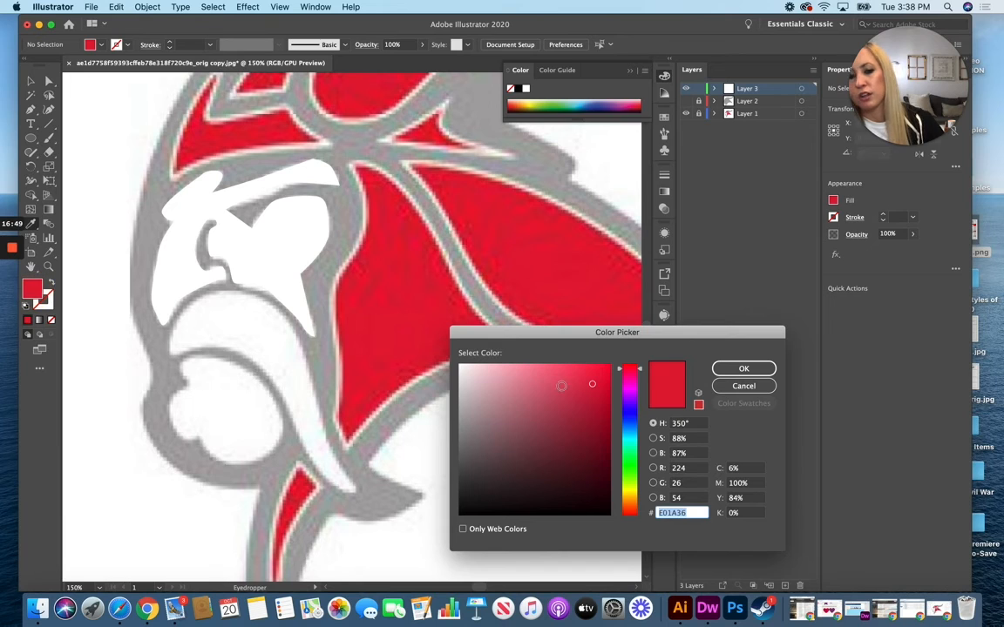
left_click_drag(638, 332, 444, 160)
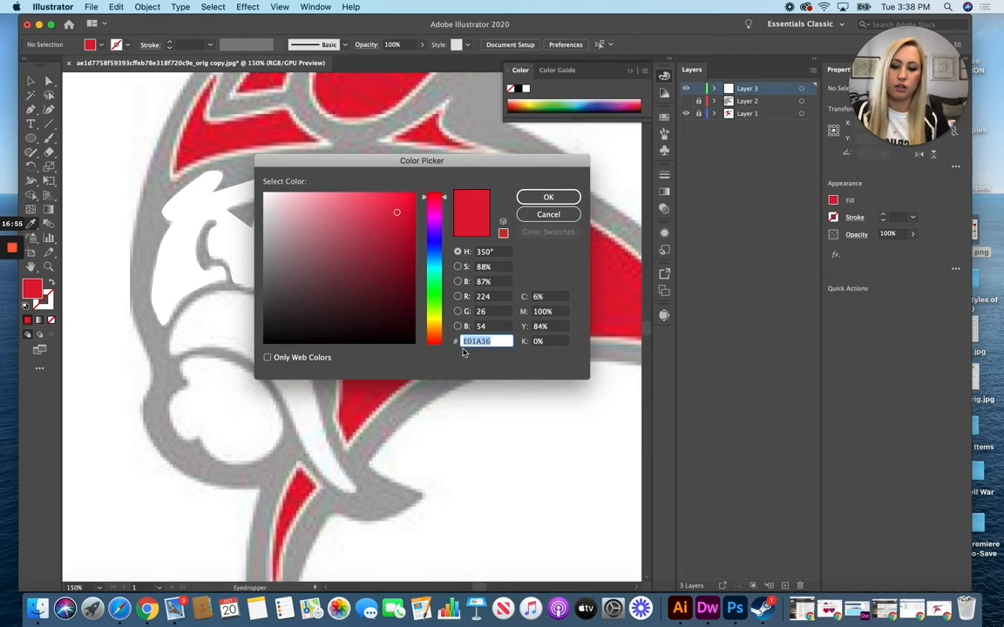
left_click(548, 199)
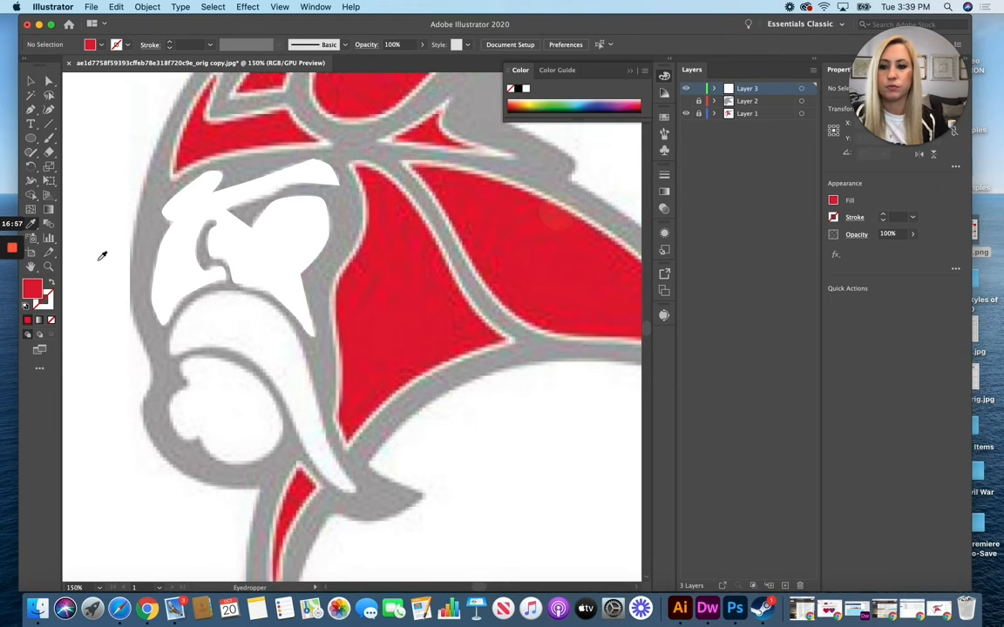
left_click(31, 82)
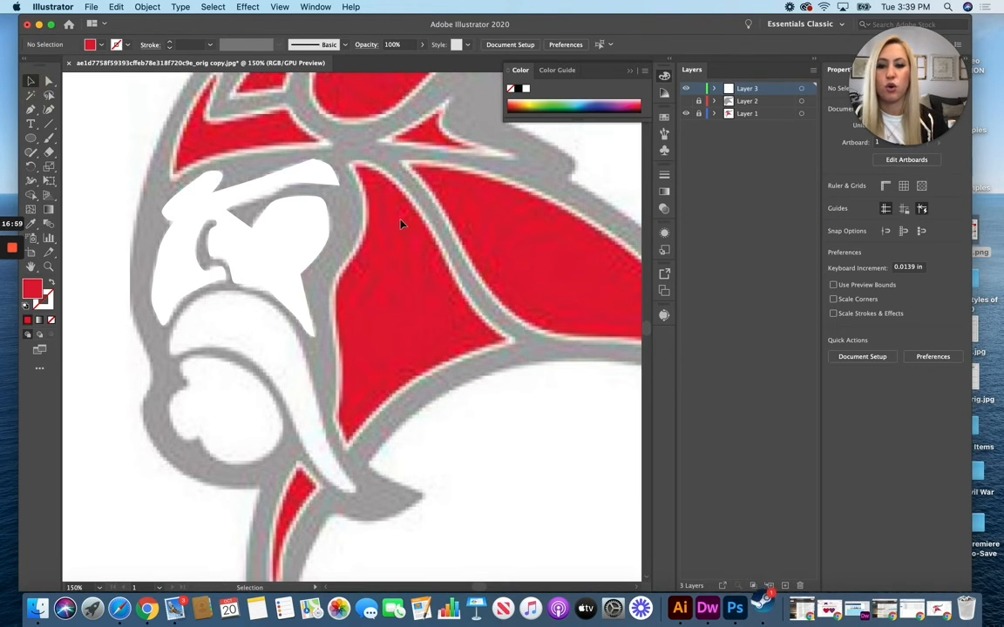
Step: Give the white face shape a 1 pt red stroke, set the stroke back to none and deselect the shape
left_click(279, 250)
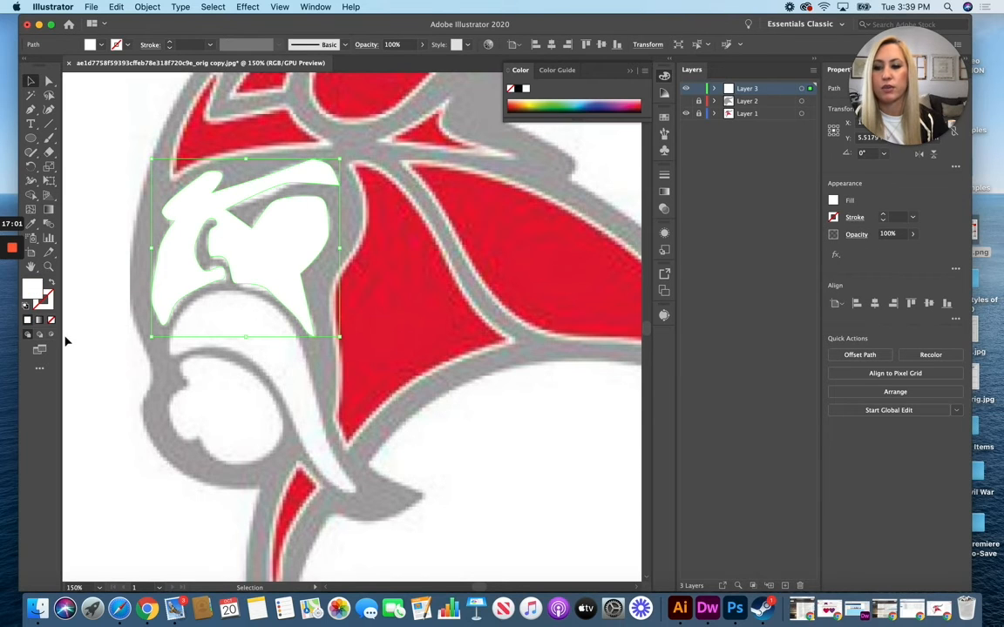
double_click(42, 301)
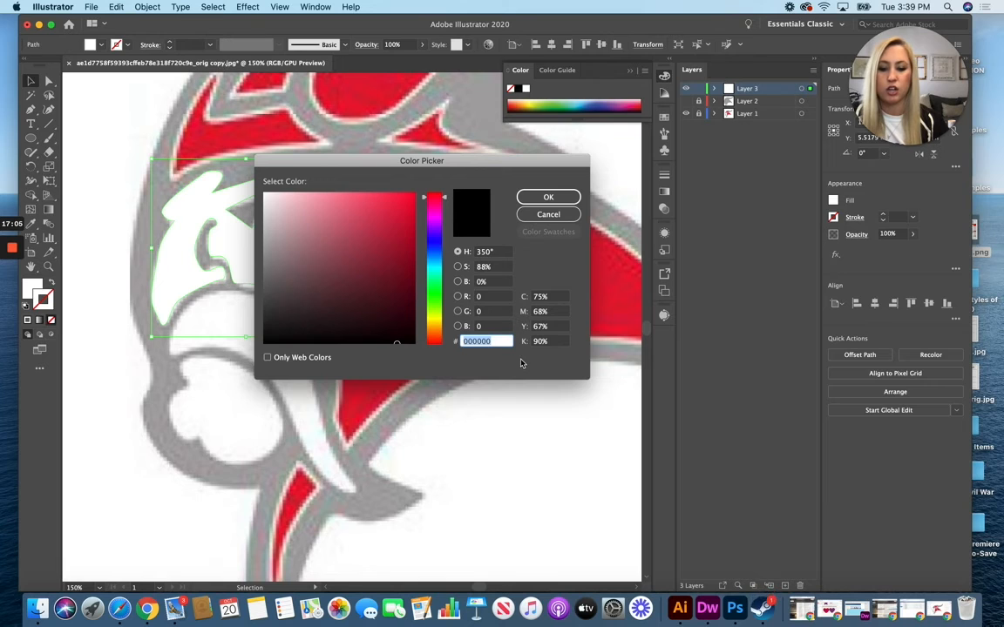
left_click(548, 197)
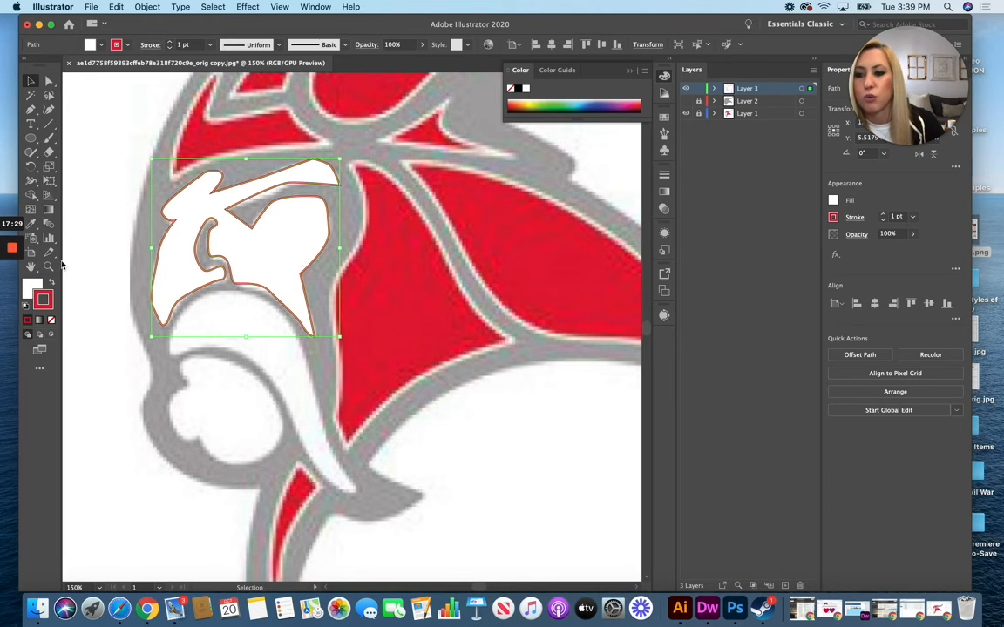
left_click(51, 322)
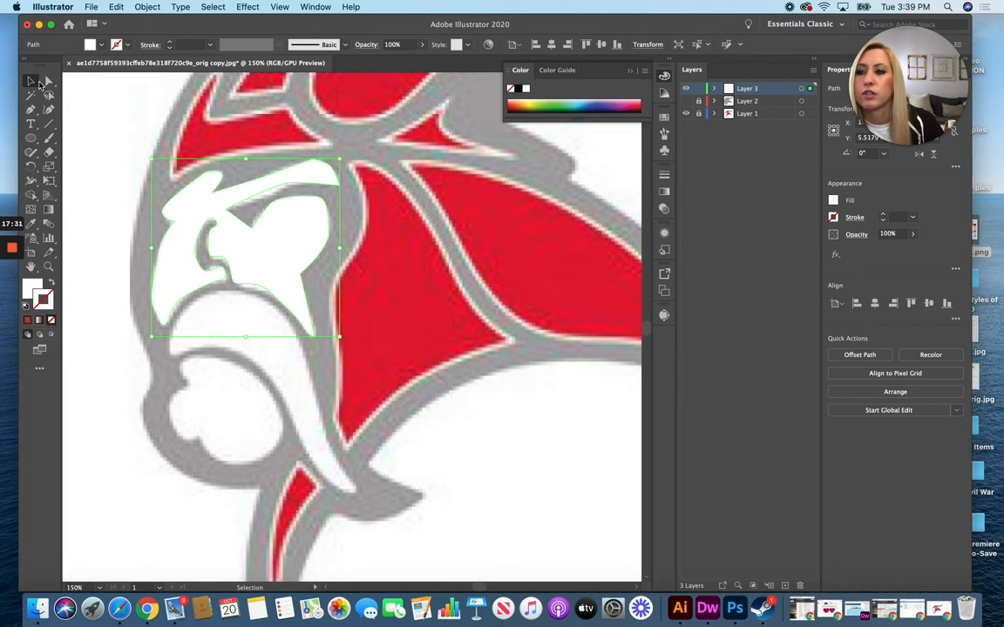
left_click(36, 84)
left_click(101, 146)
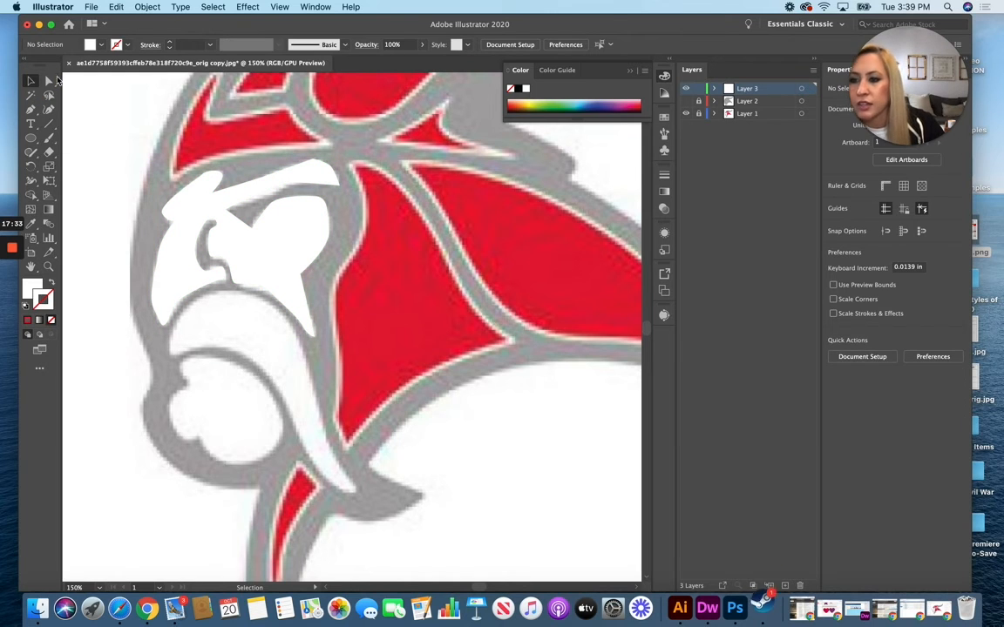
Step: Trace the moustache with the Pen tool along its upper edge to the tip and back along the lower edge, using no fill
left_click(32, 110)
left_click(170, 357)
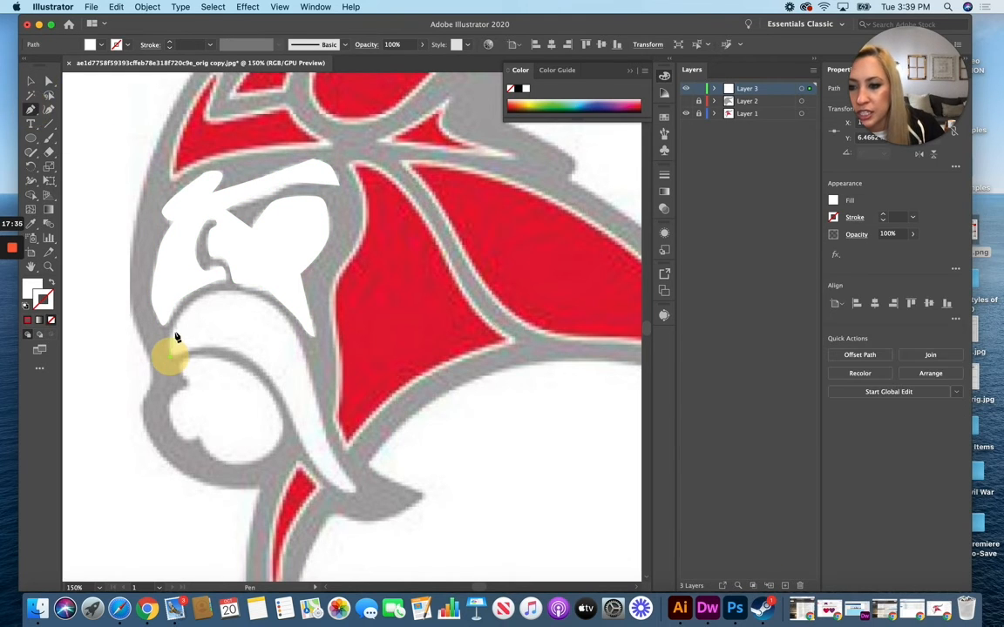
left_click_drag(191, 307, 240, 297)
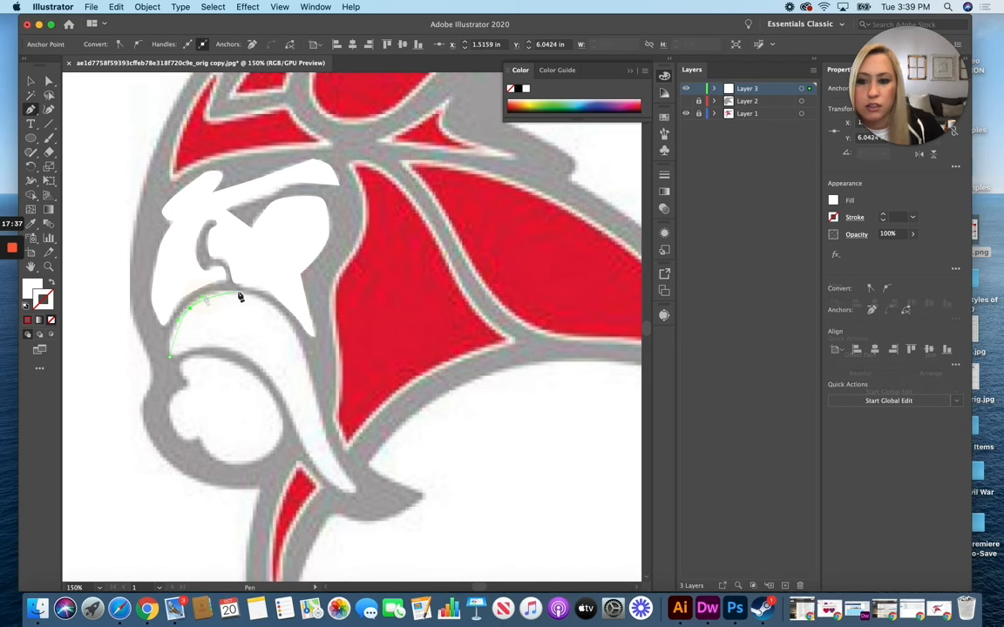
left_click(281, 311)
left_click_drag(311, 377, 307, 456)
left_click(355, 489)
left_click(354, 494)
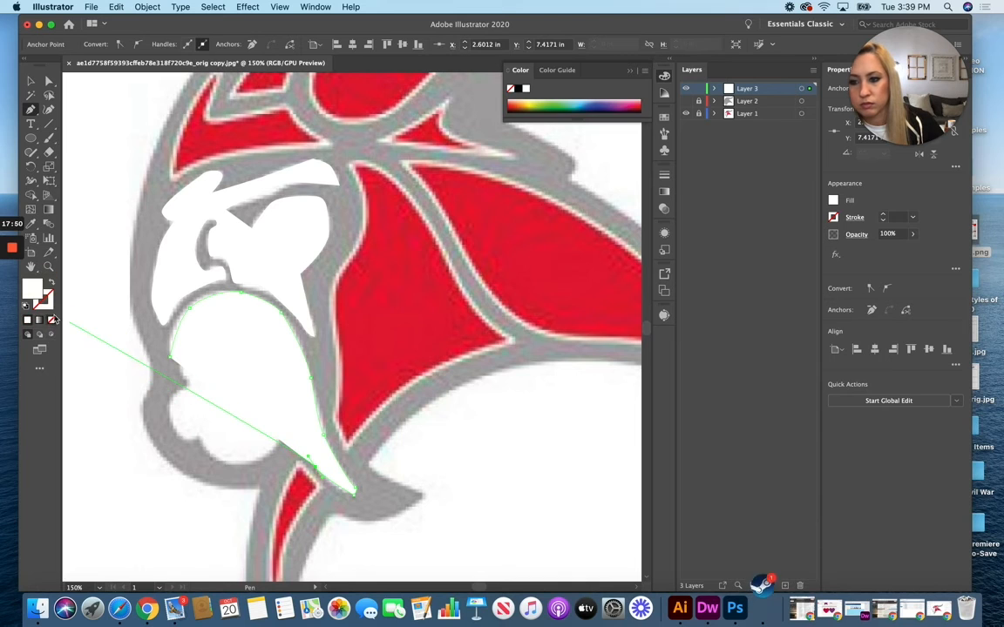
left_click(52, 319)
left_click_drag(266, 367, 250, 355)
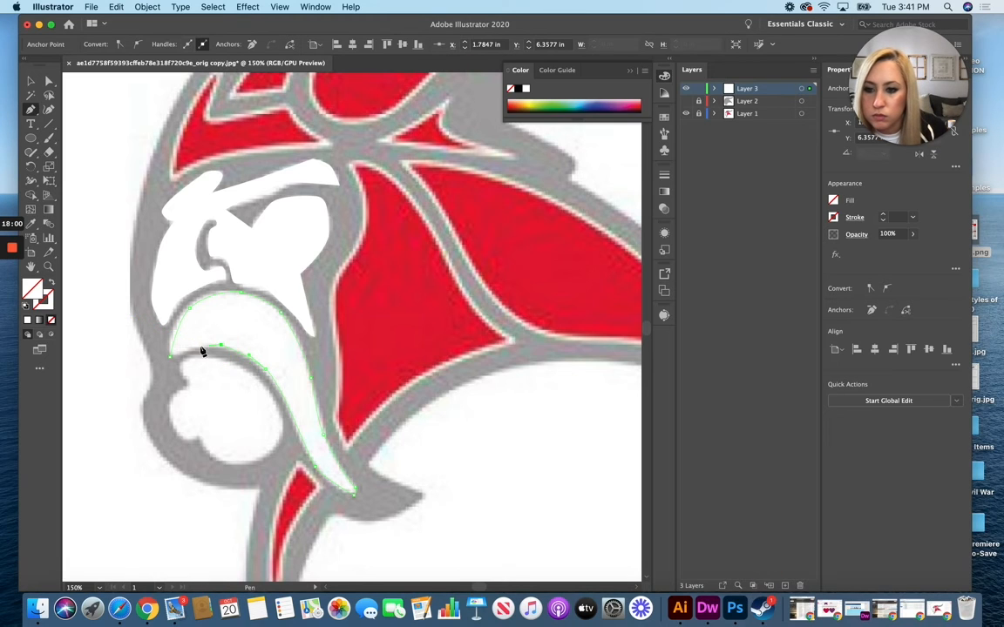
left_click(171, 355)
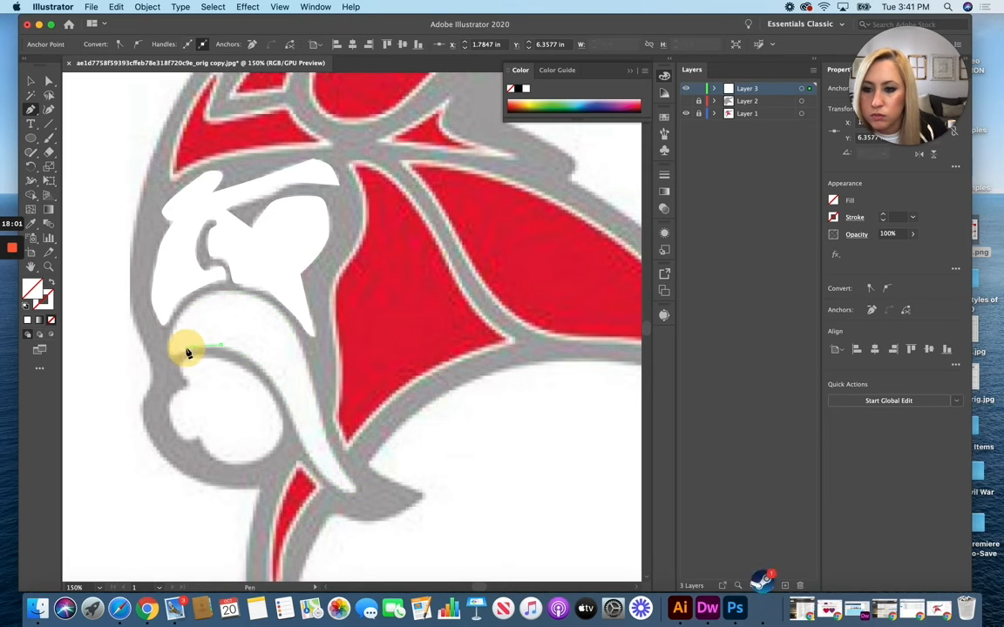
Step: Fill the closed moustache shape with white sampled from the image and deselect it
left_click(32, 224)
left_click(96, 228)
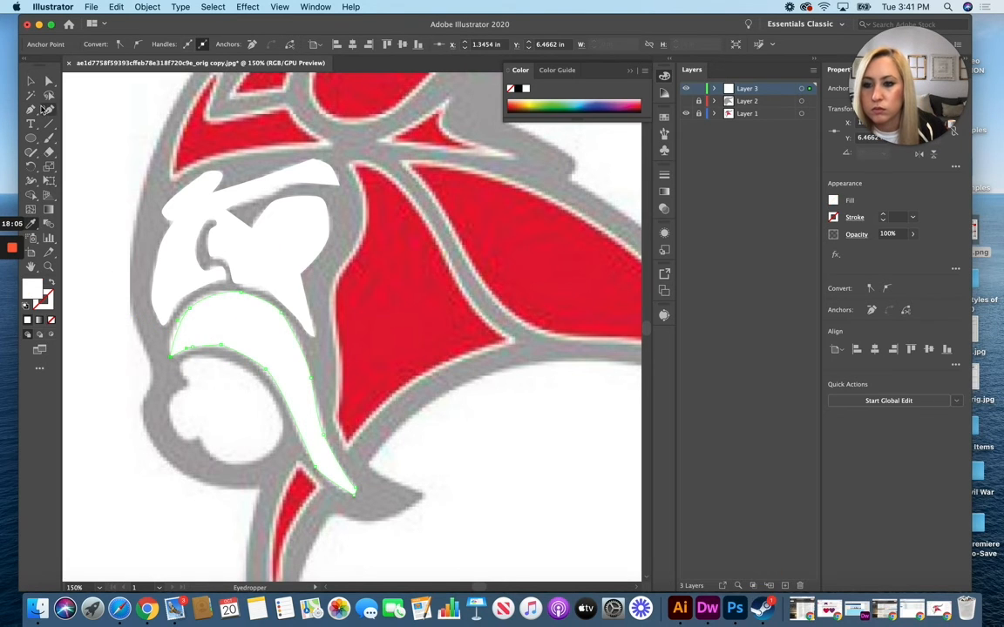
left_click(31, 81)
left_click(113, 194)
Step: Trace the white chin shape below the moustache with the Pen tool as a closed white-filled path and deselect it
left_click(30, 109)
left_click(181, 362)
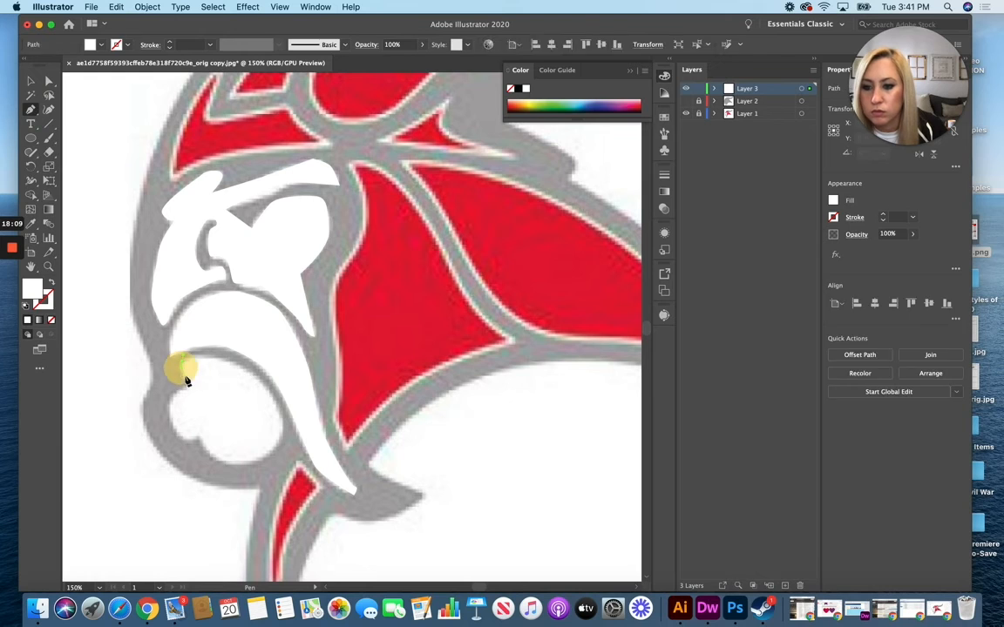
left_click(185, 380)
left_click(172, 399)
left_click(172, 421)
left_click(196, 434)
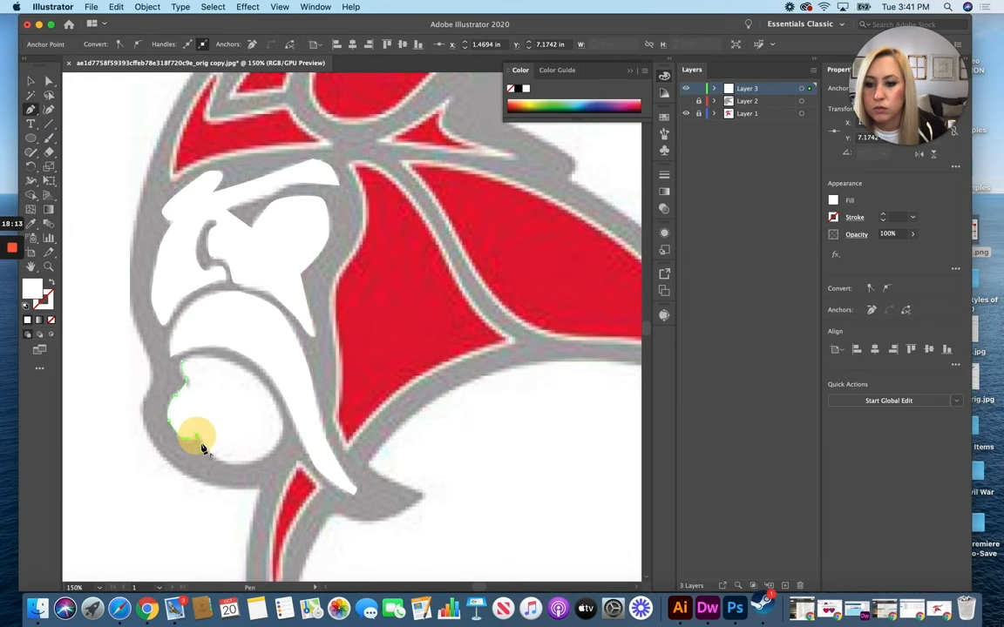
left_click(263, 451)
left_click(279, 425)
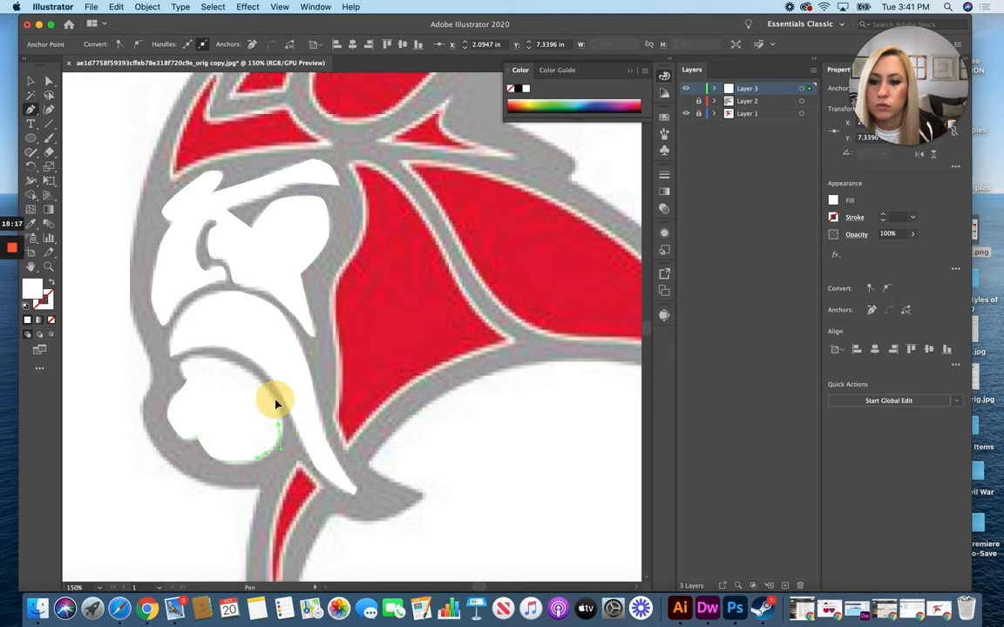
left_click(239, 373)
left_click(182, 362)
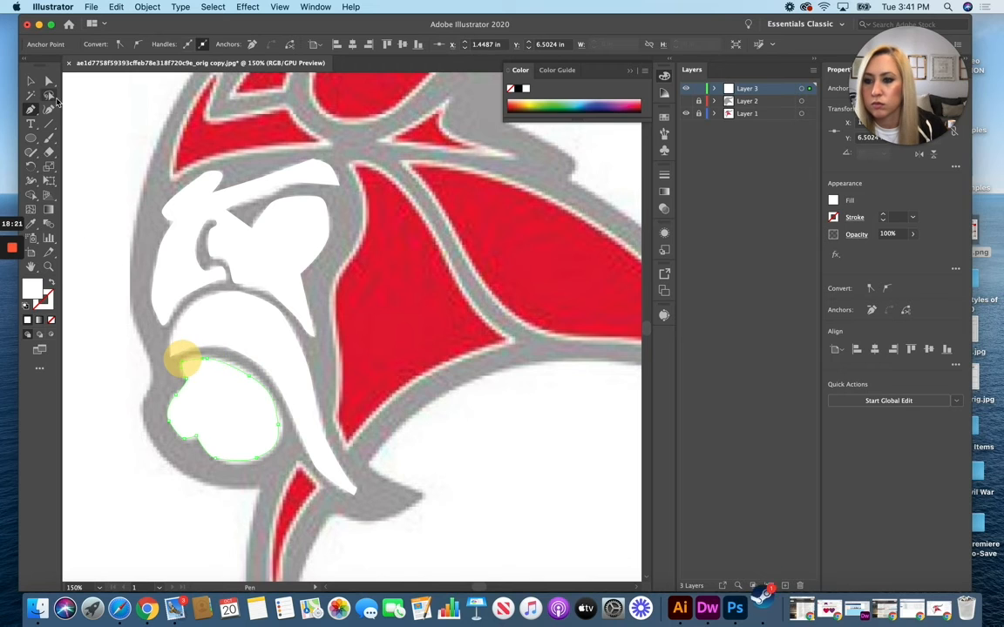
left_click(30, 81)
left_click(111, 203)
Step: Trace the red helmet band above the eyebrow with the Pen tool as a closed path, using no fill
scroll(392, 414, "up", 1)
scroll(392, 419, "up", 5)
left_click(30, 108)
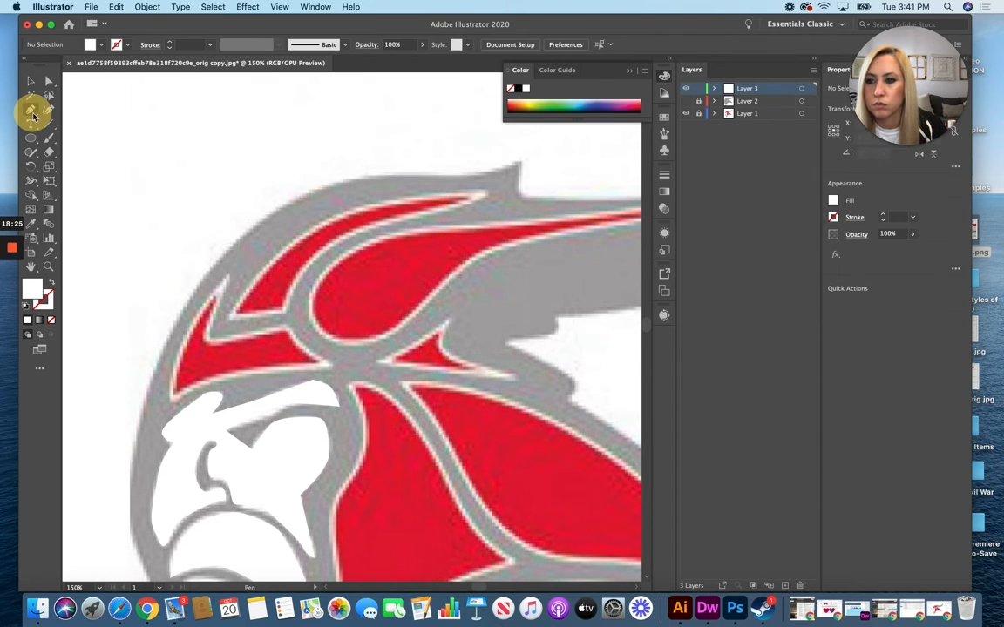
left_click(225, 279)
left_click(184, 346)
left_click(173, 397)
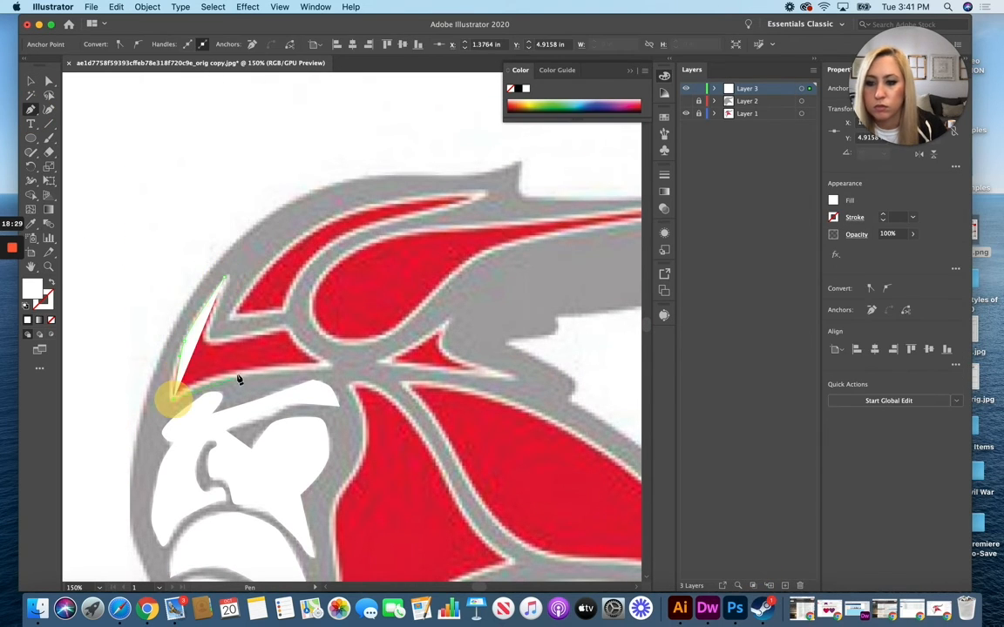
left_click(236, 373)
left_click(329, 369)
left_click(299, 349)
left_click(290, 331)
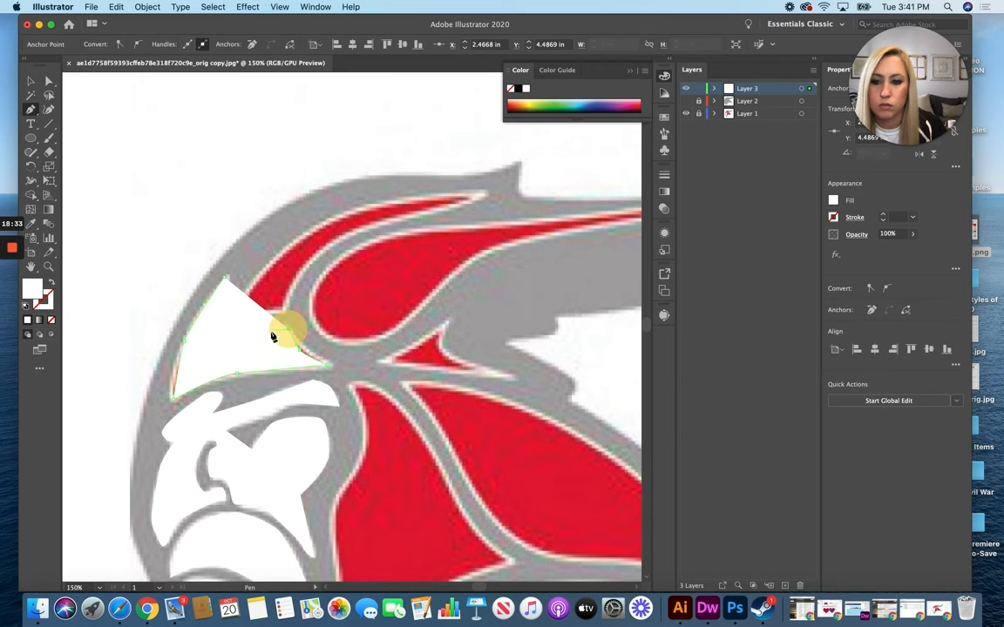
left_click(51, 321)
left_click(206, 339)
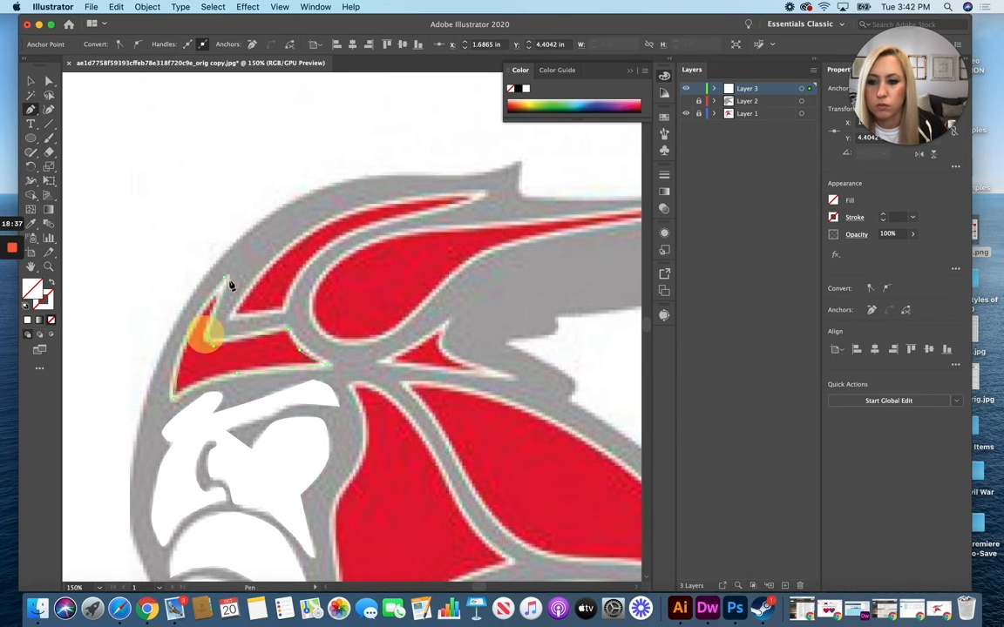
left_click(224, 281)
Step: Fill the helmet band with red sampled from the image, give it a 3 pt white stroke and deselect it
left_click(31, 223)
left_click(202, 360)
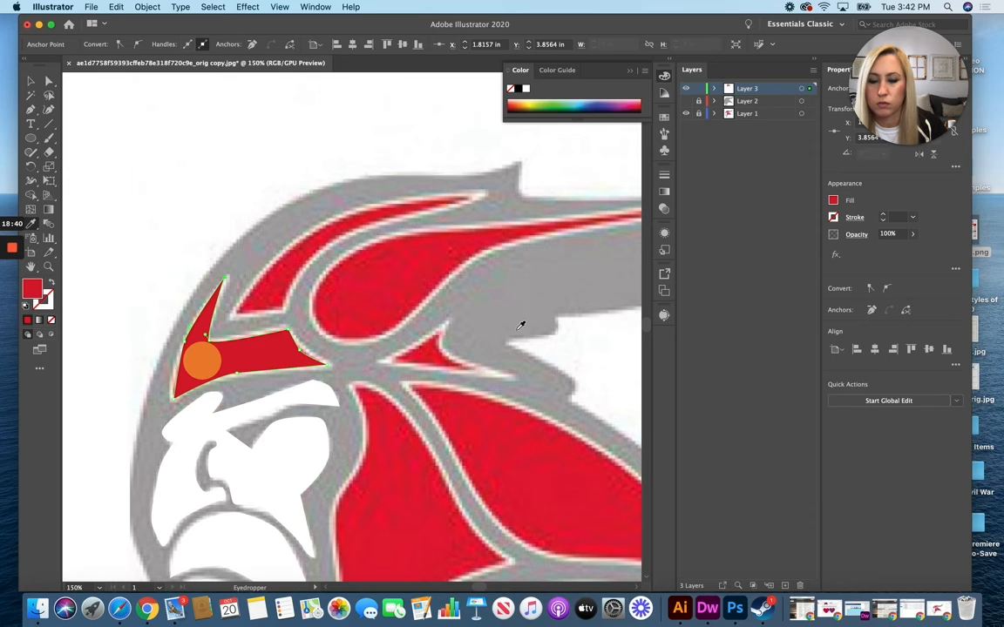
double_click(41, 298)
left_click_drag(266, 196, 230, 167)
left_click(536, 196)
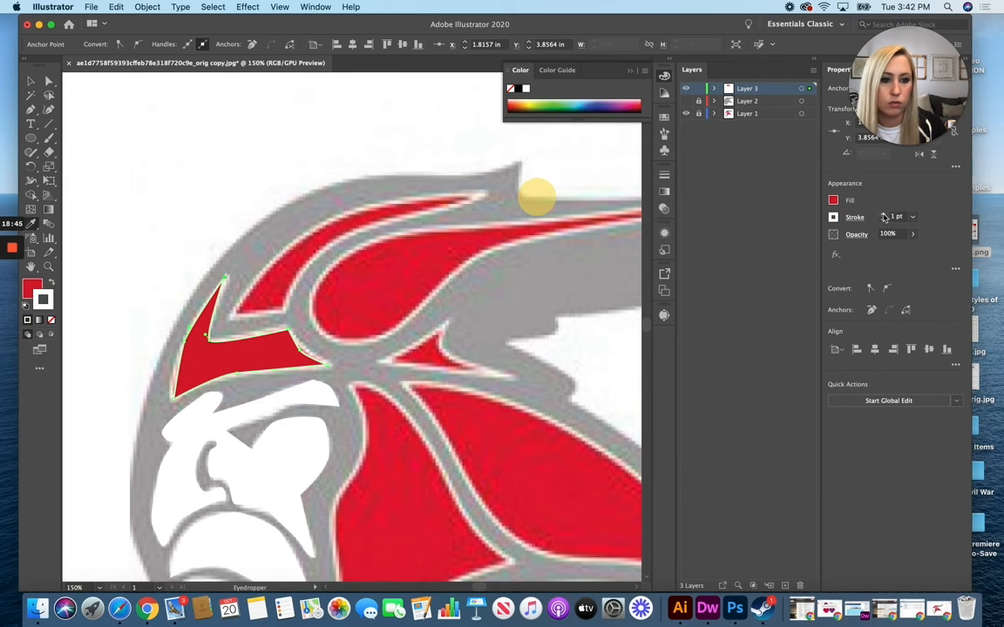
left_click(883, 214)
left_click(883, 214)
left_click(31, 81)
left_click(193, 158)
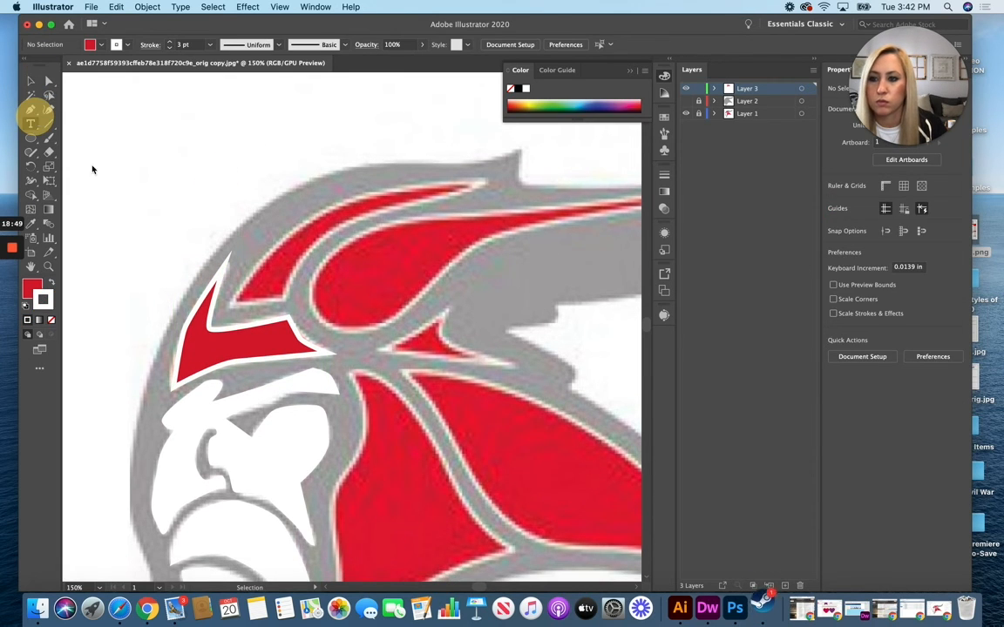
Step: Trace the curved red stripe along the top of the helmet with the Pen tool as a closed path
left_click(30, 109)
left_click(233, 302)
left_click(288, 300)
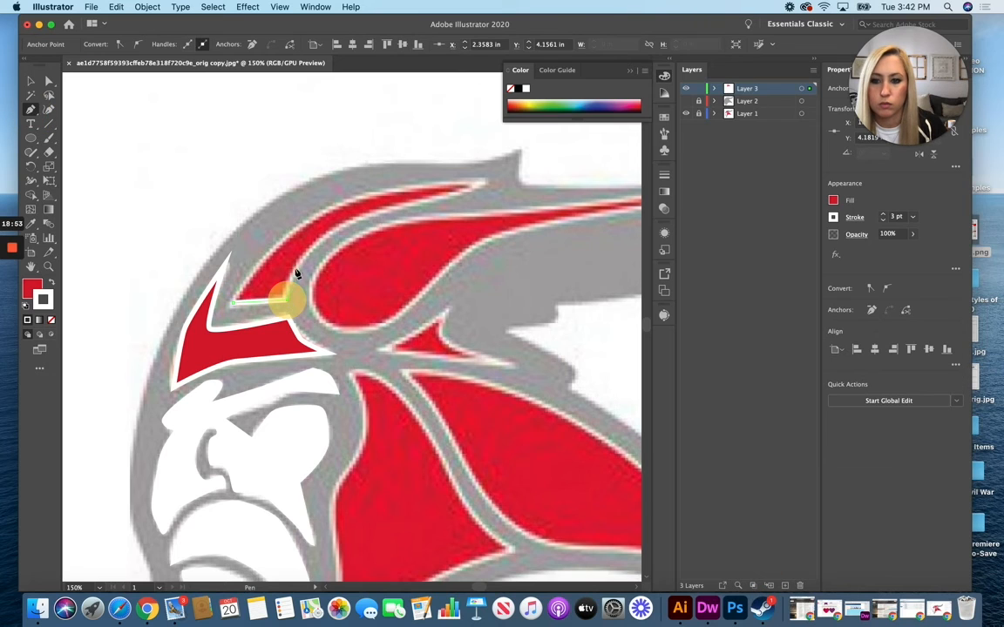
left_click(336, 230)
left_click(479, 188)
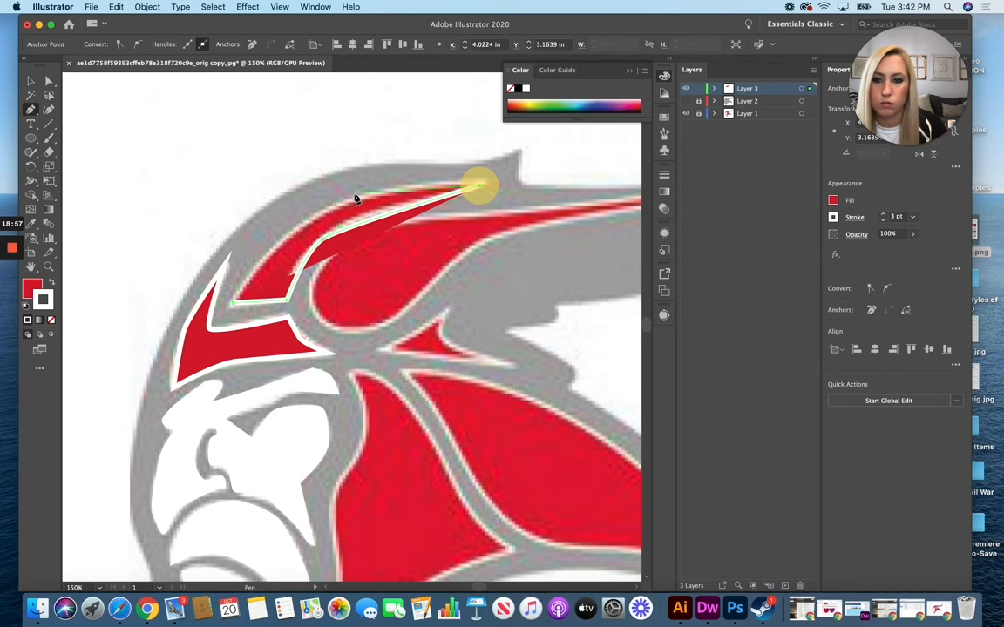
left_click(353, 196)
left_click(266, 261)
left_click(253, 276)
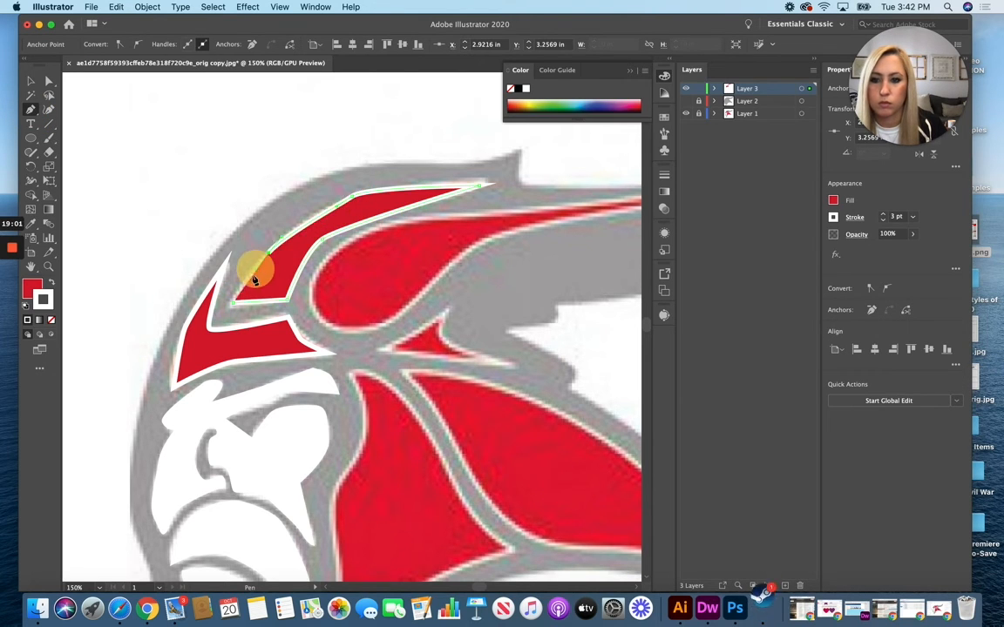
left_click(233, 304)
Step: Smooth the curved stripe's corners with the Anchor Point tool, adjust its upper-edge handles with Direct Selection and deselect it
left_click_drag(31, 109, 81, 153)
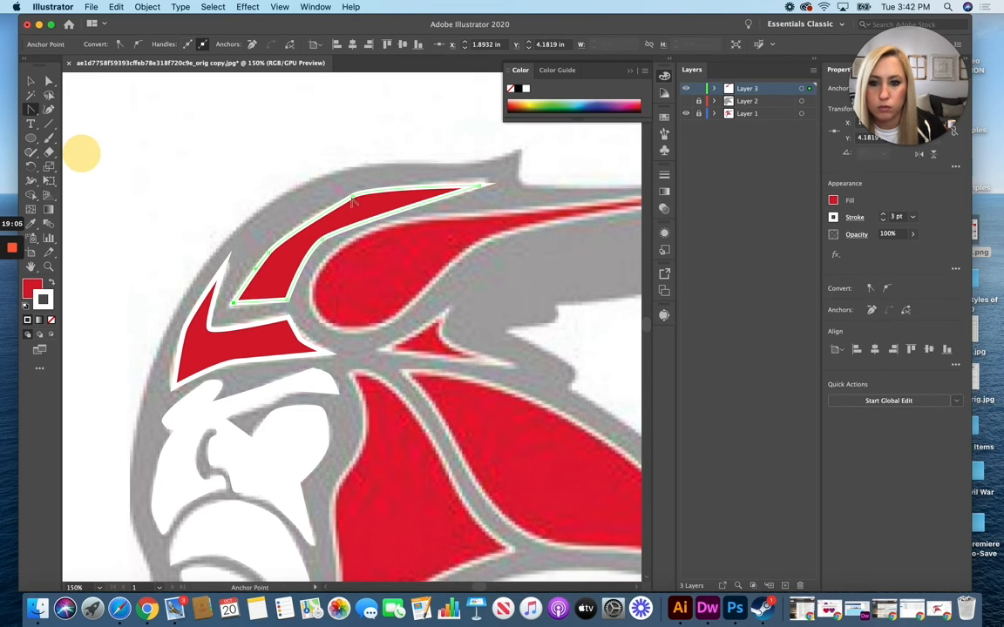
mouse_move(353, 196)
left_mouse_down()
mouse_move(325, 207)
mouse_move(315, 251)
mouse_move(347, 215)
left_mouse_up()
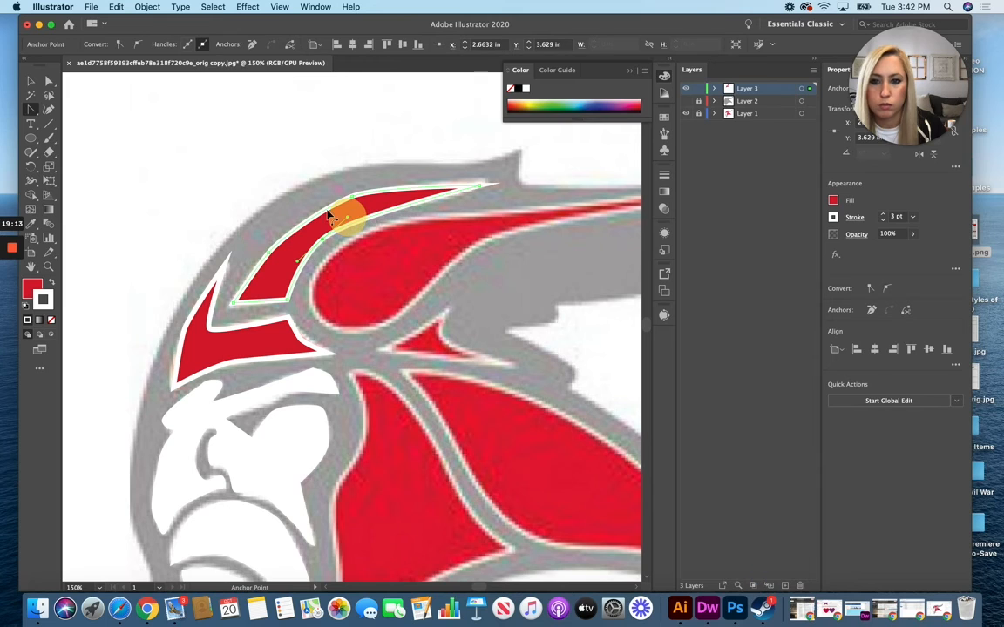
left_click_drag(268, 253, 258, 258)
left_click(49, 80)
left_click(352, 197)
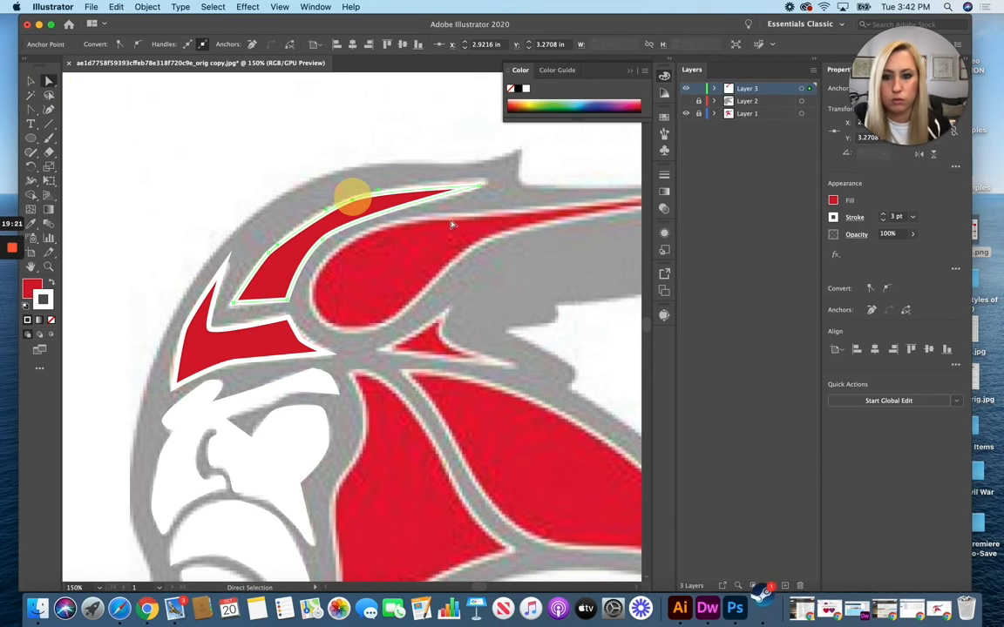
left_click_drag(328, 212, 313, 212)
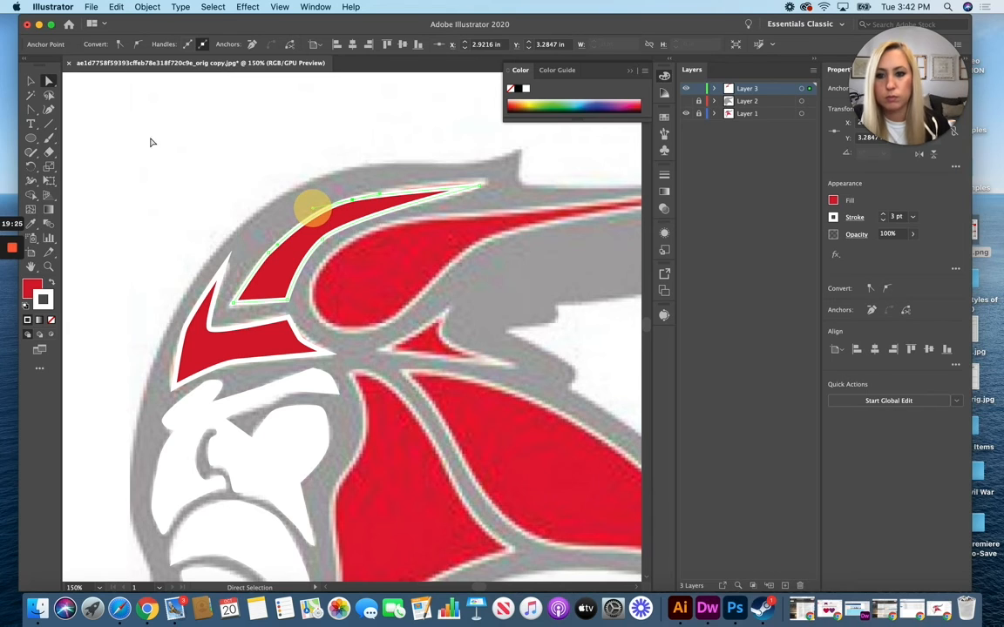
left_click(30, 82)
left_click(188, 162)
Step: Trace the small red triangle below the teardrop-shaped red area with the Pen tool as a closed path
scroll(99, 230, "down", 3)
left_click_drag(30, 110, 85, 114)
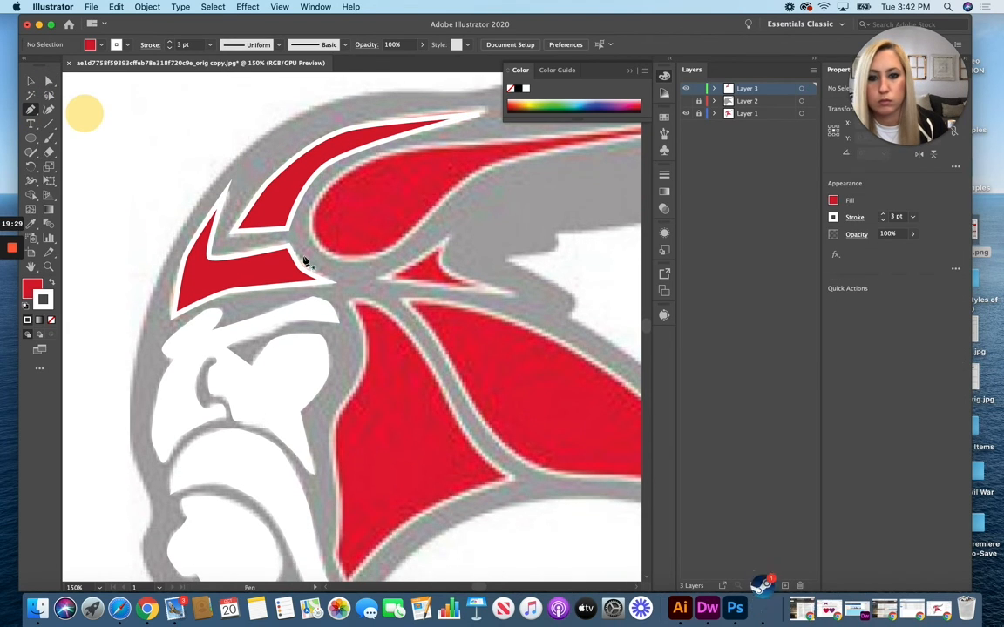
left_click(443, 236)
left_click_drag(399, 271, 377, 277)
left_click(493, 291)
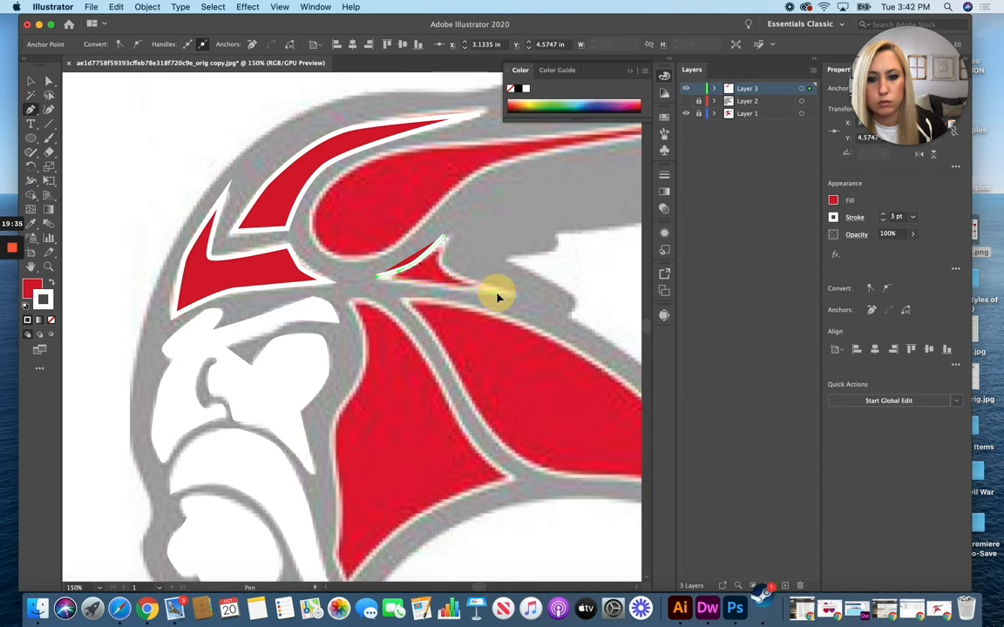
left_click(444, 238)
left_click(47, 80)
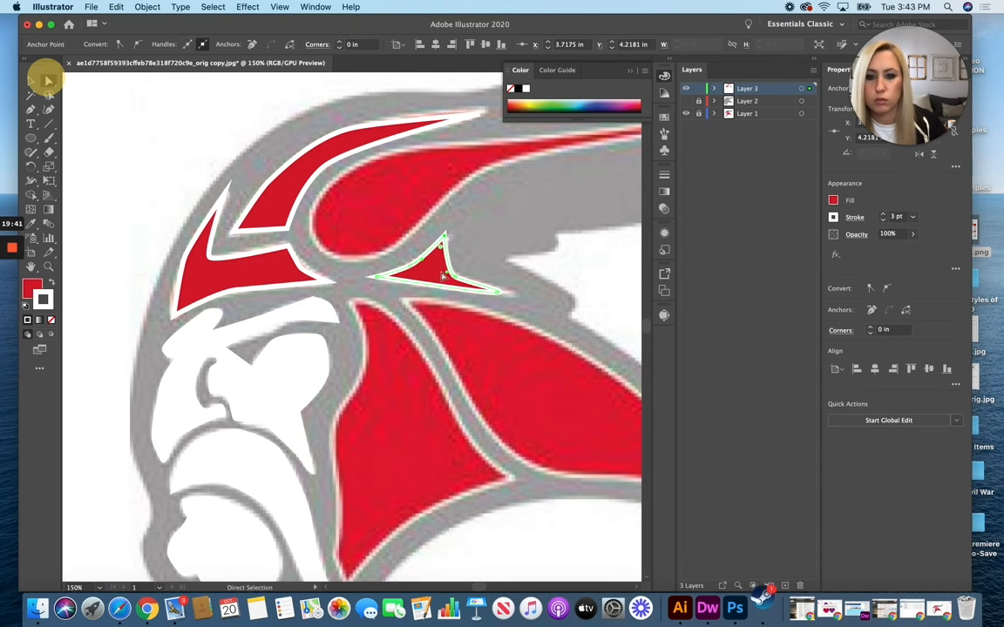
Step: Trace the long teardrop-shaped red area with the Pen tool from its tip along the upper edge and around the rounded end
scroll(446, 263, "up", 2)
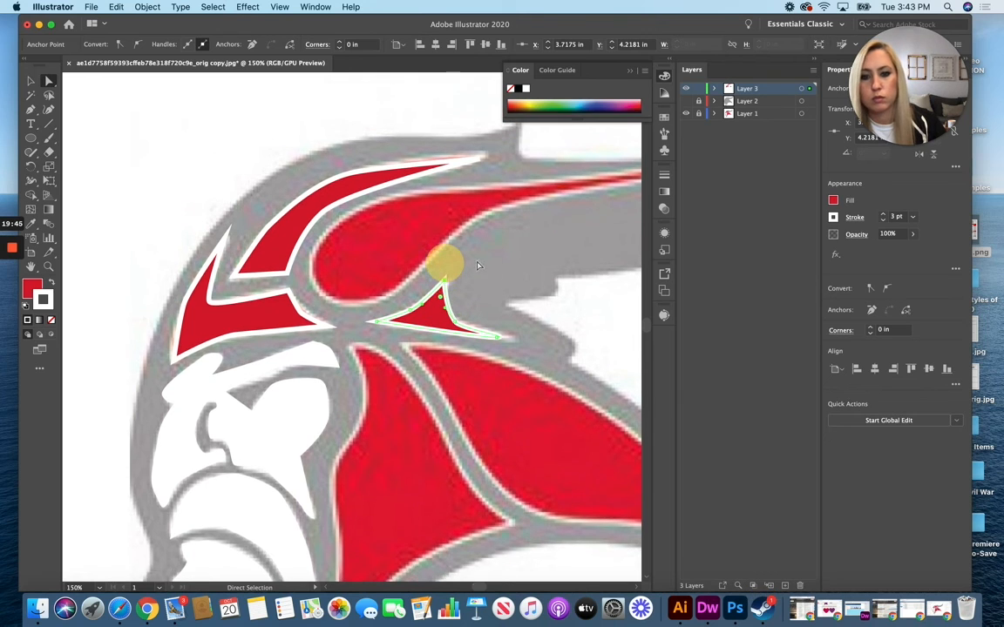
left_click_drag(479, 587, 489, 587)
left_click(30, 109)
left_click(615, 153)
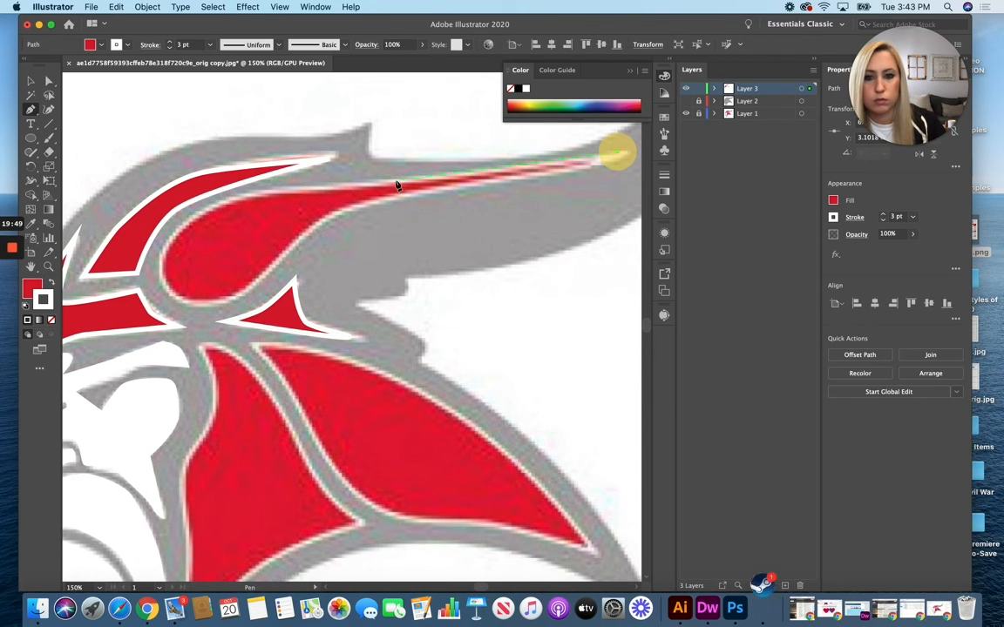
left_click_drag(325, 188, 291, 186)
left_click_drag(202, 212, 187, 222)
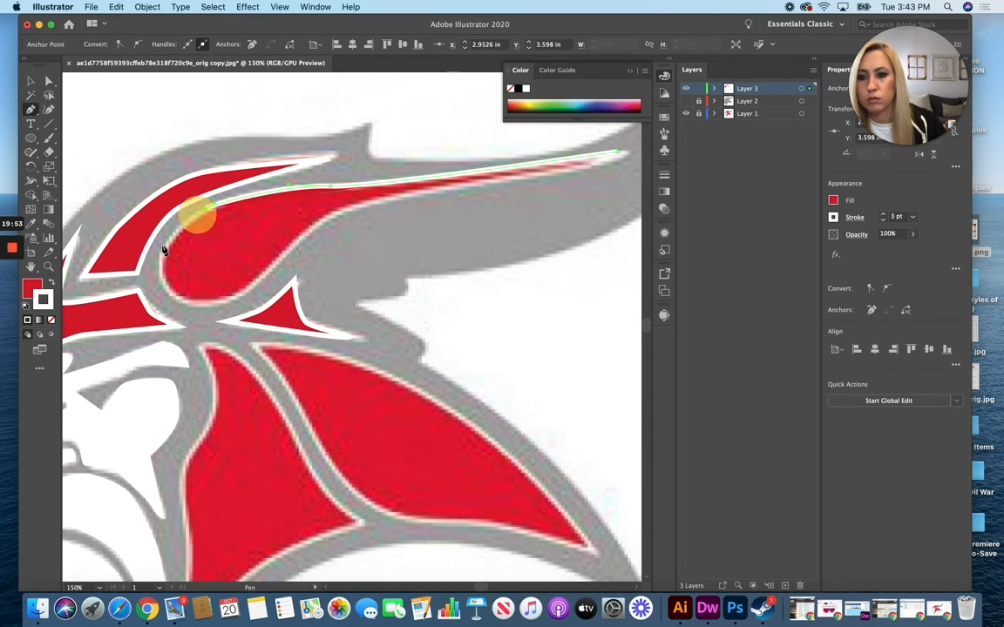
mouse_move(165, 275)
left_mouse_down()
mouse_move(177, 305)
mouse_move(222, 301)
left_mouse_up()
Step: Remove the teardrop path's stroke and fill, trace its lower edge back to the tip and close it
left_click(52, 320)
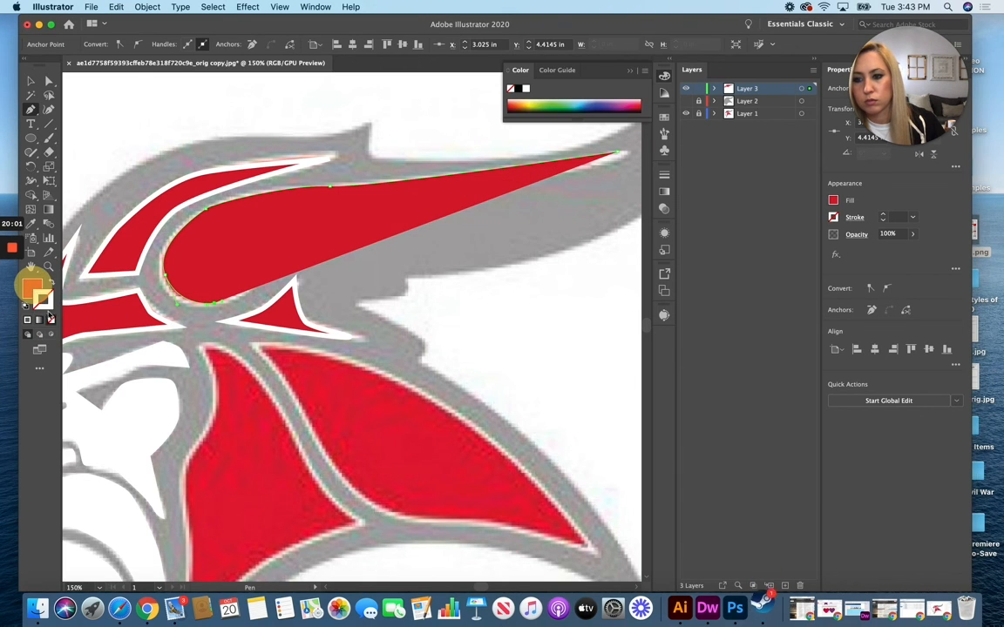
left_click(51, 320)
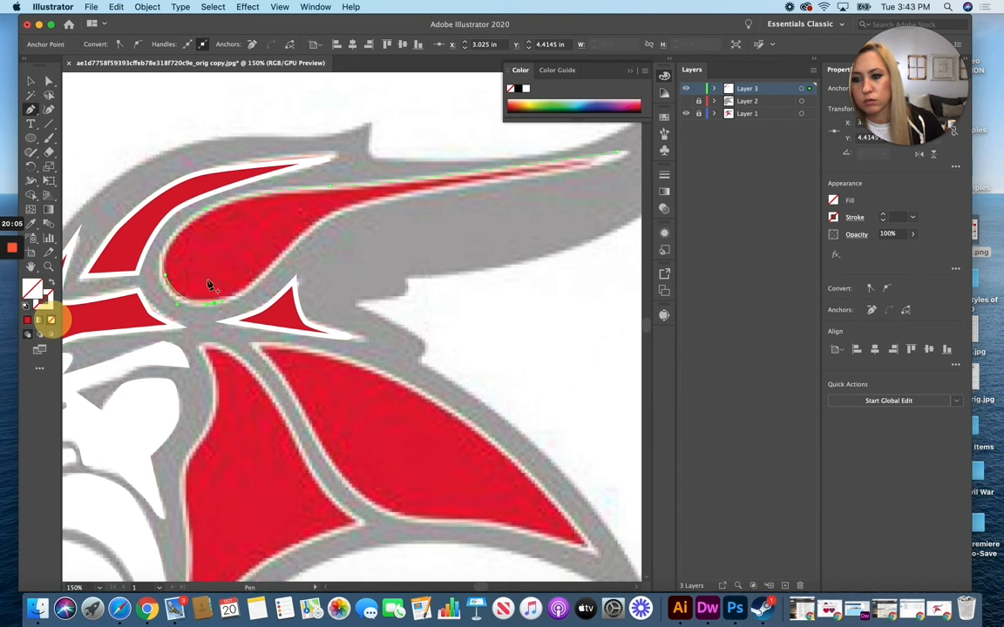
left_click_drag(278, 259, 301, 234)
left_click_drag(380, 200, 400, 198)
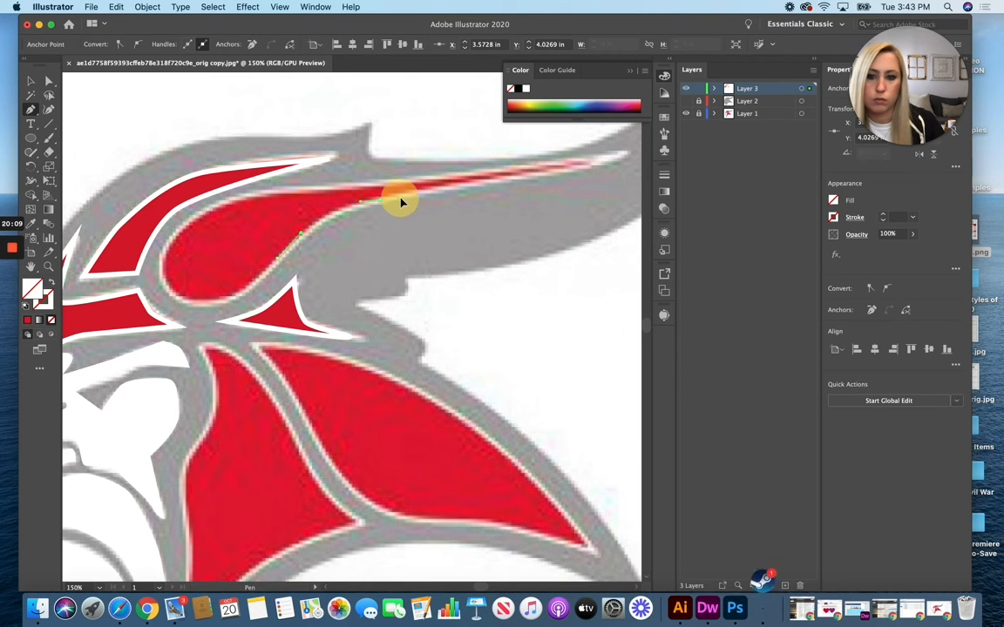
left_click_drag(554, 174, 558, 176)
left_click(619, 155)
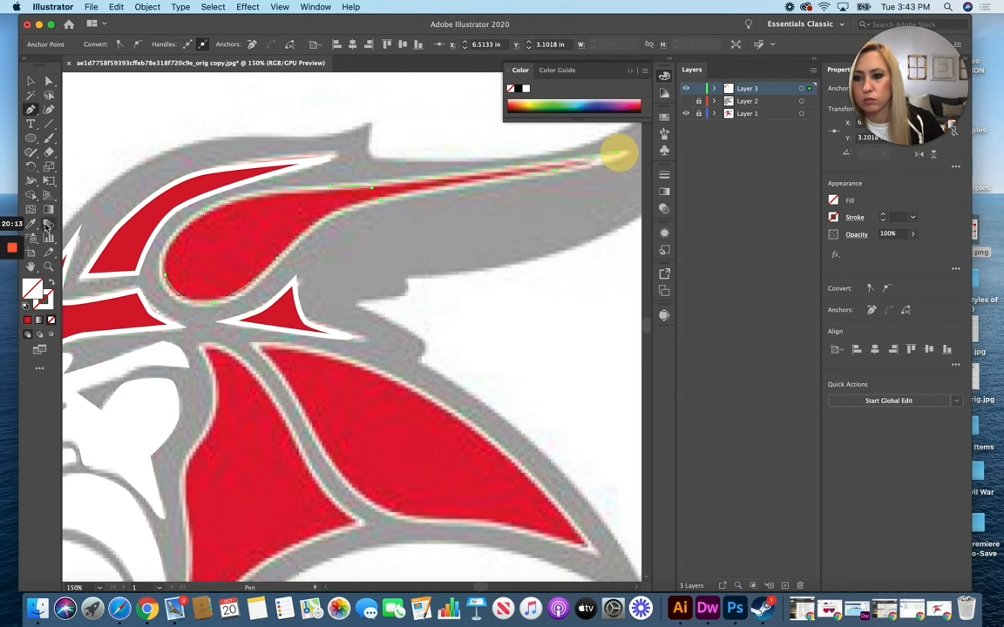
Step: Copy the red fill and white stroke from a finished helmet shape onto the teardrop with the Eyedropper and deselect it
left_click(32, 202)
left_click(141, 195)
left_click(31, 78)
left_click(426, 332)
Step: Trace the red panel beside the face with the Pen tool along its outer edge and lower edge to the bottom tip
scroll(426, 332, "down", 5)
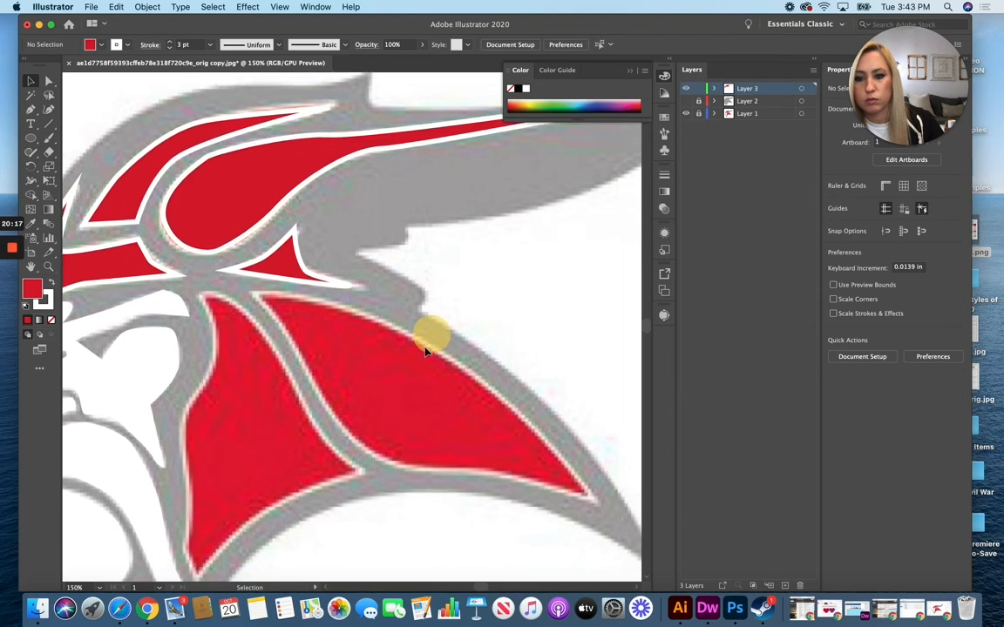
left_click(30, 109)
left_click(203, 153)
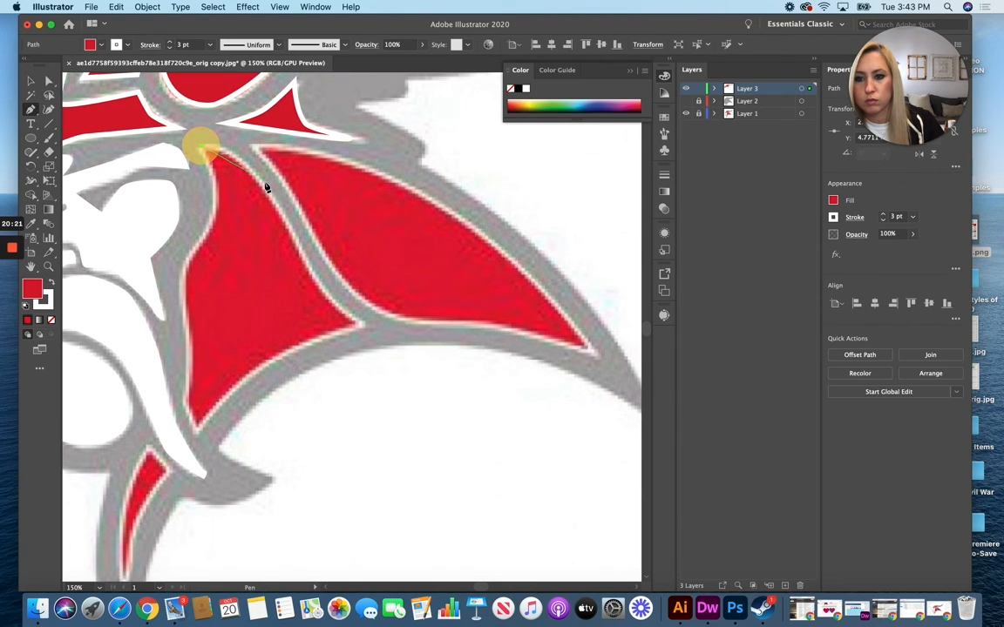
left_click(273, 206)
left_click(318, 286)
left_click(364, 325)
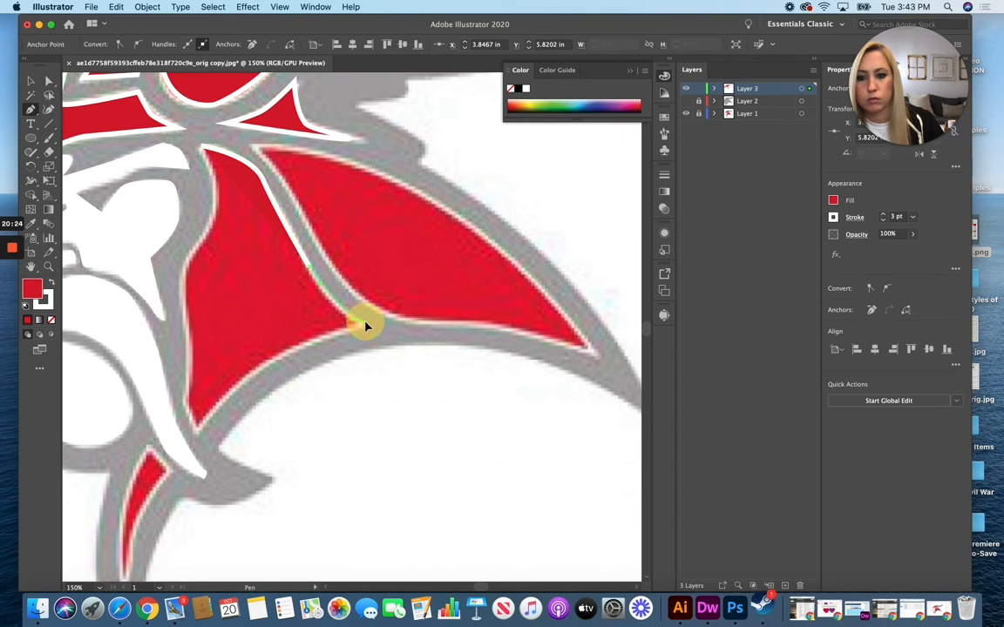
left_click(310, 339)
left_click(223, 399)
left_click(197, 432)
Step: Set the panel's path to no fill, trace its face-side edge up to the start and close it
left_click(185, 403)
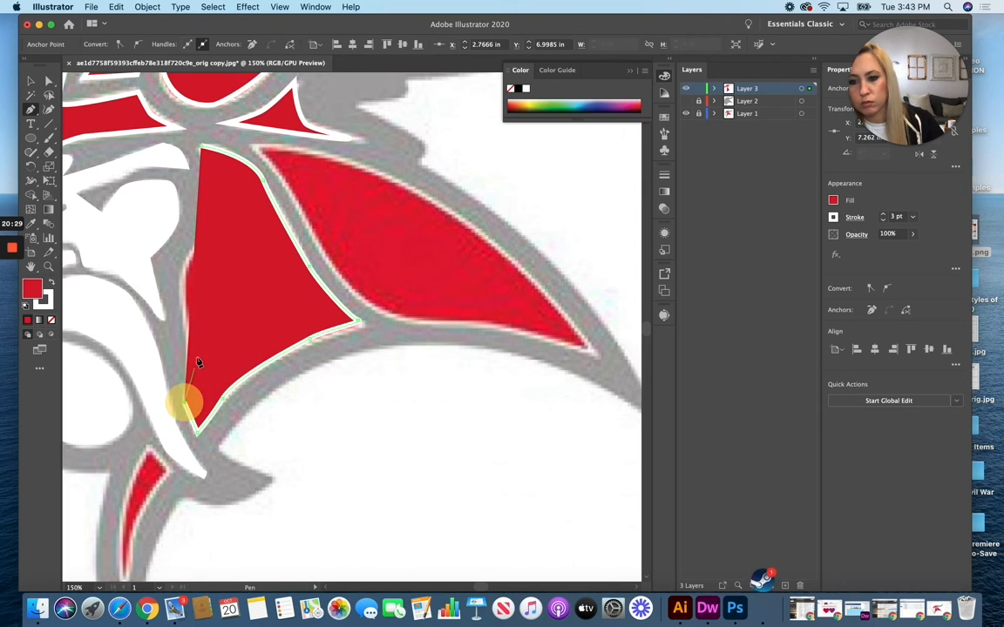
left_click(190, 341)
left_click(190, 273)
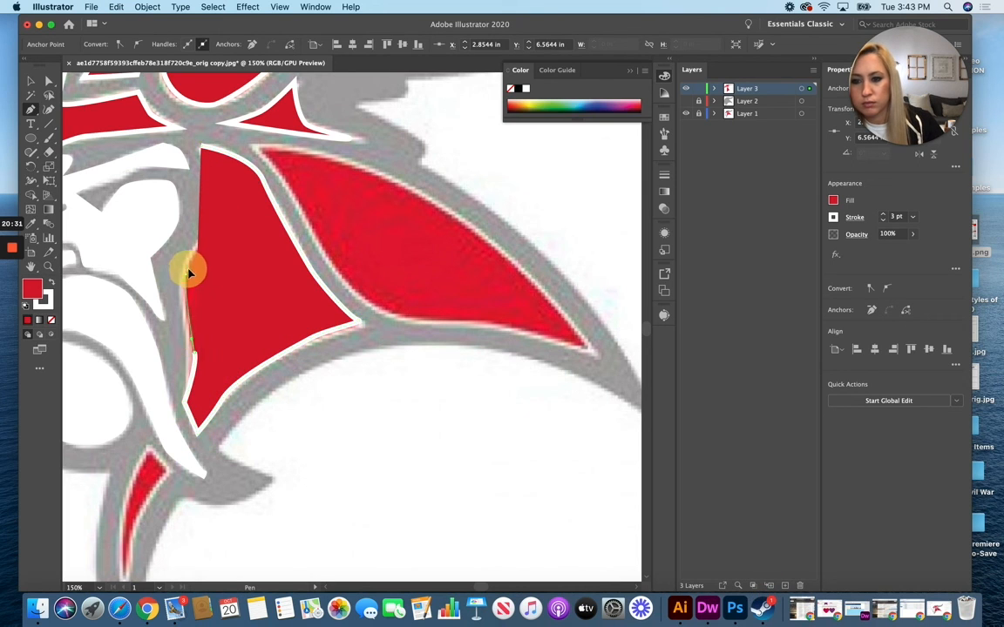
left_click(52, 321)
left_click_drag(215, 218, 218, 195)
left_click(204, 149)
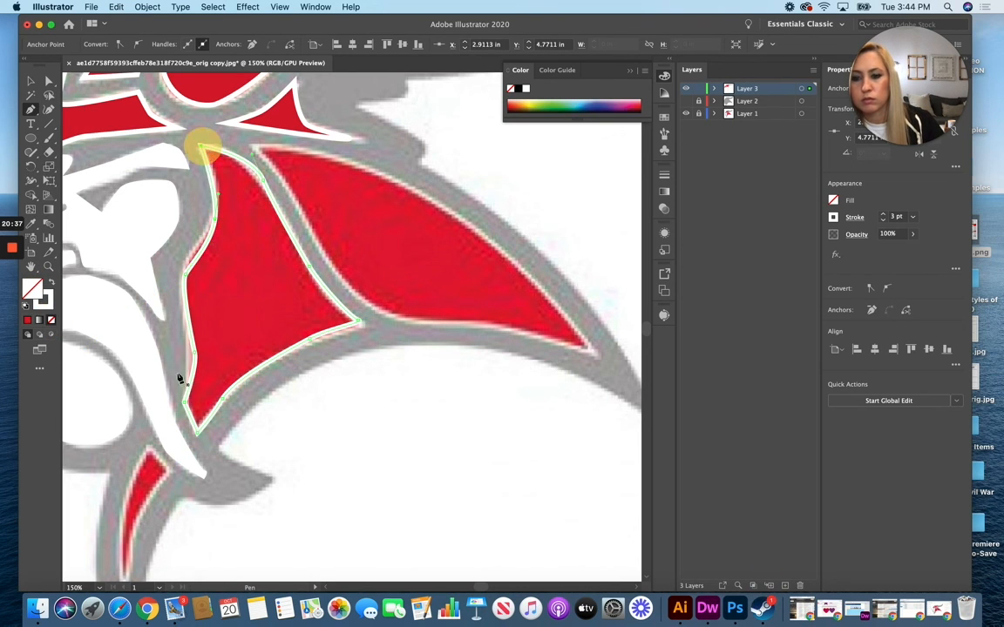
Step: Give the panel beside the face the red fill and white stroke of the finished helmet shapes with the Eyedropper and deselect it
scroll(183, 379, "down", 2)
left_click(32, 224)
left_click(311, 177)
scroll(305, 130, "up", 1)
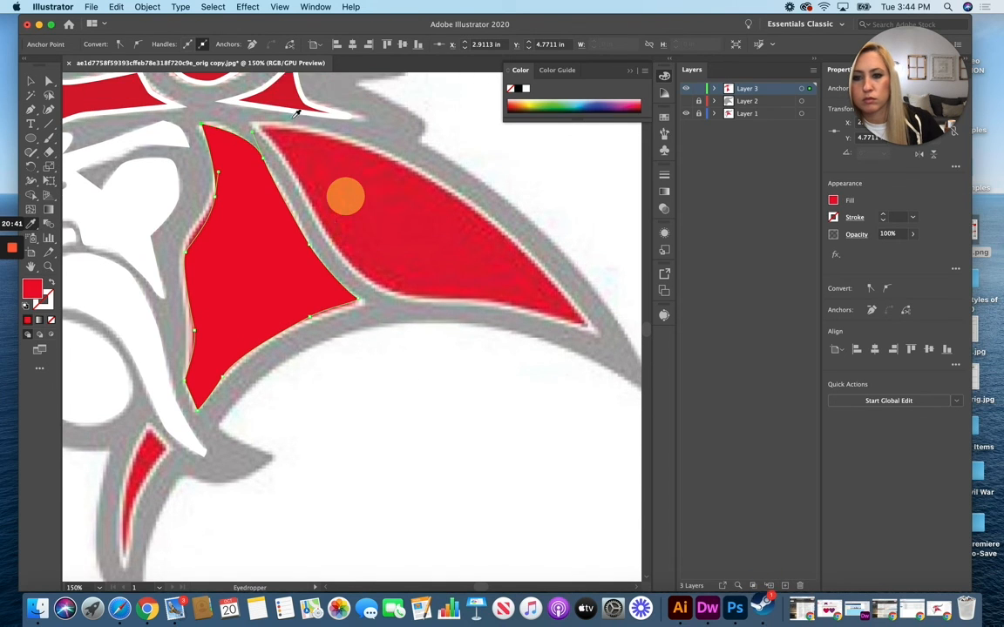
left_click(31, 80)
Step: Trace the large outer red wing panel with the Pen tool as a closed red path with a 3 pt white stroke
left_click(31, 108)
left_click(255, 130)
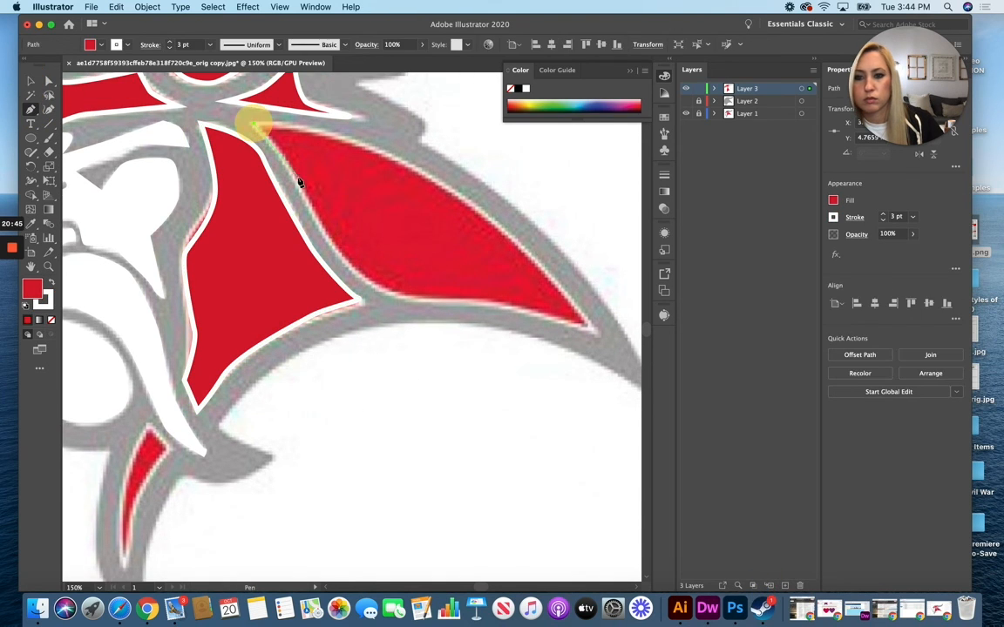
left_click(306, 201)
left_click(413, 302)
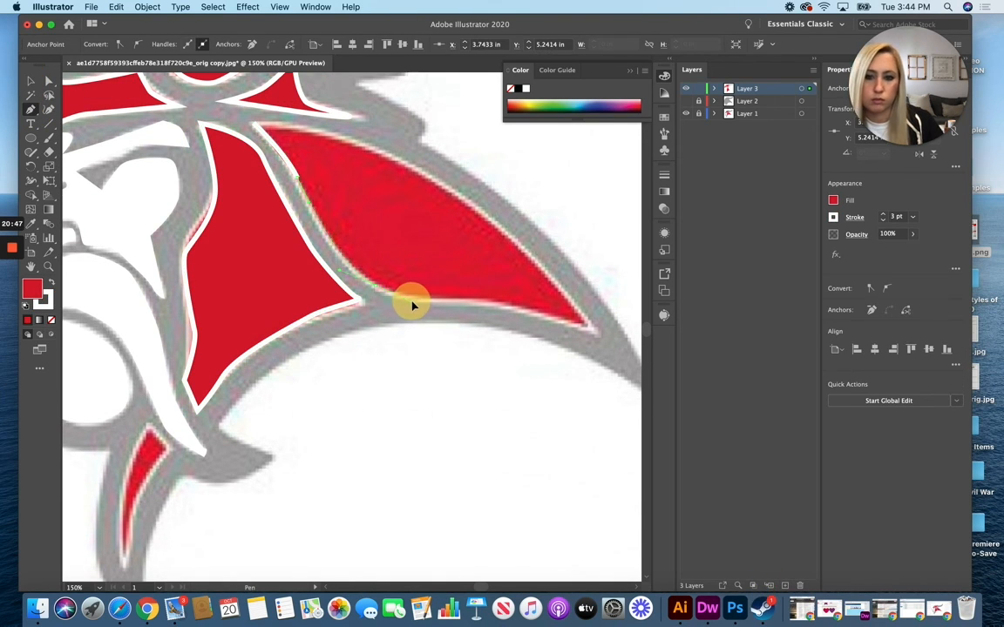
left_click(598, 334)
left_click_drag(403, 162, 391, 156)
left_click_drag(295, 123, 265, 123)
left_click(255, 125)
scroll(255, 124, "down", 2)
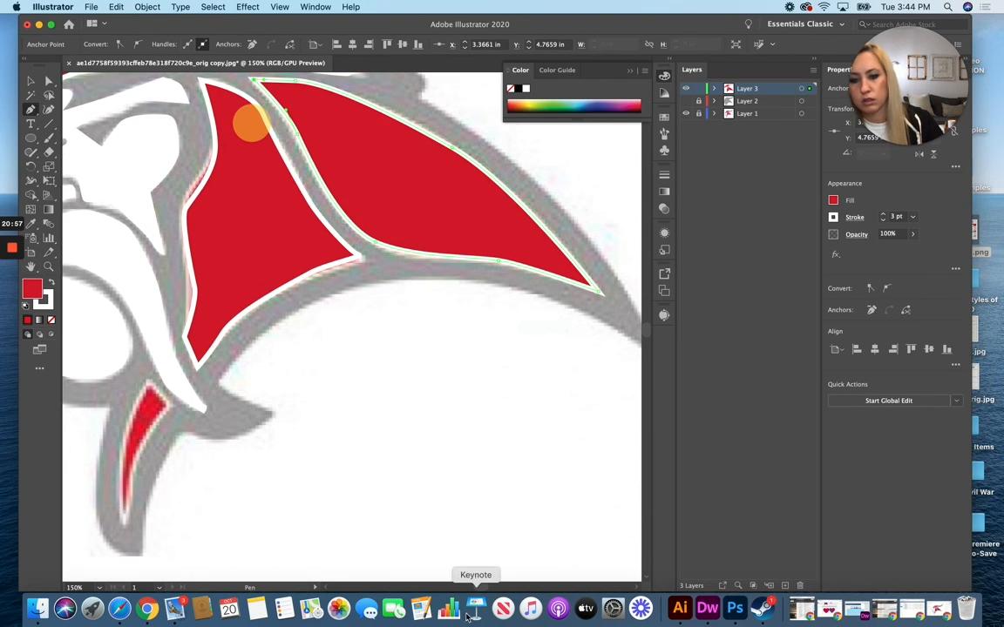
mouse_move(480, 587)
left_mouse_down()
mouse_move(456, 588)
mouse_move(467, 589)
left_mouse_up()
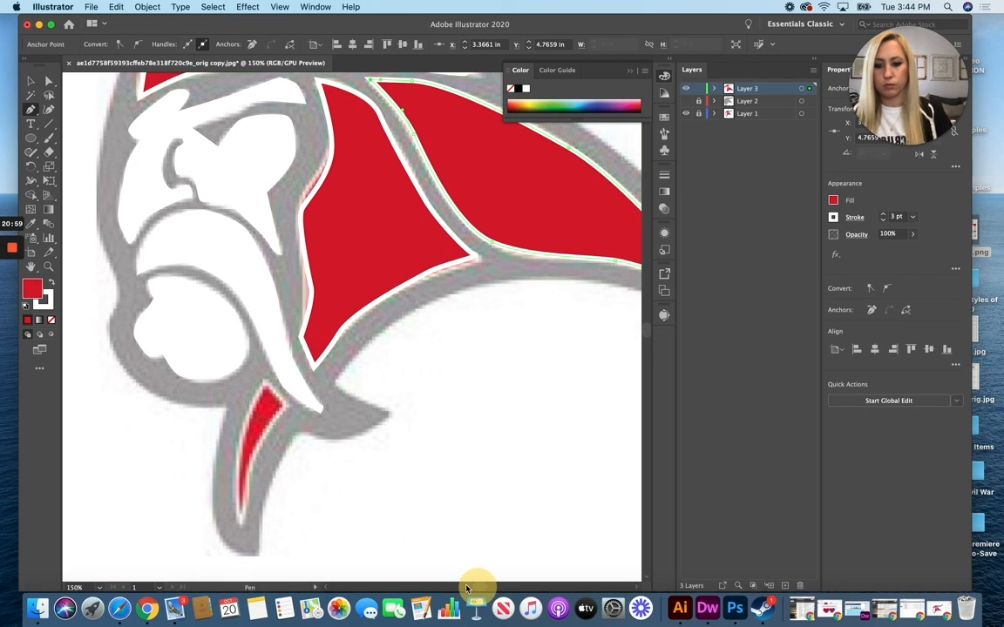
Step: Trace the narrow red beard panel below the chin with the Pen tool as a closed red path with a 3 pt white stroke
left_click(265, 382)
left_click(285, 403)
left_click(254, 448)
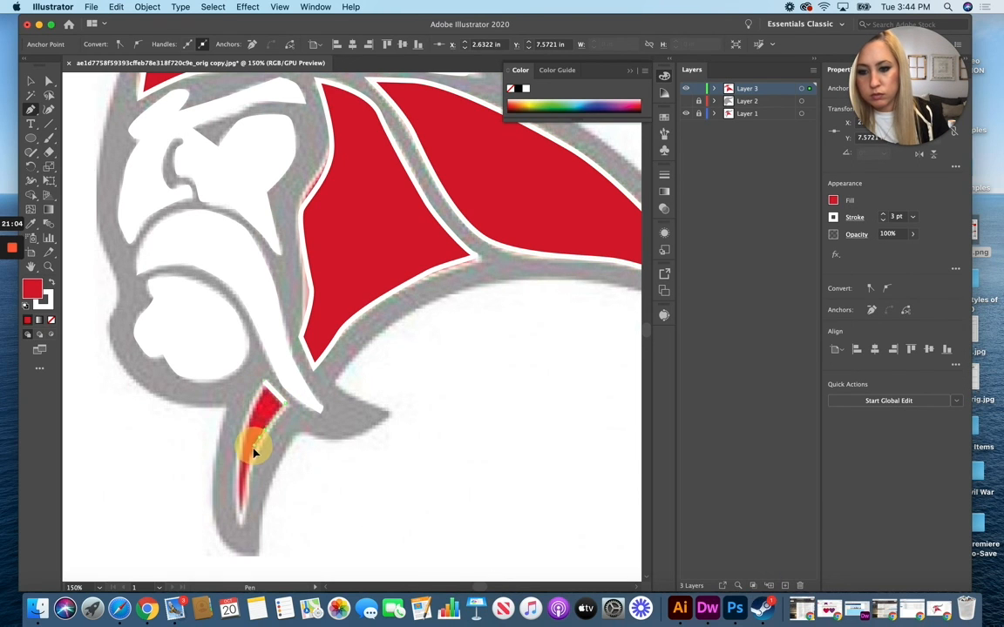
left_click(239, 522)
left_click(264, 383)
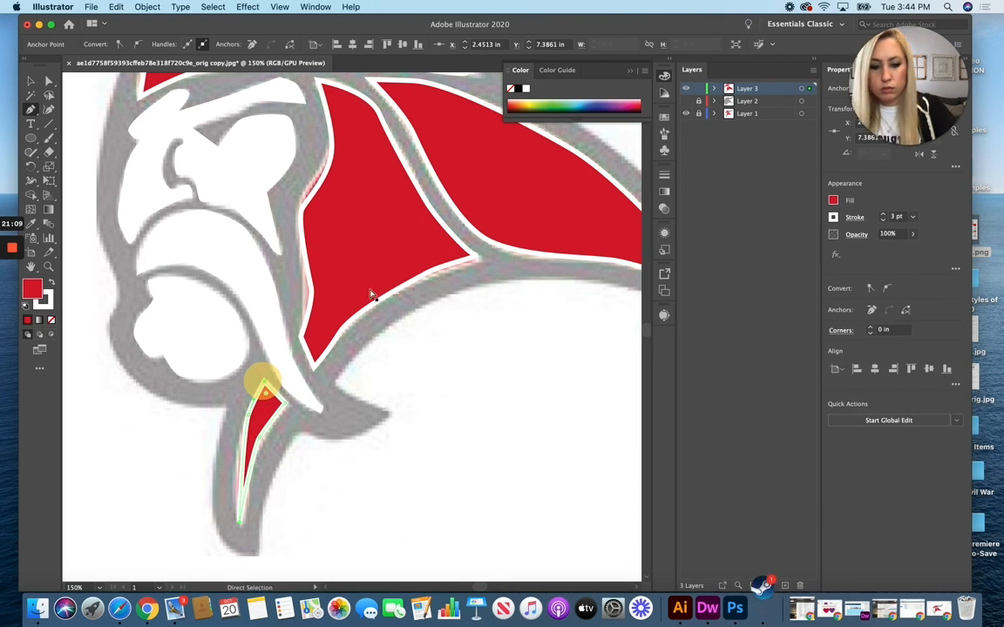
Step: Show the grey silhouette on Layer 2, and unlock and delete Layer 1 with the original logo image
key("super+0")
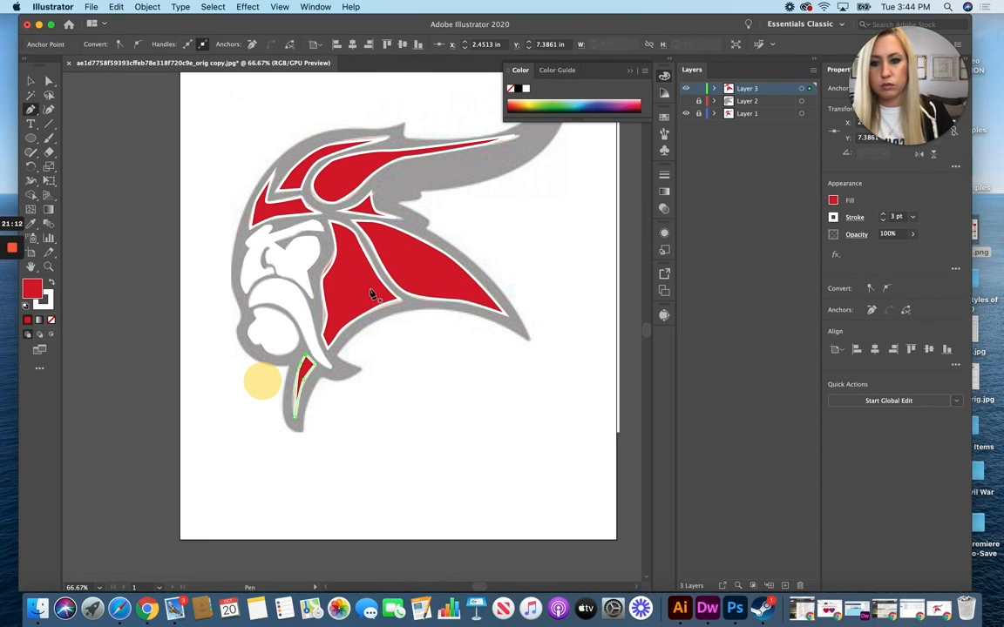
scroll(441, 332, "up", 3)
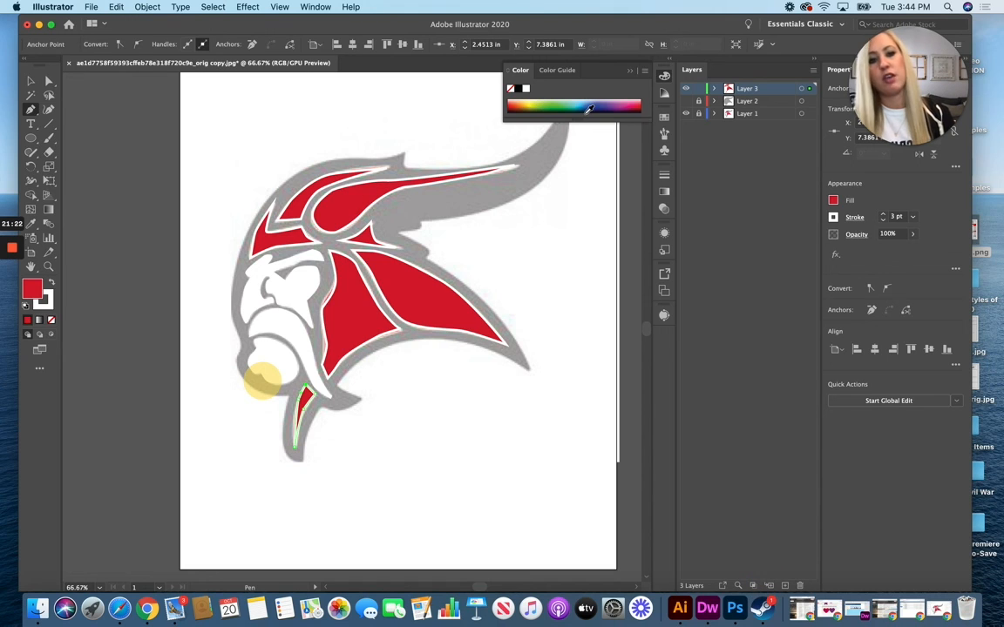
left_click(688, 102)
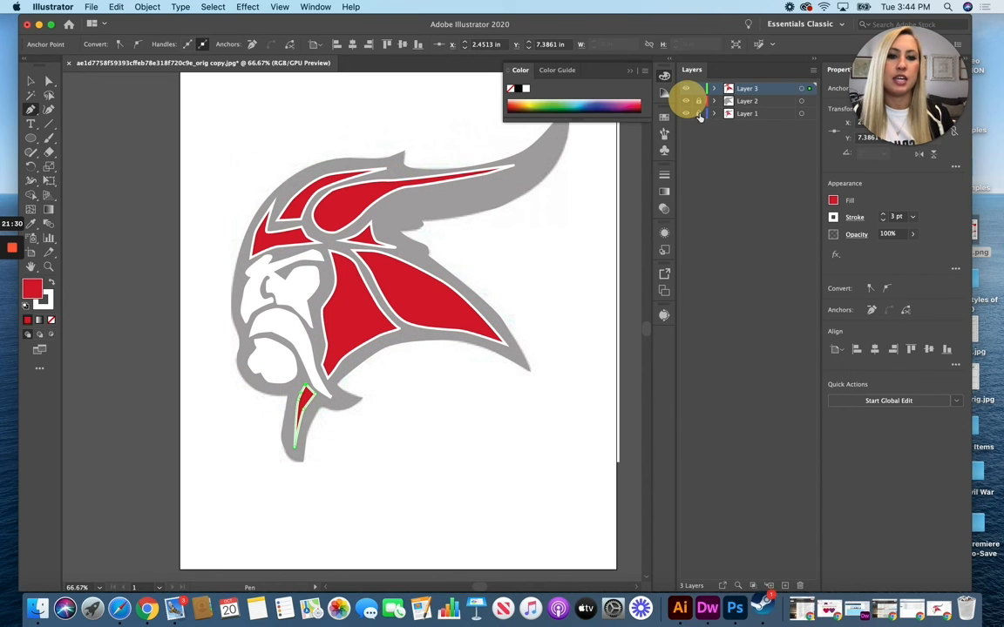
left_click(699, 113)
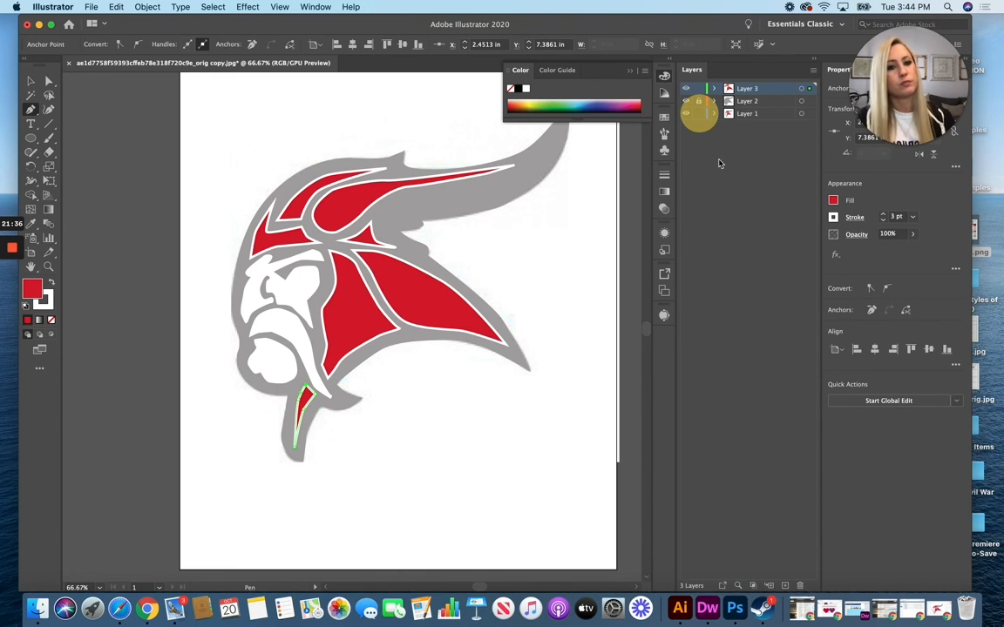
left_click(739, 114)
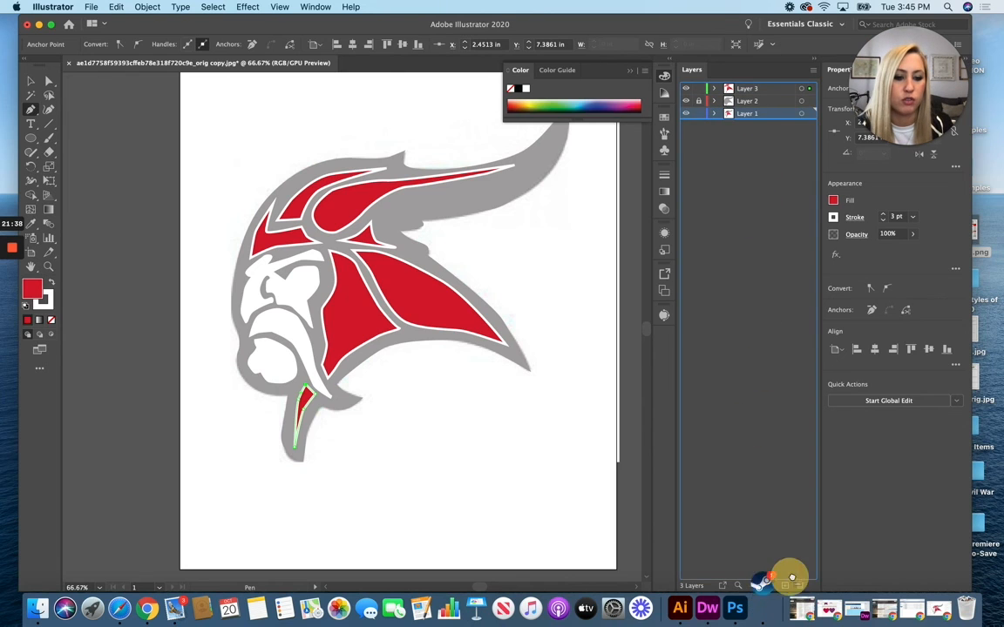
left_click(801, 585)
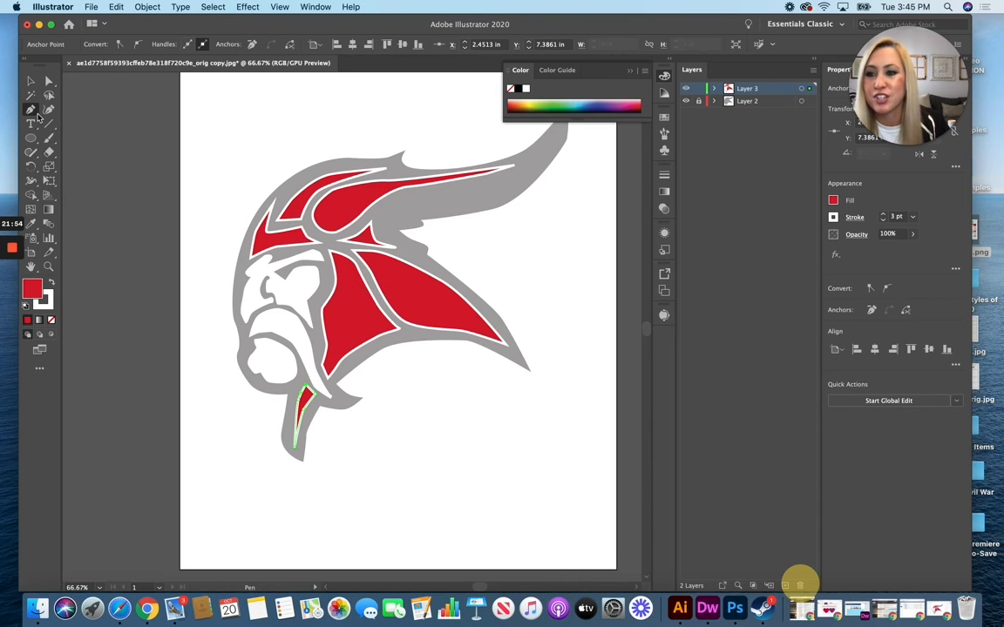
Step: Switch from the Pen tool to the Anchor Point tool and on to the Direct Selection tool for refining the paths
left_click_drag(31, 110, 105, 156)
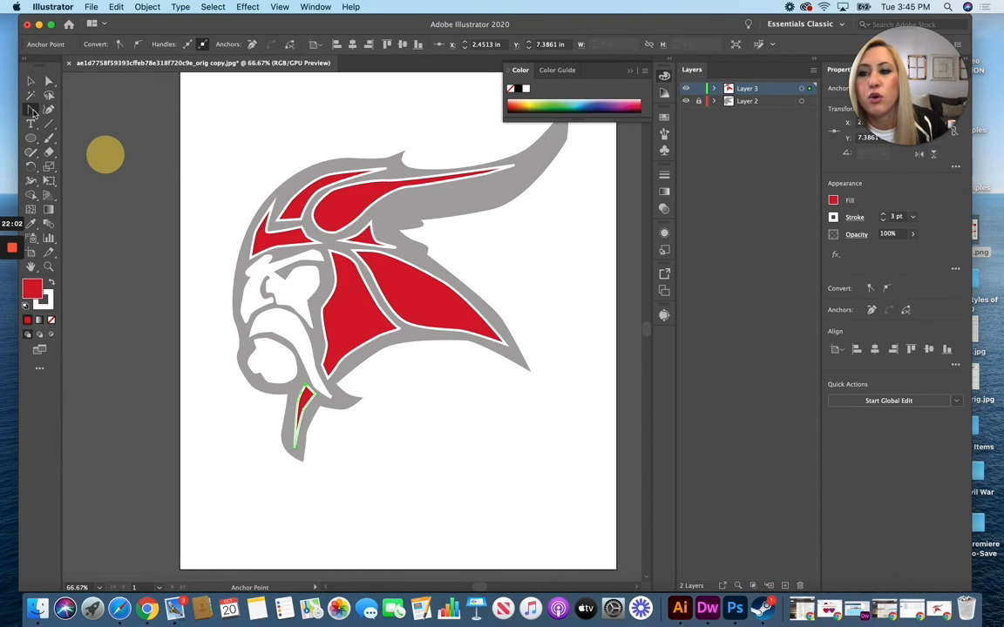
left_click_drag(32, 111, 87, 111)
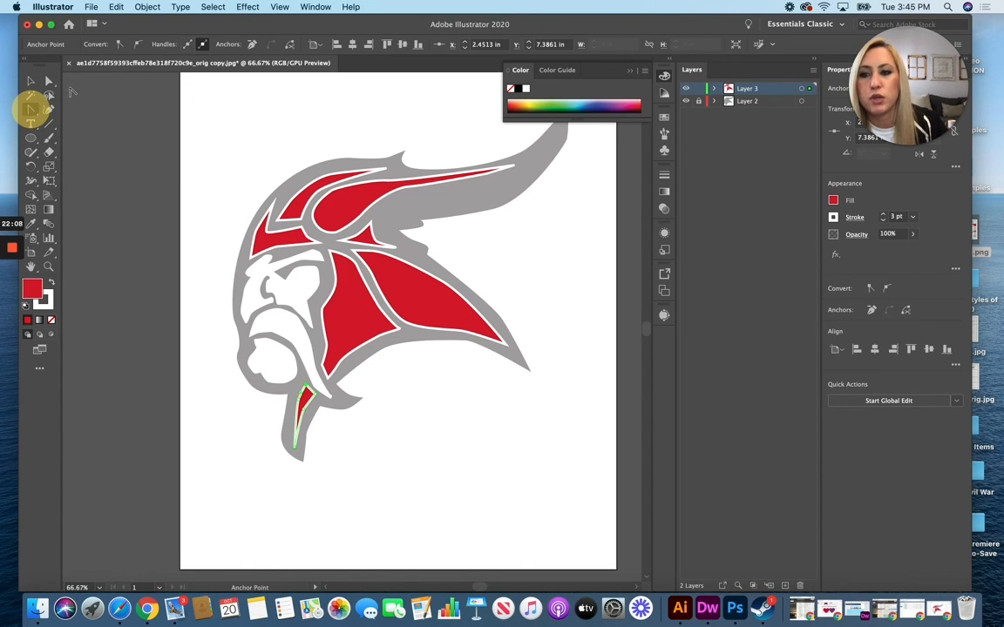
left_click(51, 83)
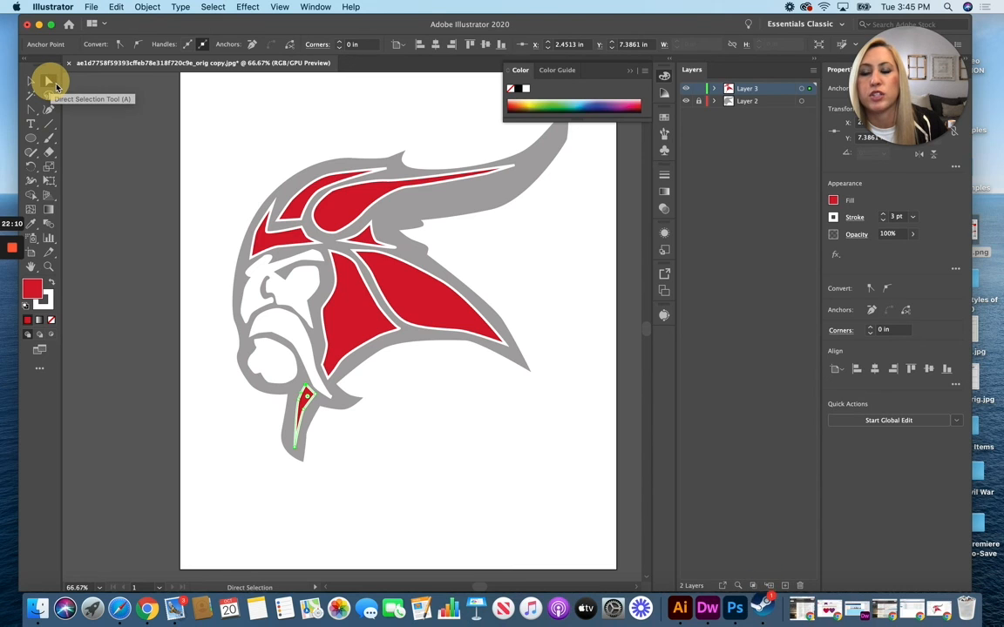